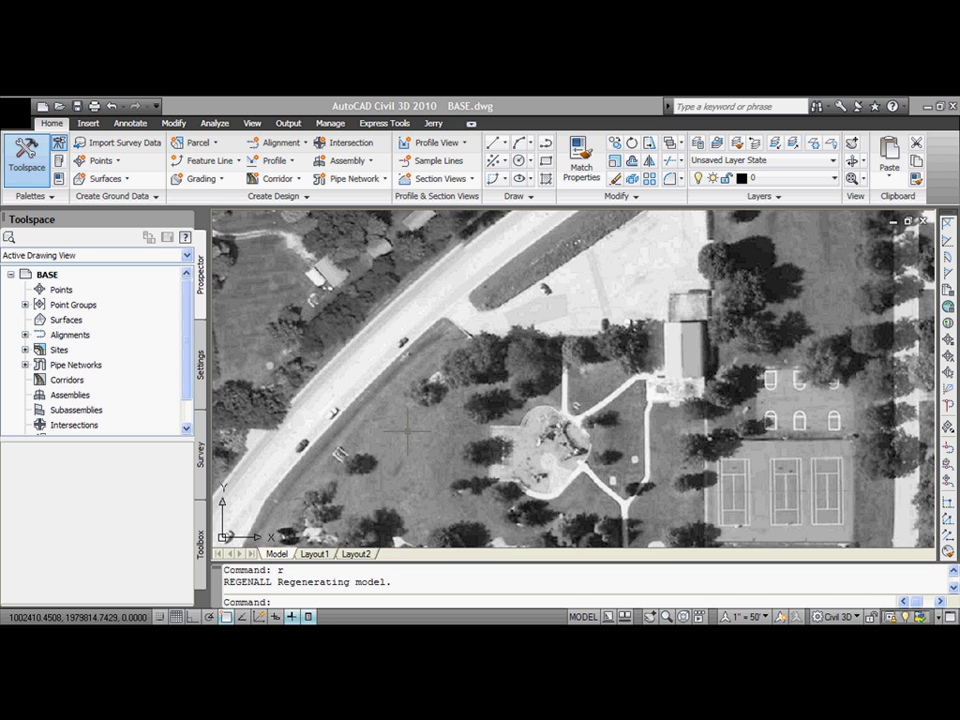
Step: Pan the aerial photo to centre the view on the park lawn
middle_click_drag(448, 422, 493, 392)
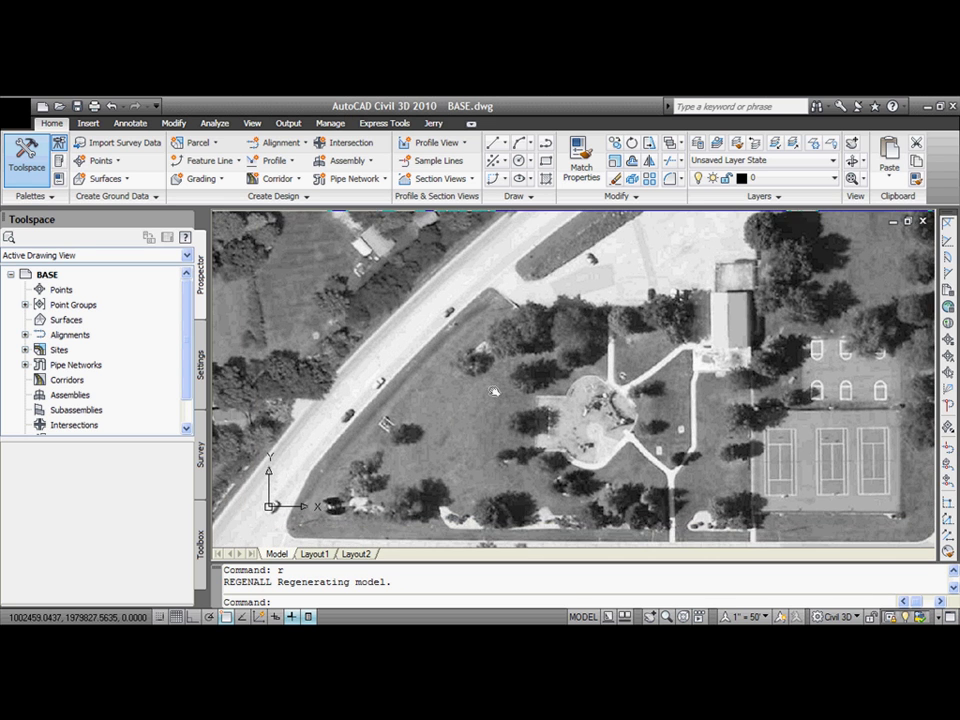
middle_click_drag(432, 420, 409, 404)
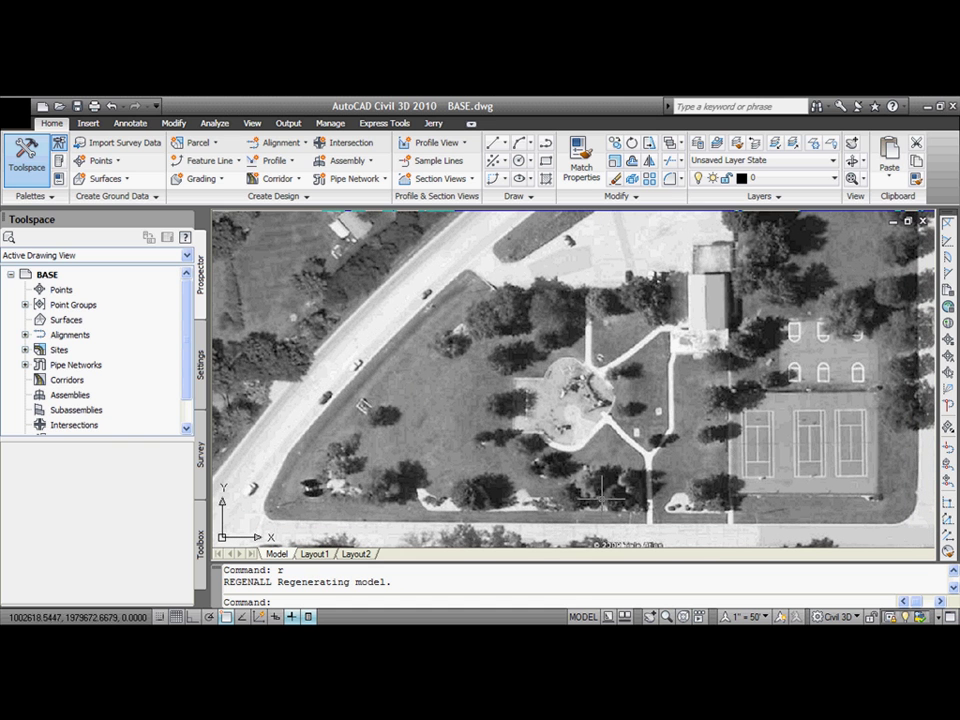
middle_click_drag(487, 435, 440, 447)
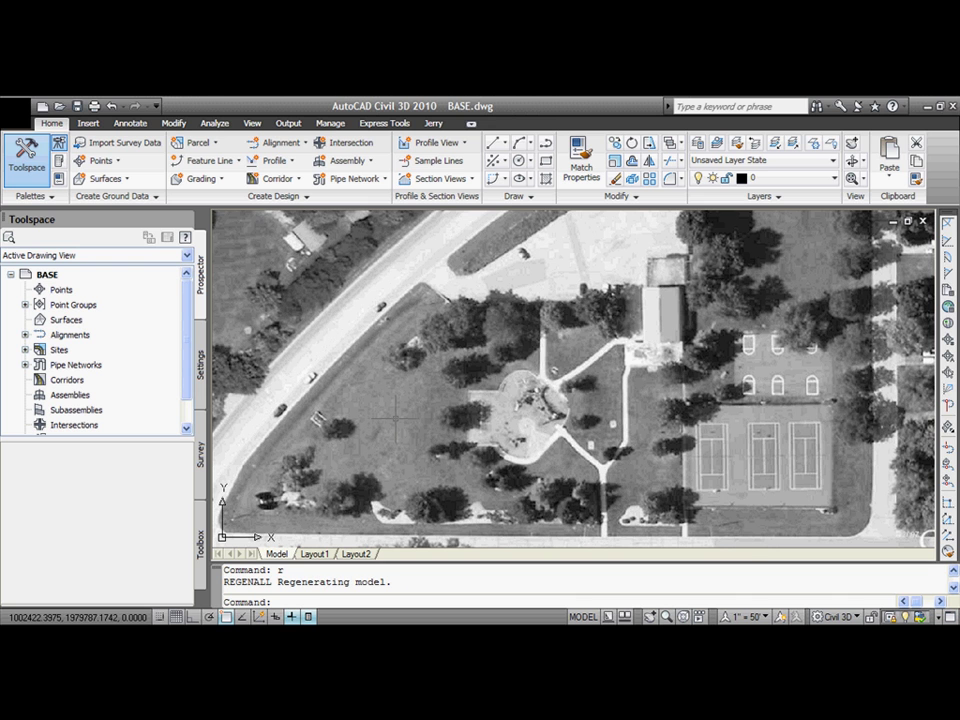
Step: In ParkTrees.txt, review line 5005's fields: code TR, species OAK, diameter 12, condition GOOD
key("alt+Tab")
key("alt+Tab")
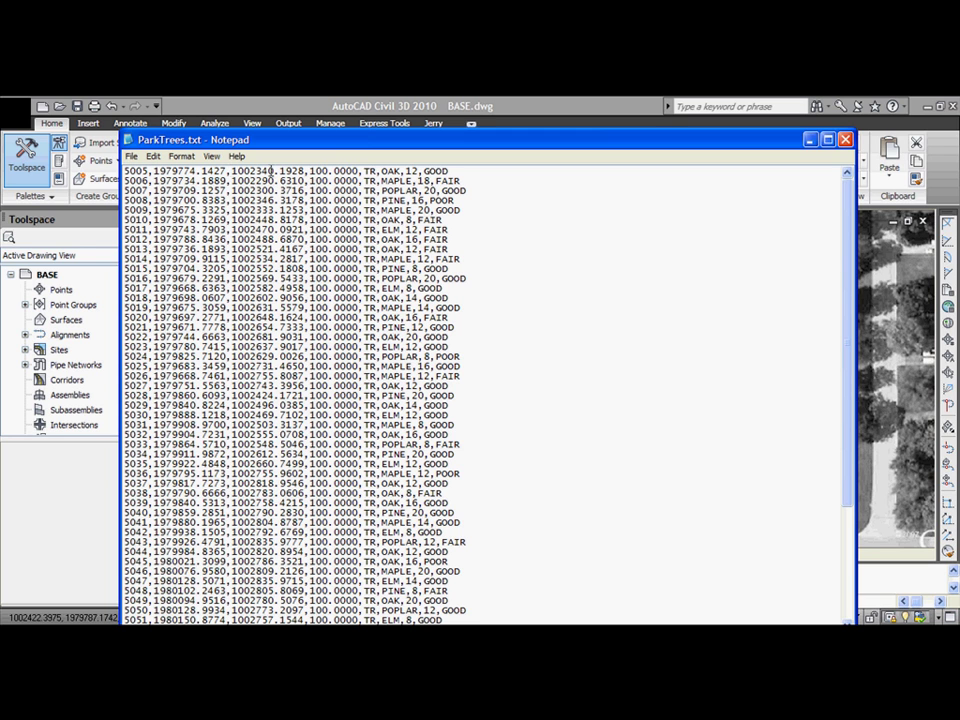
double_click(368, 171)
double_click(394, 172)
double_click(412, 172)
double_click(436, 172)
Step: Close Notepad and add a TR-Species string property under Unclassified, default value NA
left_click(845, 143)
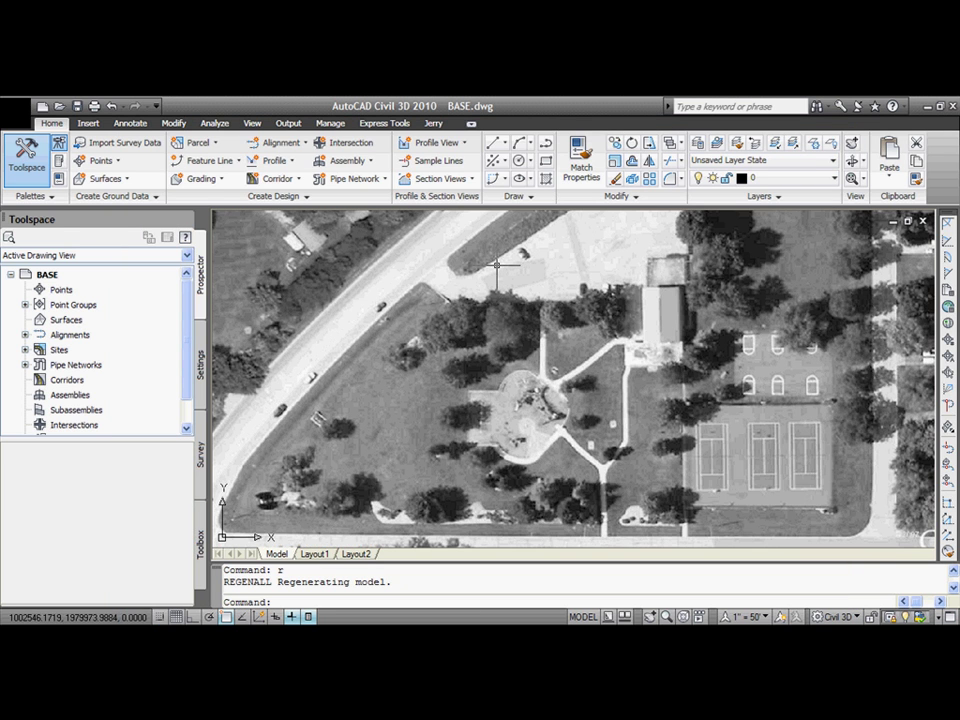
left_click(200, 357)
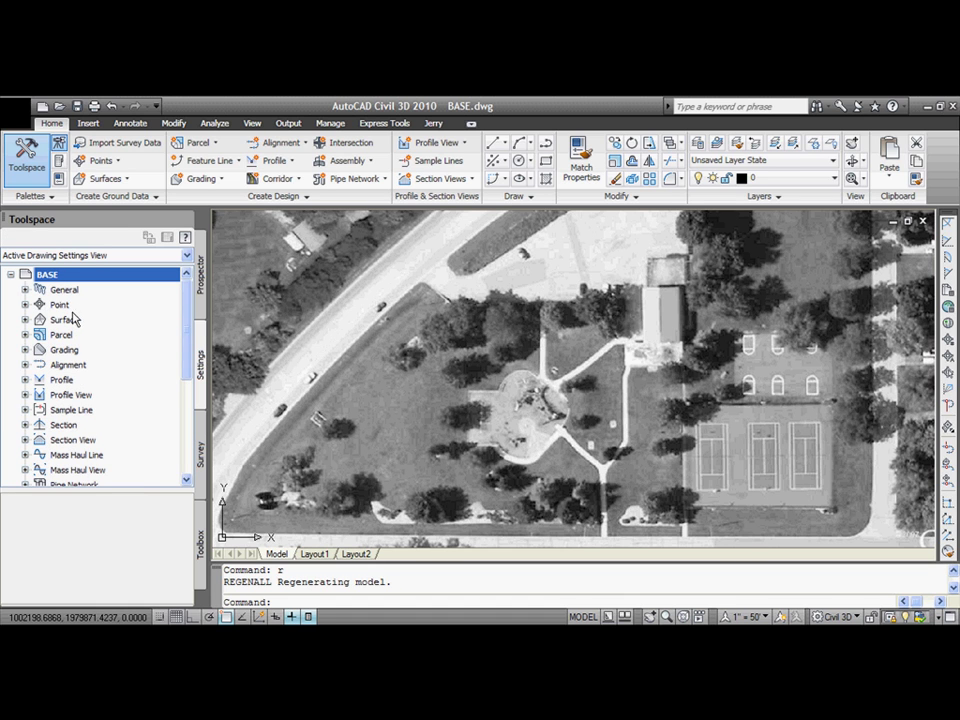
left_click(25, 304)
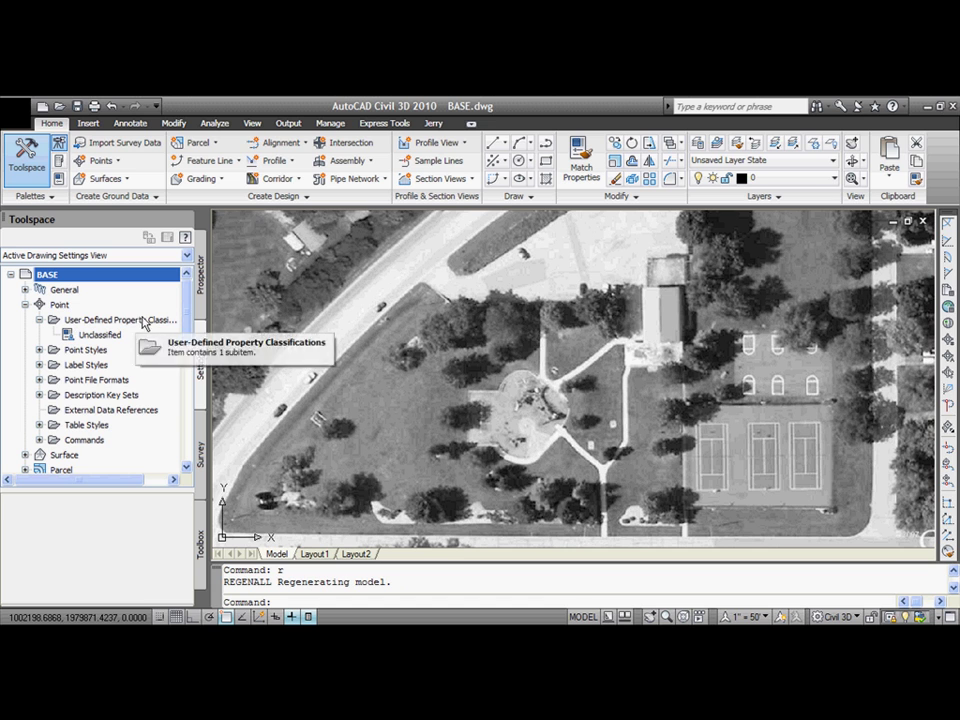
left_click(99, 338)
right_click(100, 338)
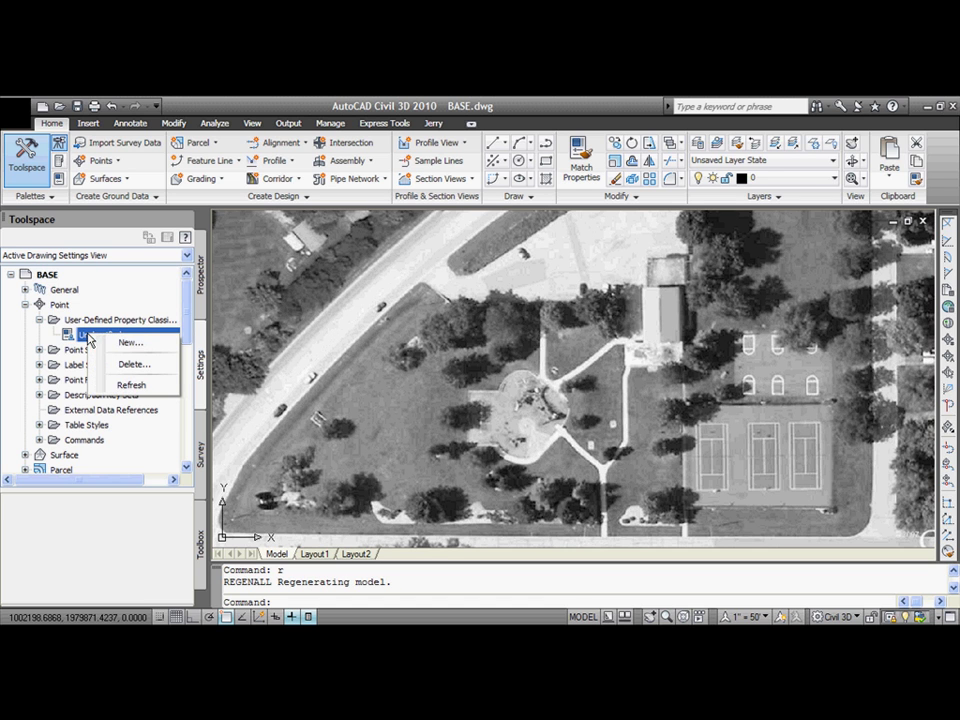
left_click(130, 343)
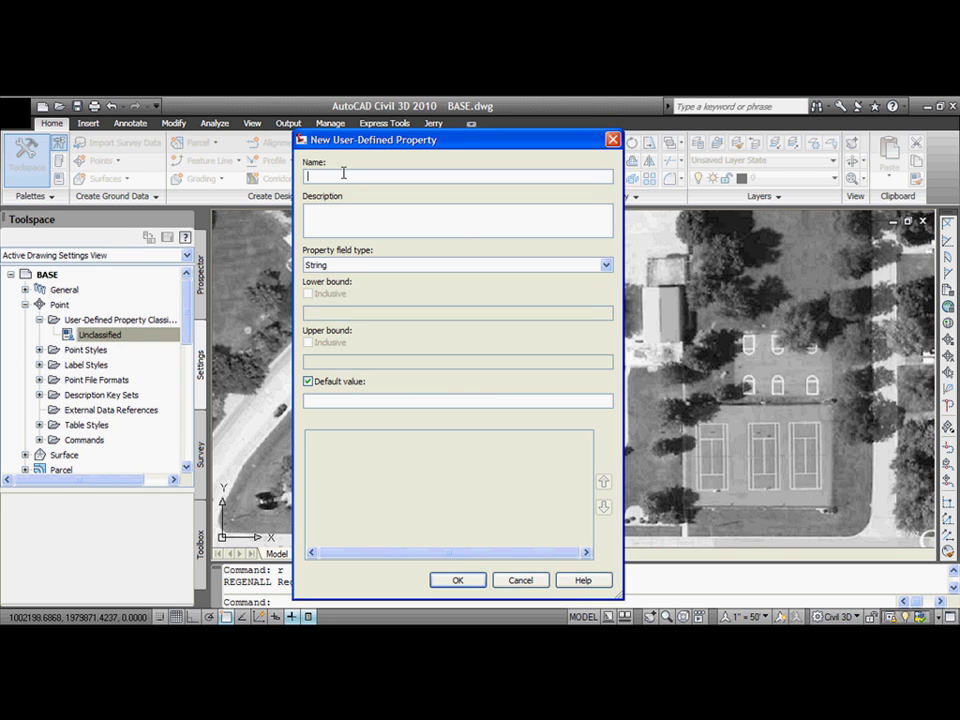
type("TR-Species")
left_click(392, 401)
type("NA")
left_click(455, 580)
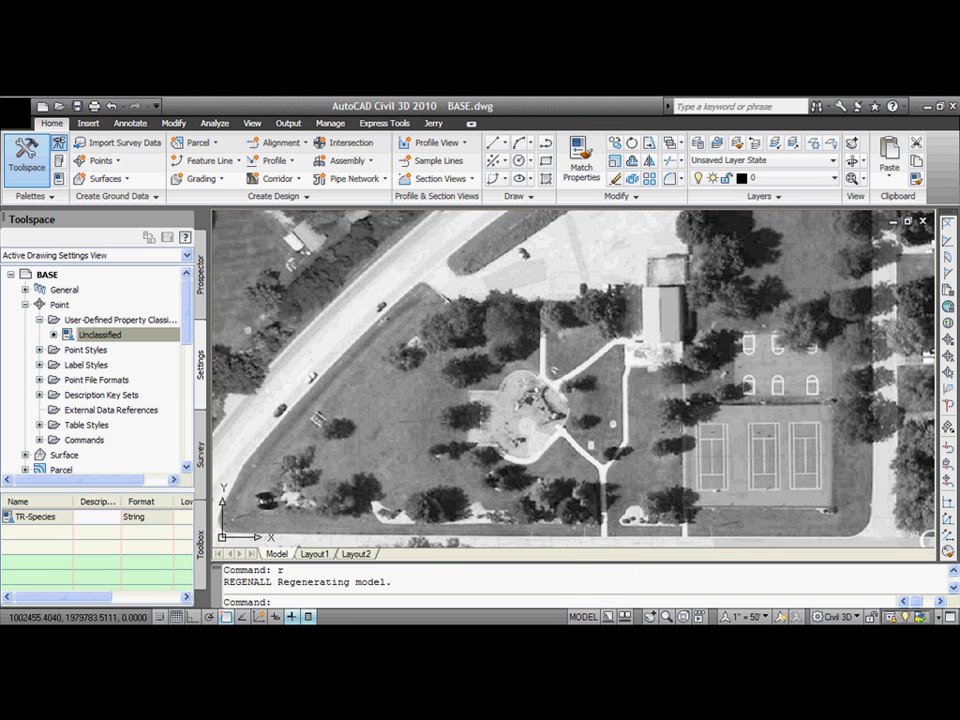
Step: Add a TR-DBH property with field type Distance under Unclassified
right_click(96, 338)
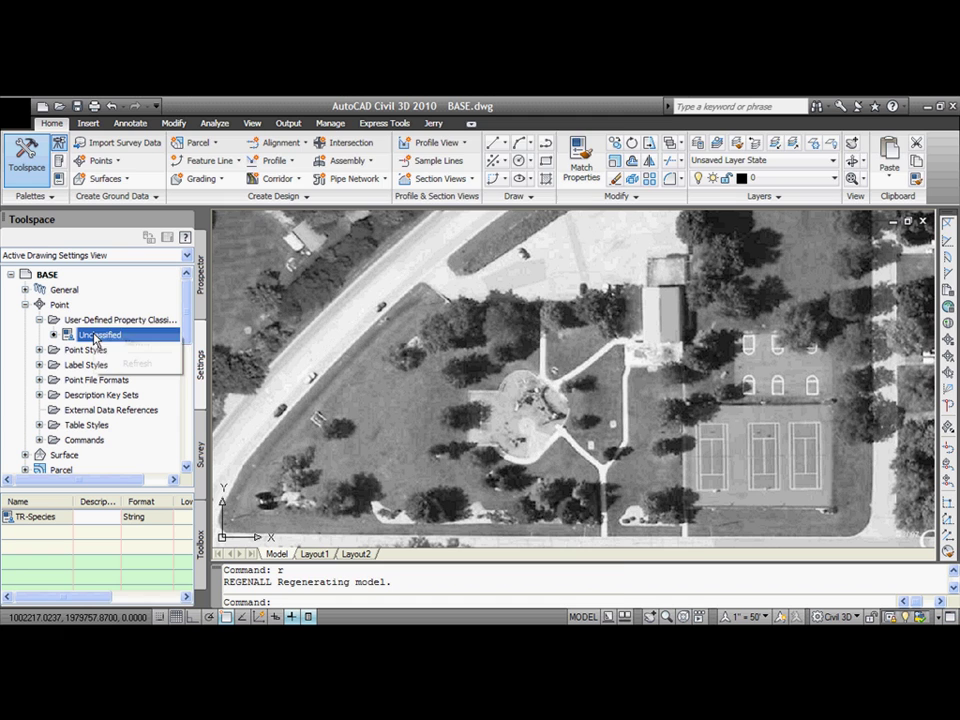
left_click(122, 341)
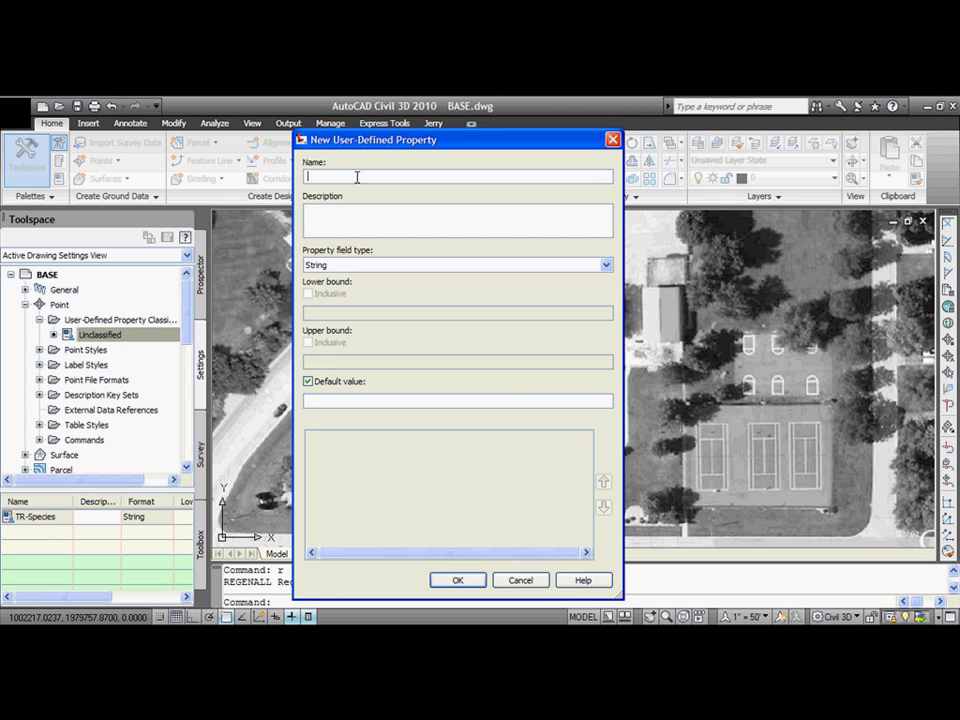
type("TR-DBH")
left_click(606, 266)
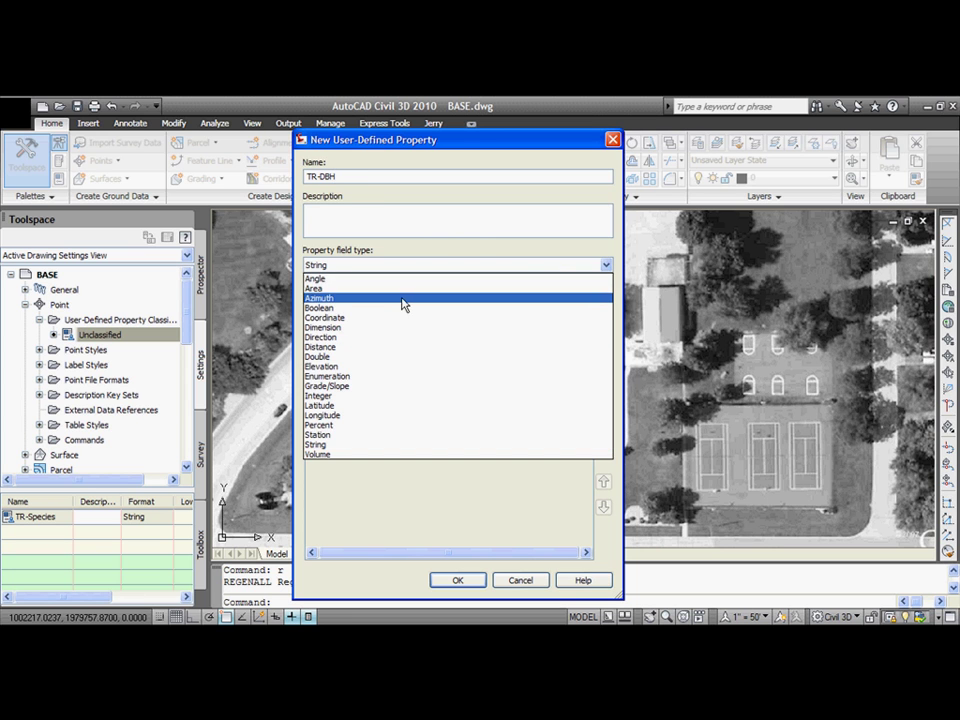
left_click(367, 350)
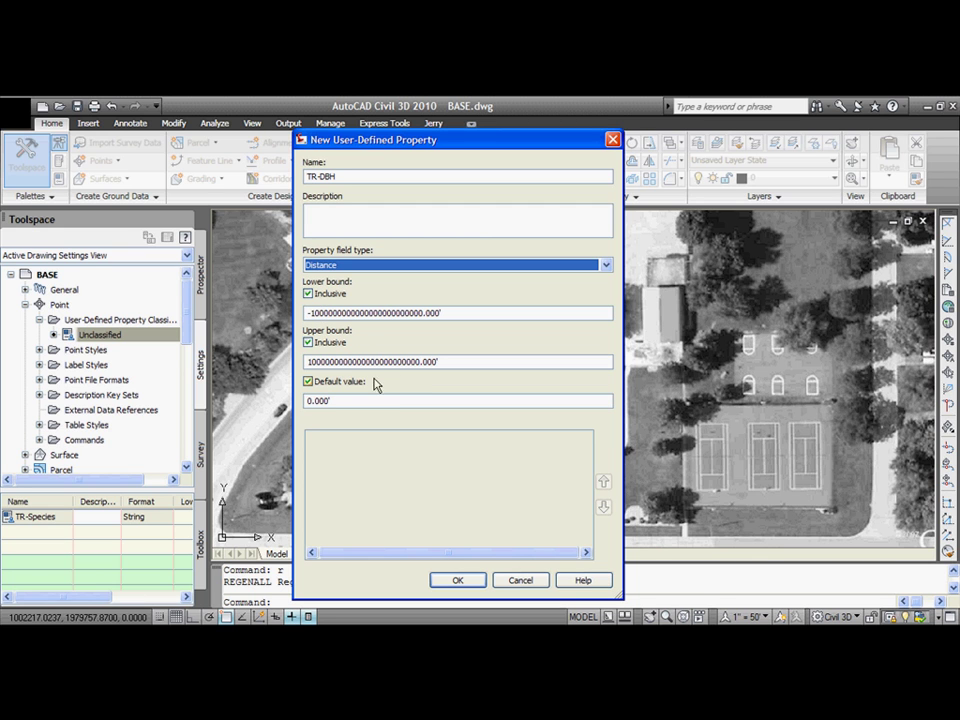
left_click(338, 400)
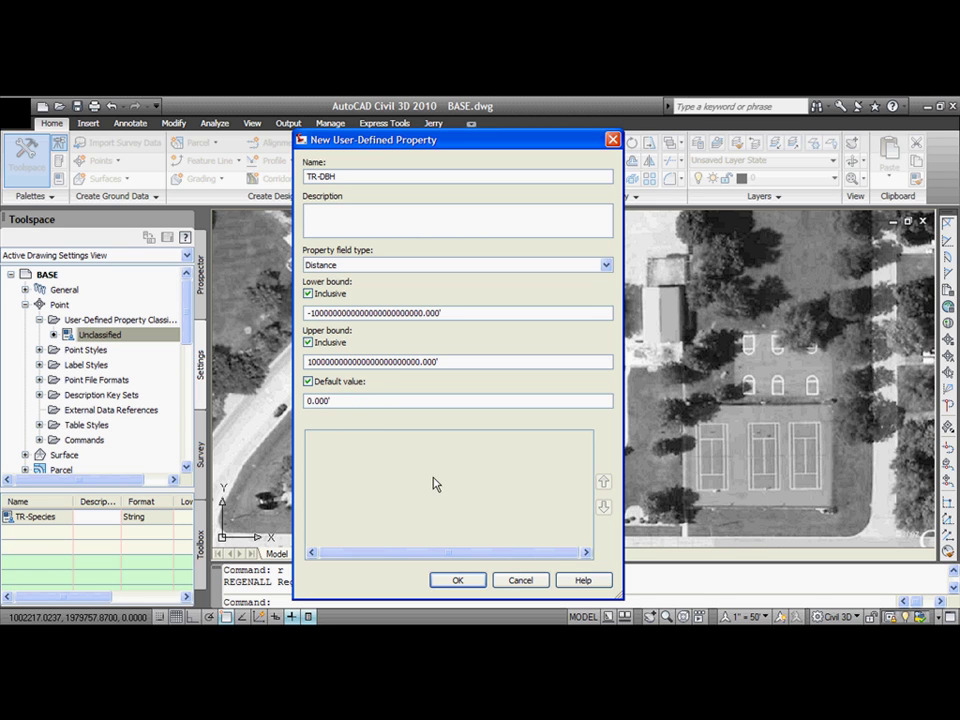
left_click(455, 581)
Step: Add a TR-Condition string property under Unclassified with default NotKnown
left_click(95, 335)
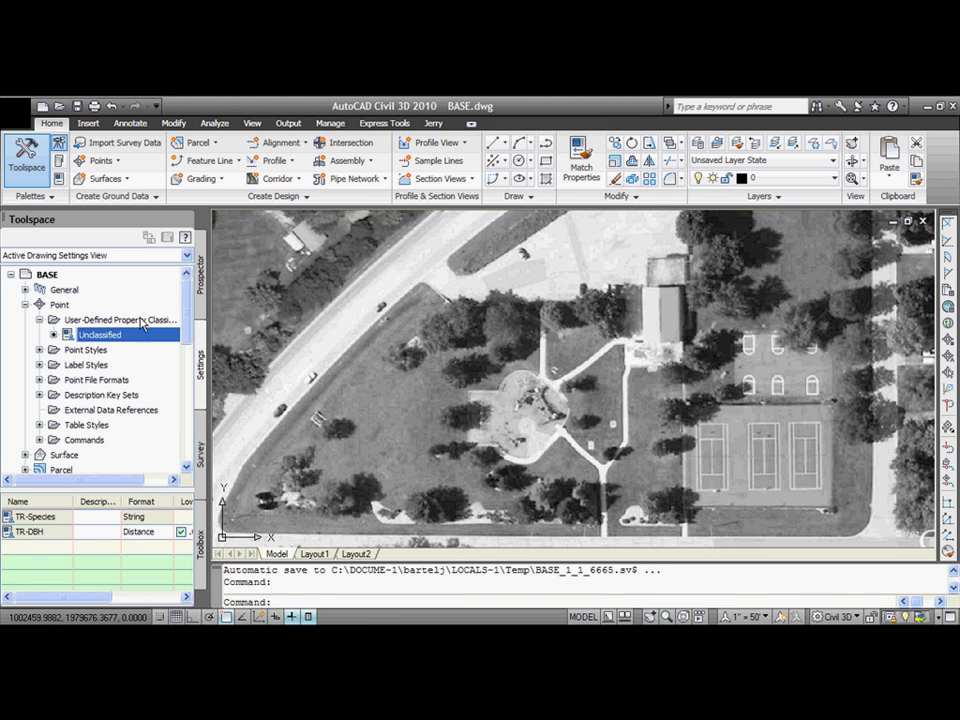
right_click(93, 337)
left_click(122, 341)
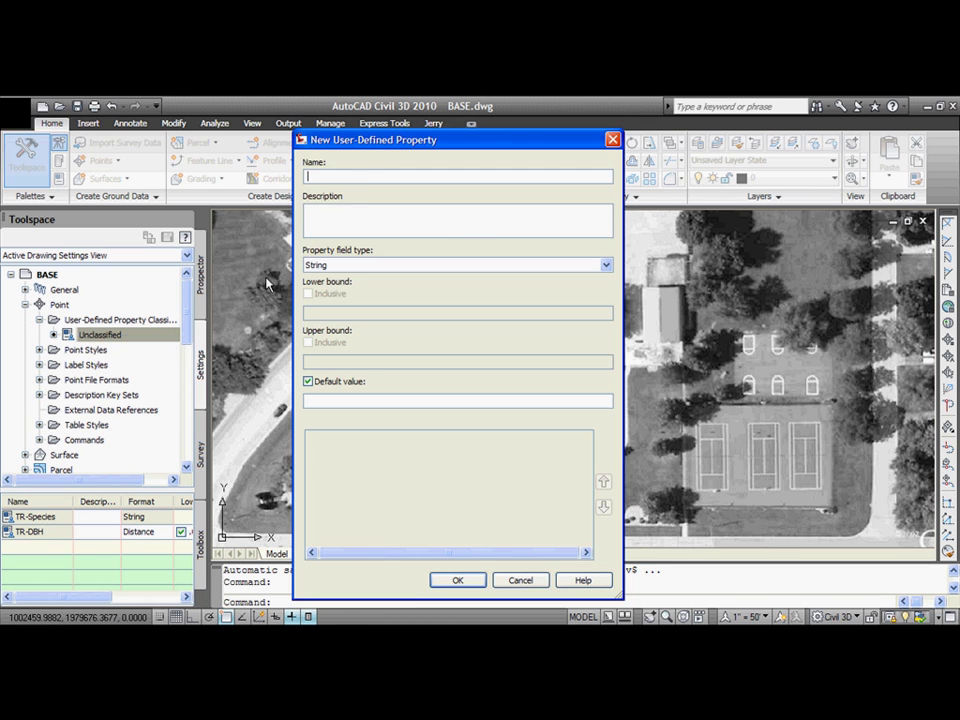
type("TR-Condition")
left_click(361, 401)
type("NotKnown")
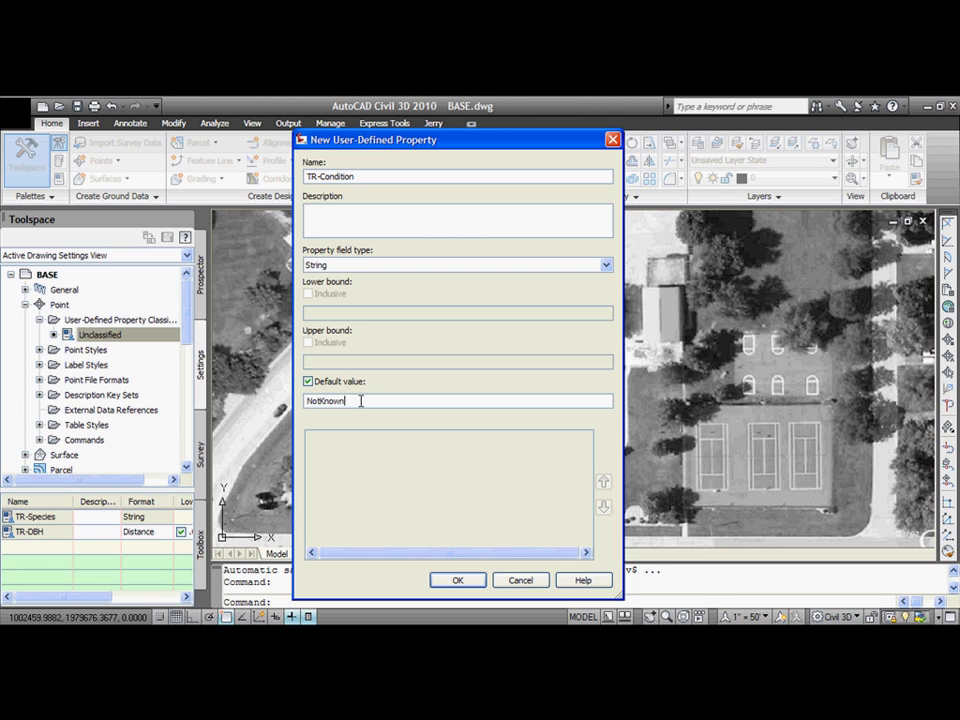
left_click(452, 580)
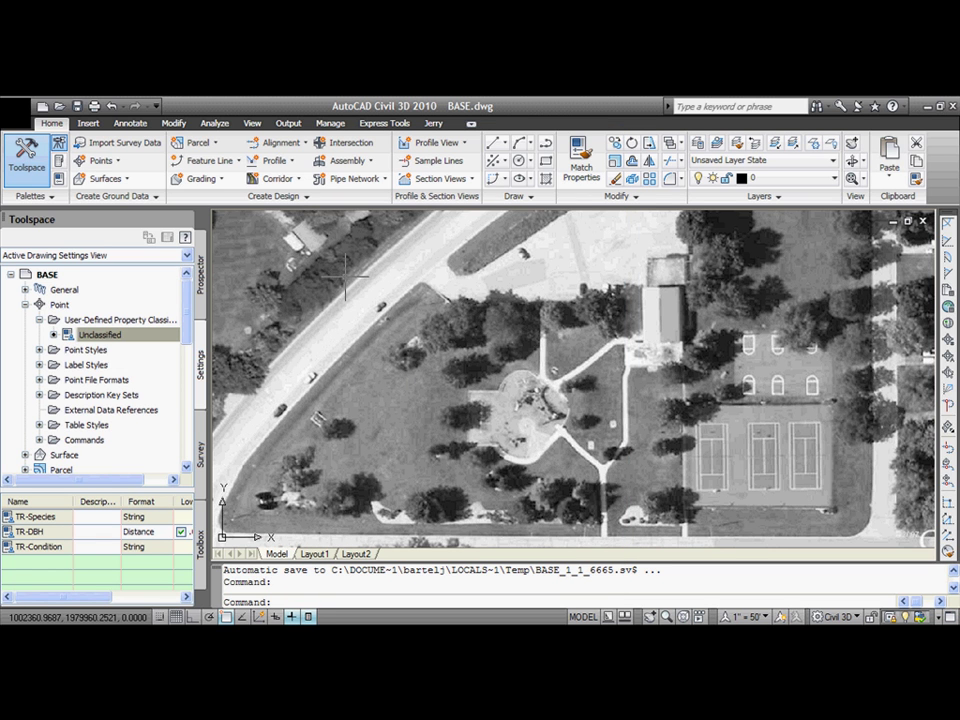
Step: Collapse the property classifications and expand Point File Formats to reach PNEZD (comma delimited)
left_click(80, 333)
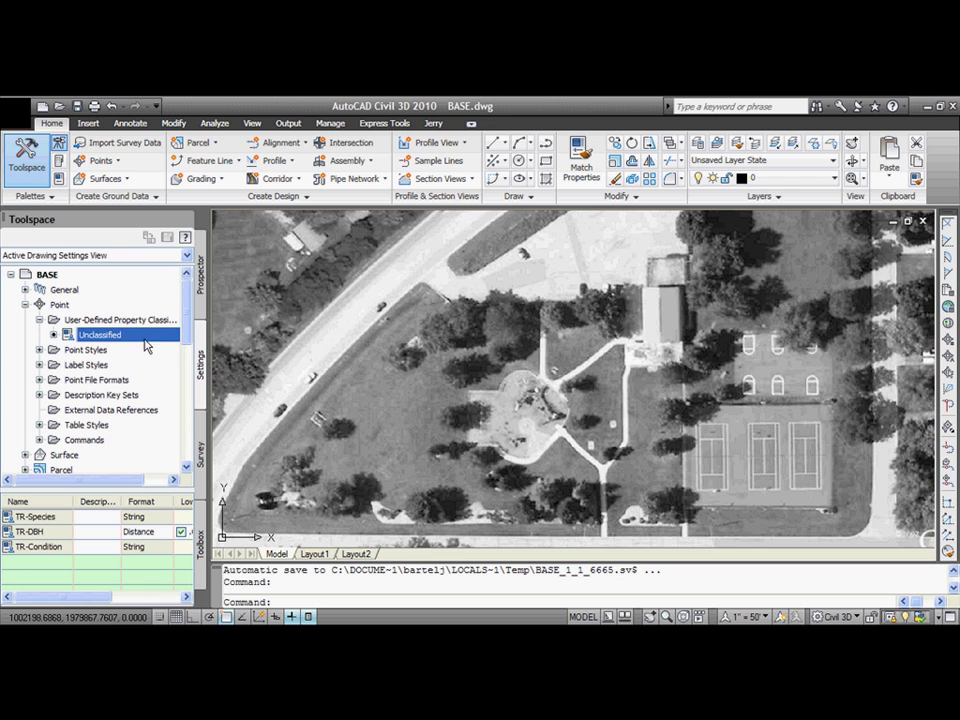
left_click(40, 319)
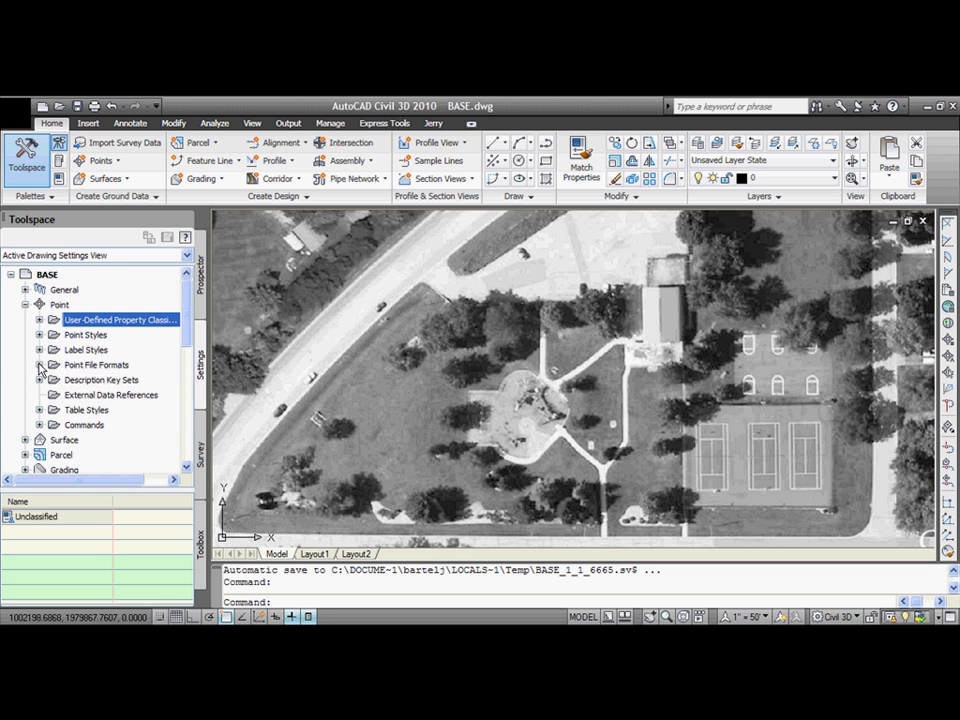
left_click(39, 365)
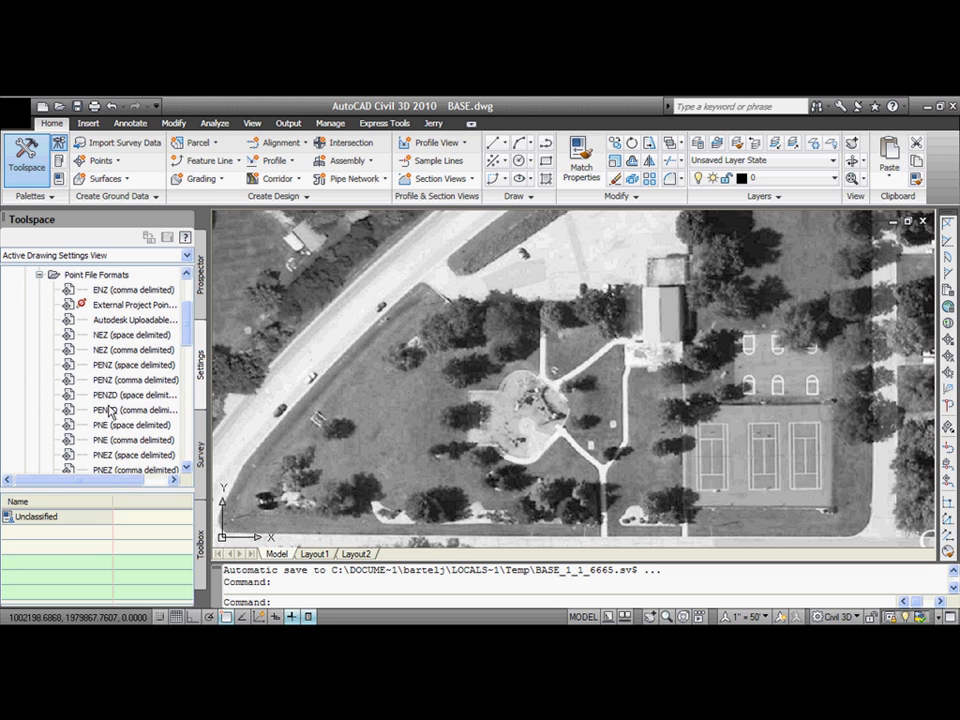
left_click_drag(187, 330, 187, 362)
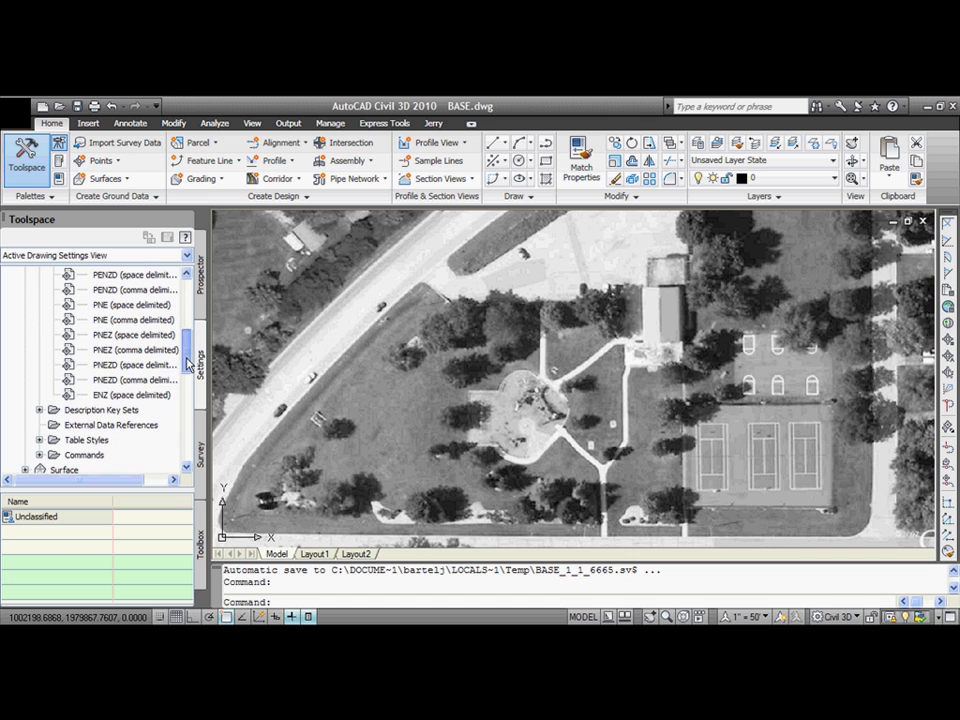
right_click(110, 384)
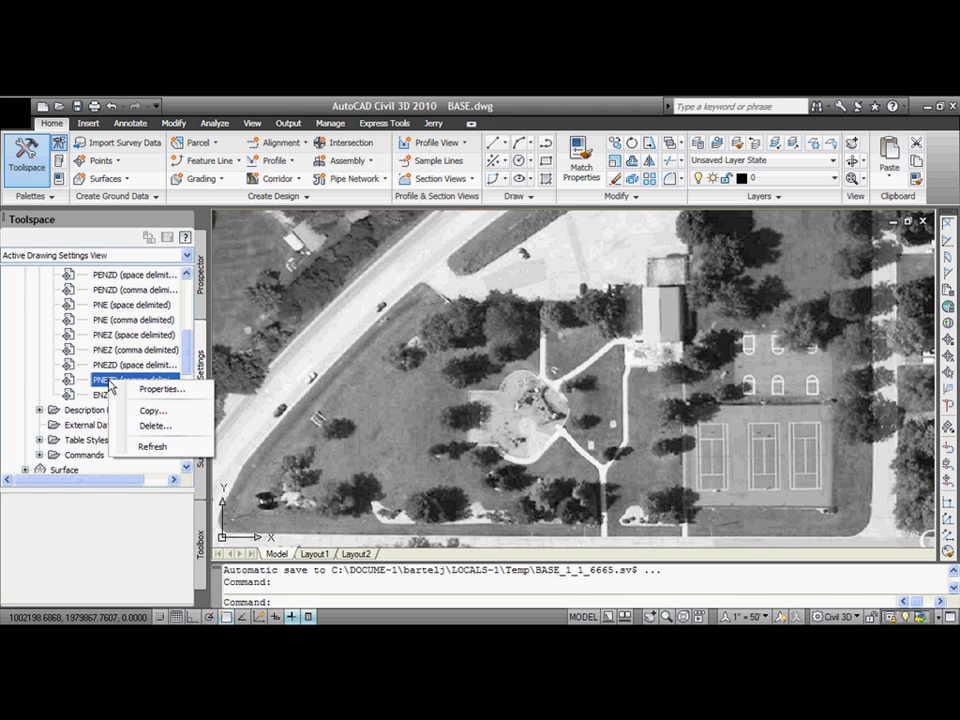
Step: Copy PNEZD (comma delimited) as Trees PNEZD and set its first unused column to TR-Species
left_click(153, 410)
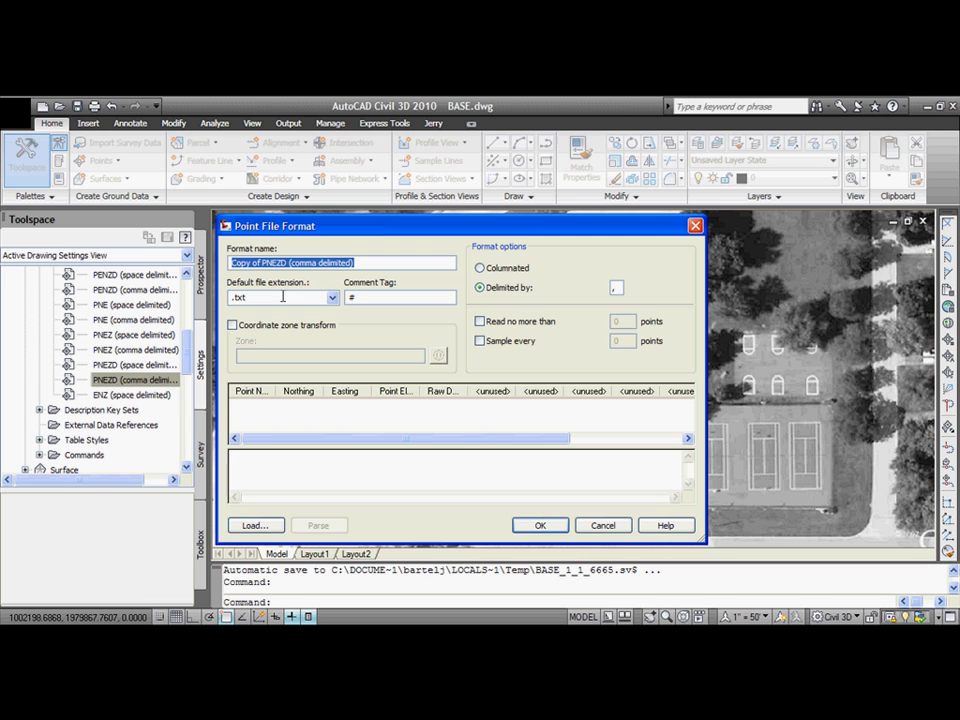
left_click_drag(261, 263, 199, 262)
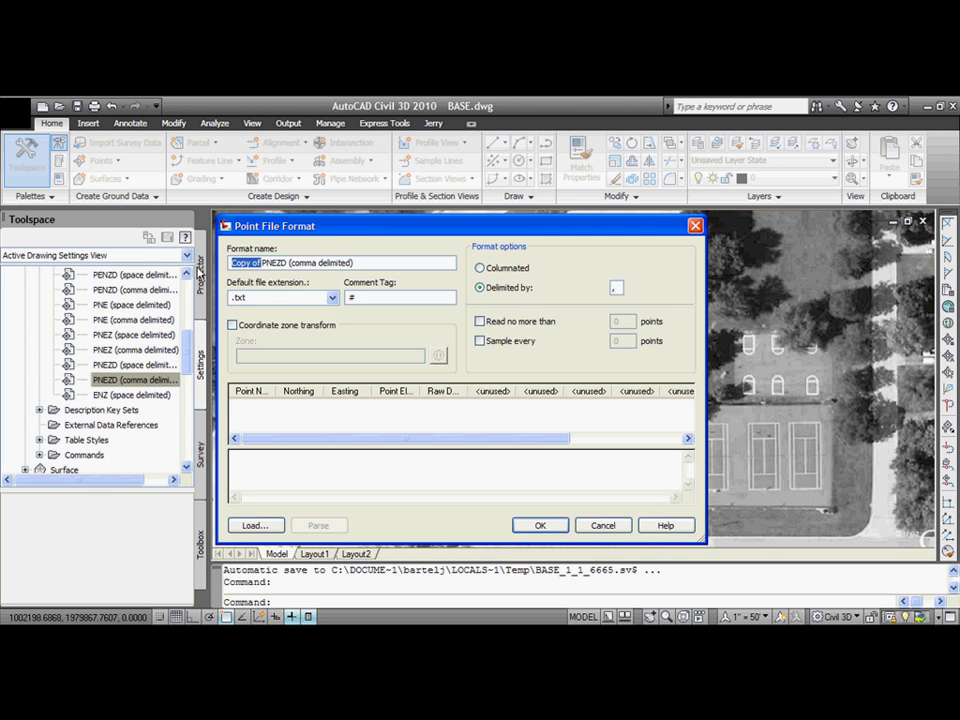
type("Trees")
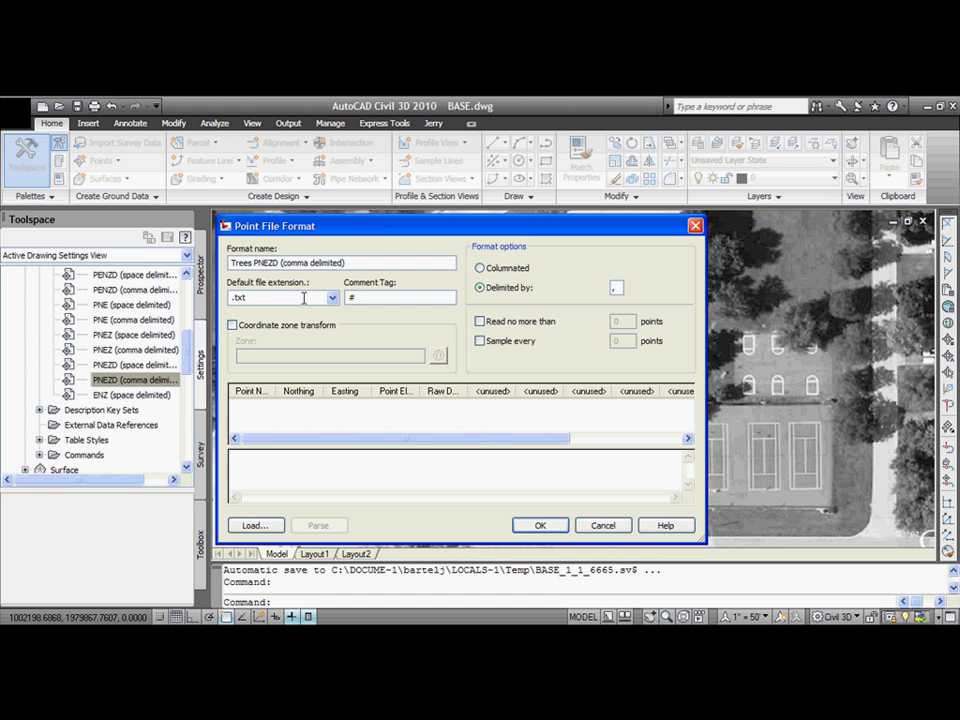
left_click(493, 391)
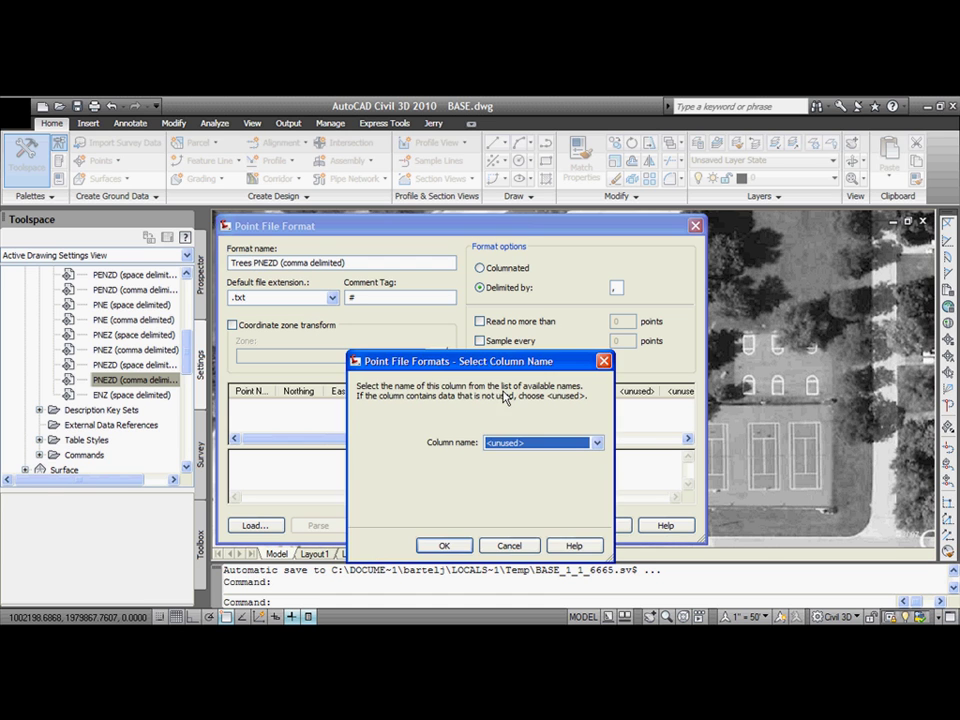
left_click(597, 443)
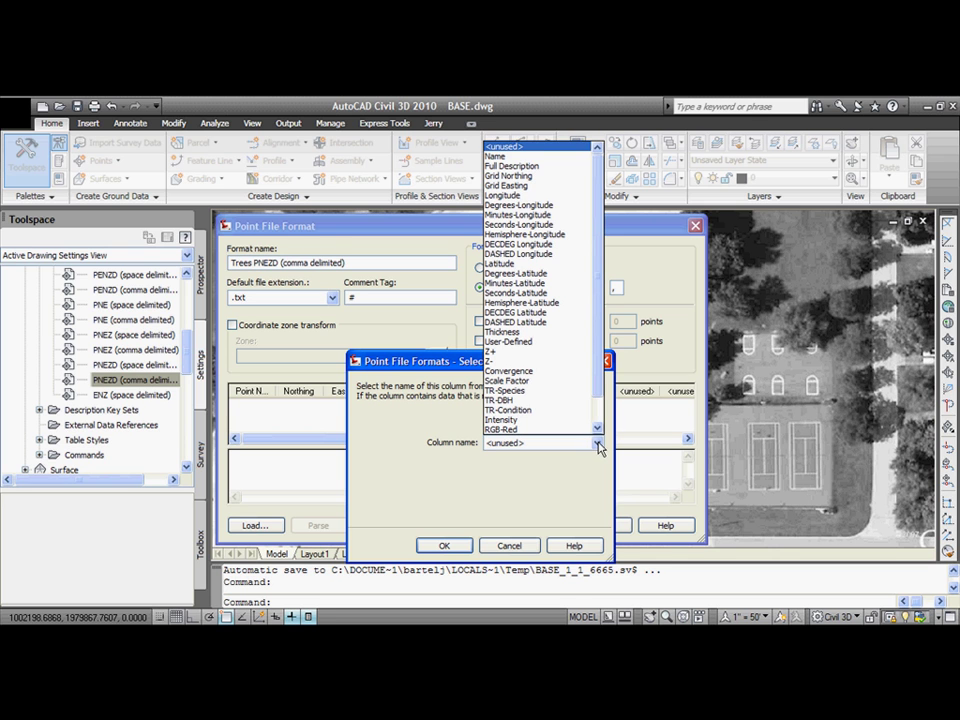
scroll(598, 387, "down", 1)
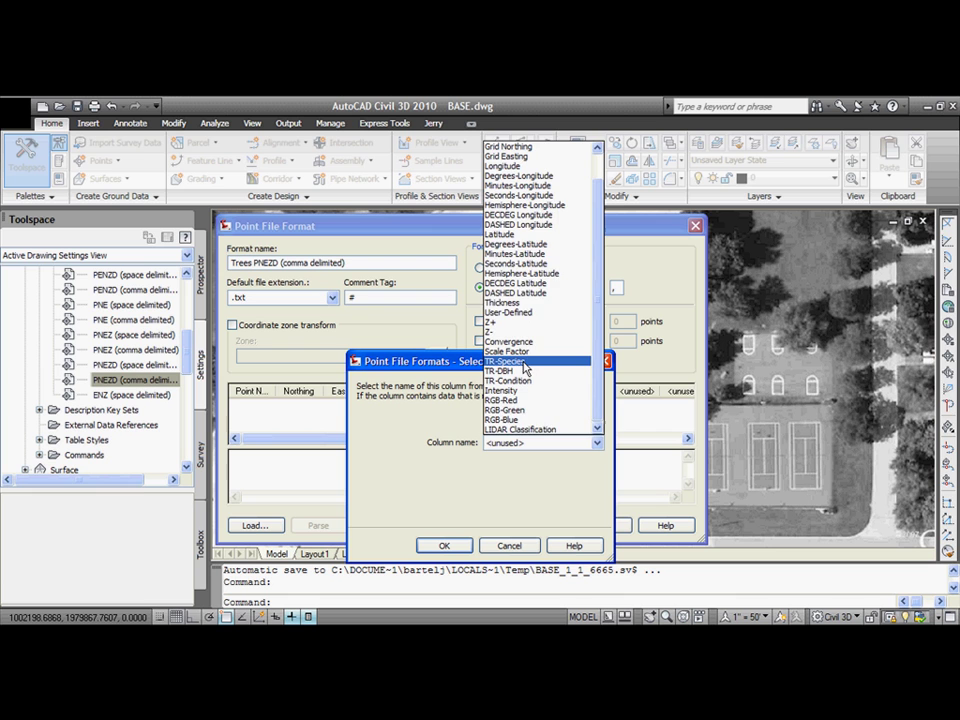
left_click(523, 367)
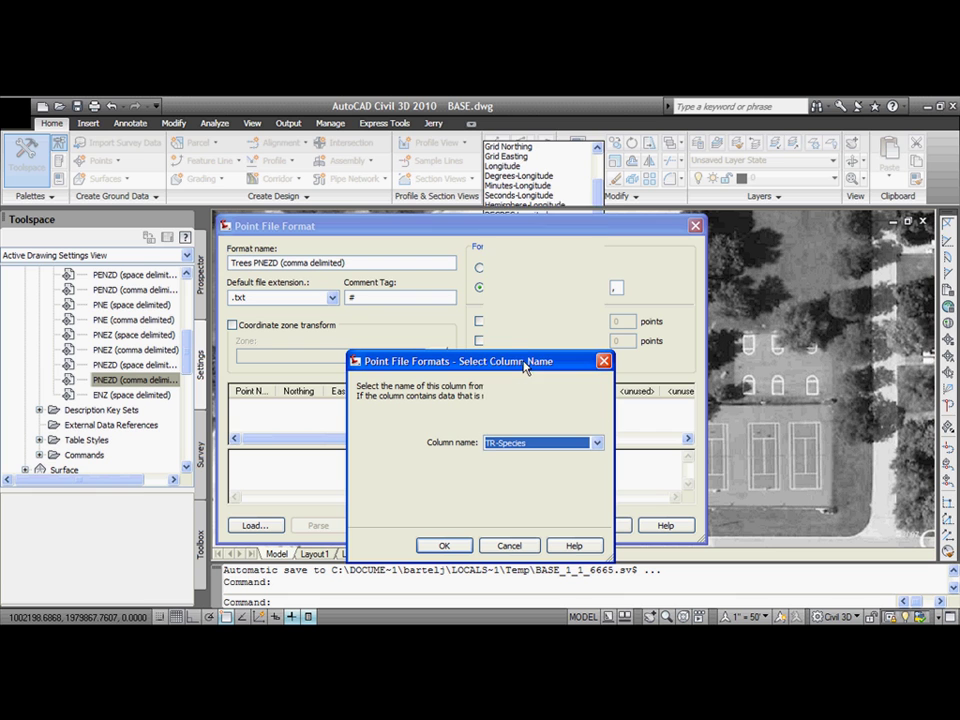
left_click(459, 547)
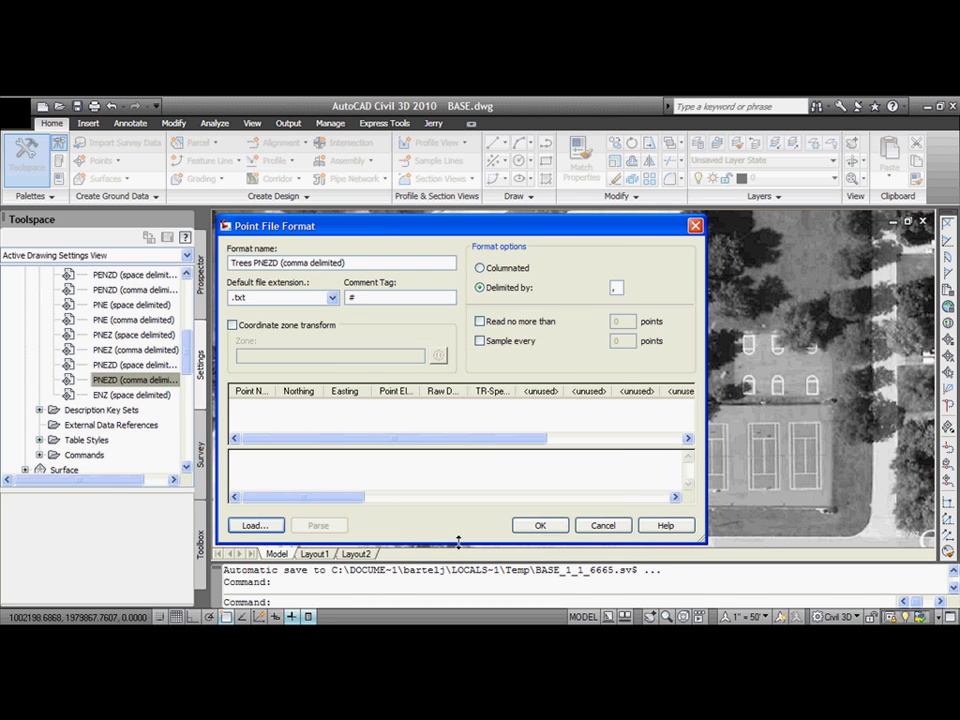
Step: Set the next two unused columns to TR-DBH and TR-Condition and save the format
left_click(545, 390)
left_click(597, 443)
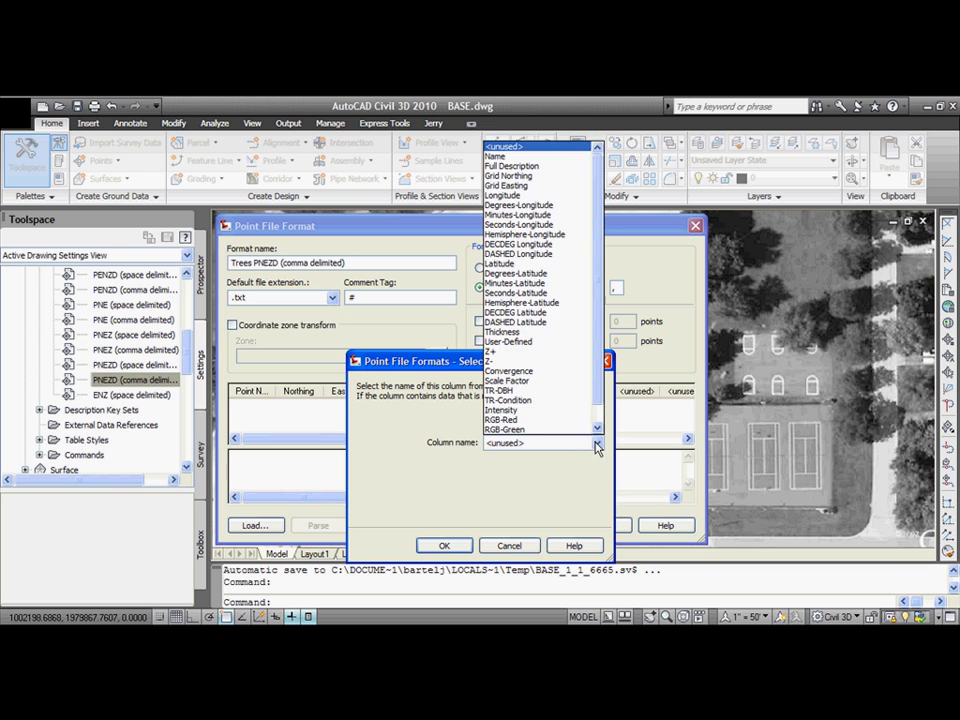
left_click(556, 391)
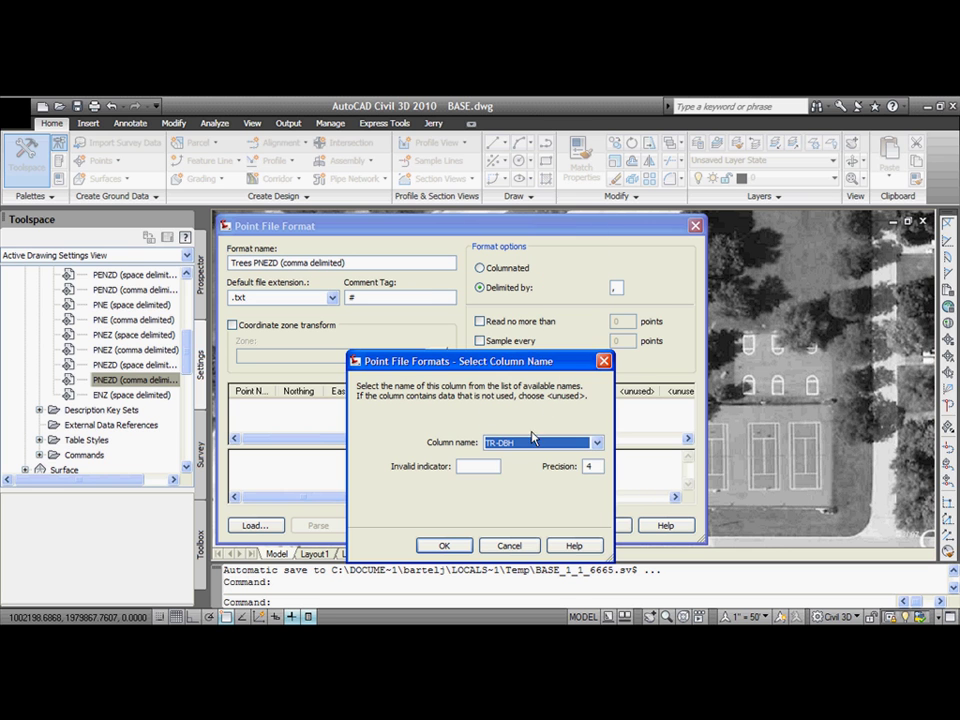
left_click(452, 547)
left_click(597, 392)
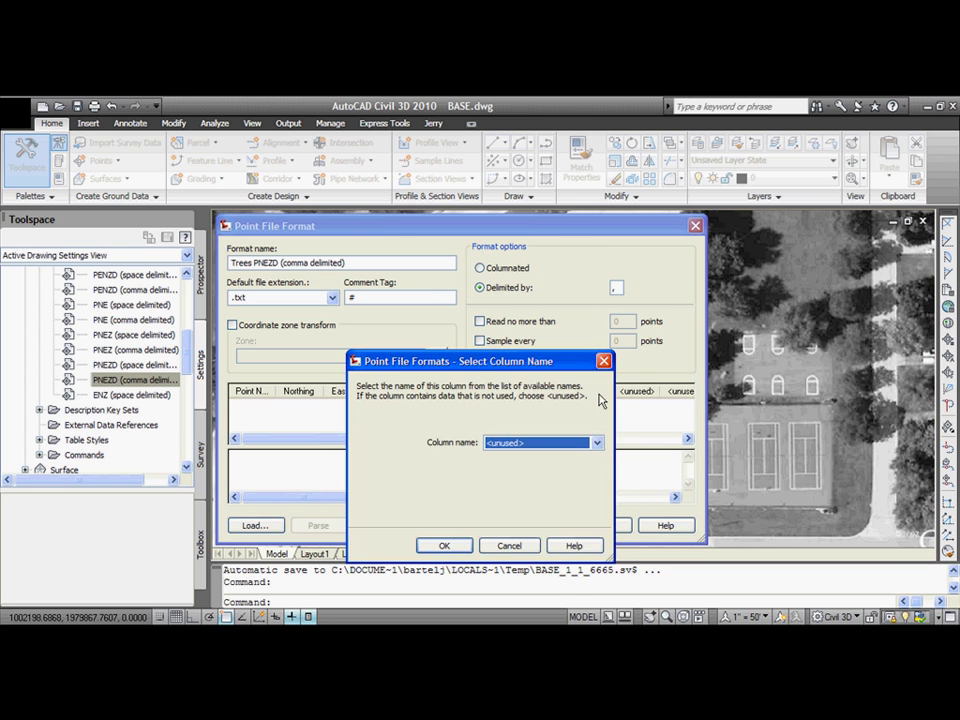
left_click(601, 441)
left_click(540, 389)
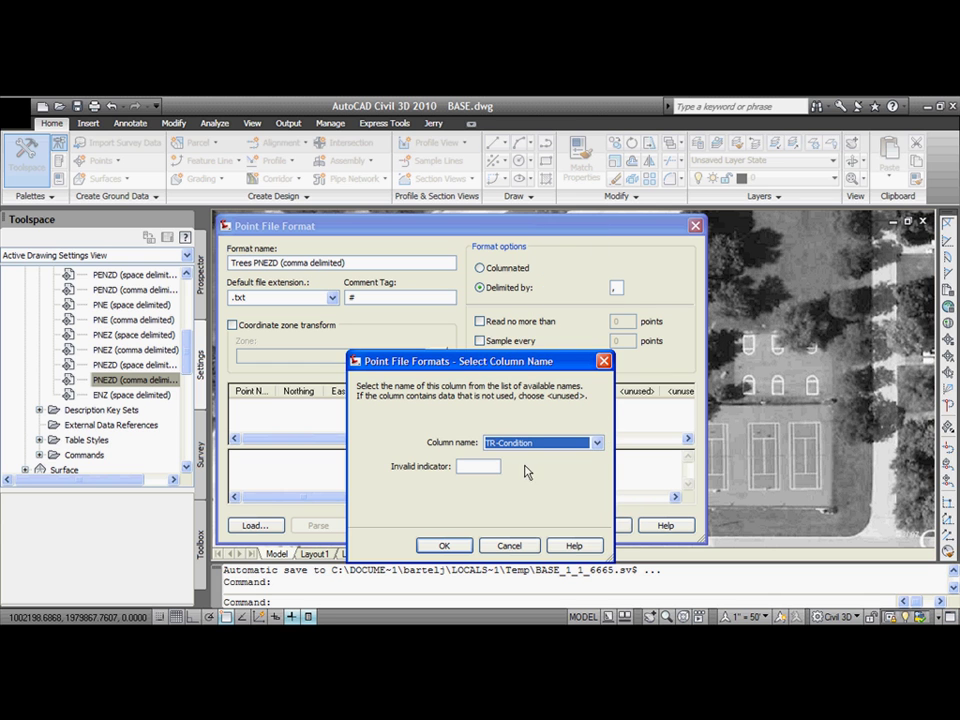
left_click(443, 546)
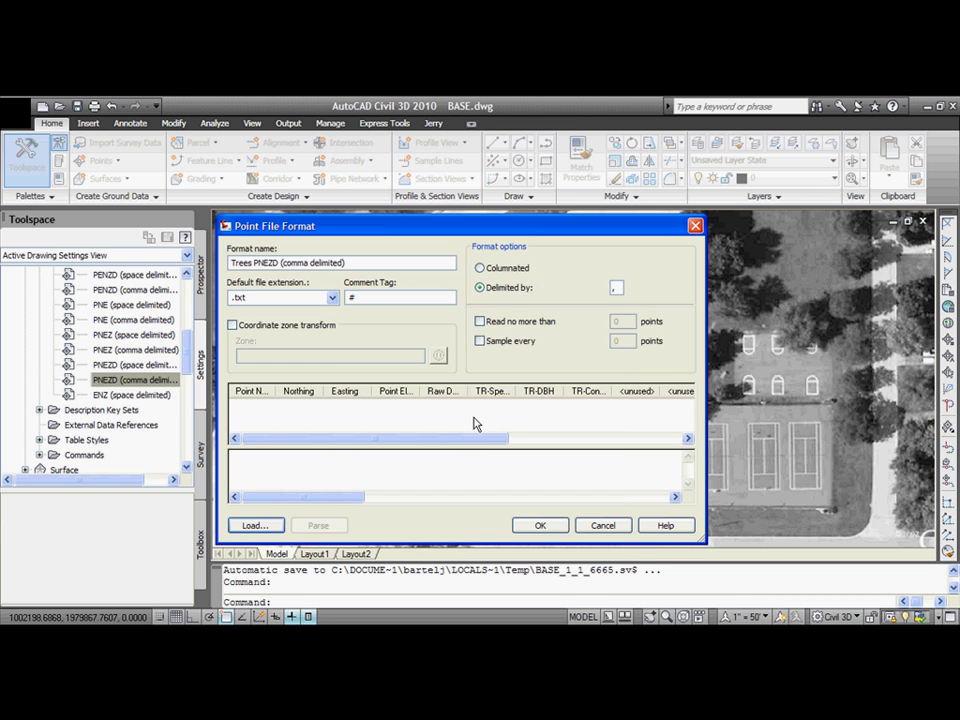
left_click(537, 526)
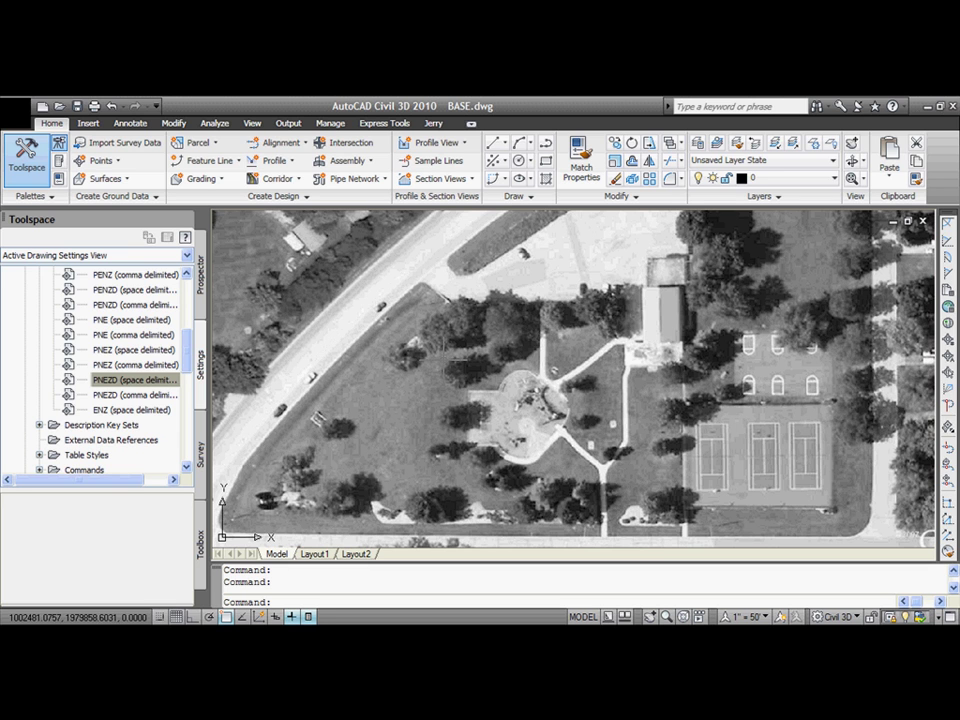
Step: Start a Points from File import using Trees PNEZD format and DataSet\ParkTrees.txt as source
left_click(89, 123)
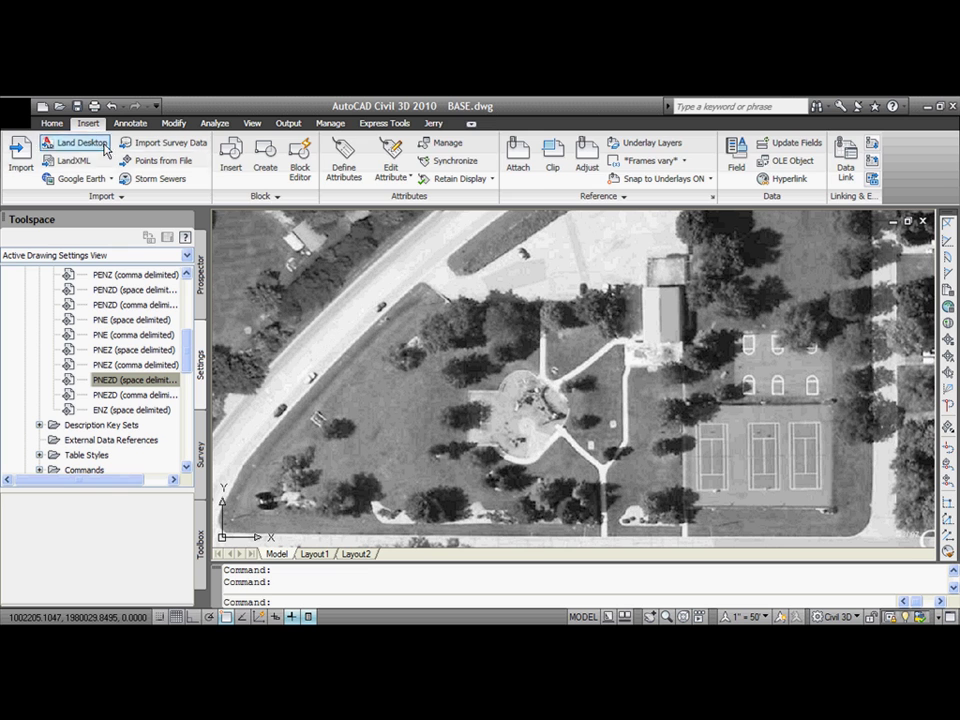
left_click(155, 160)
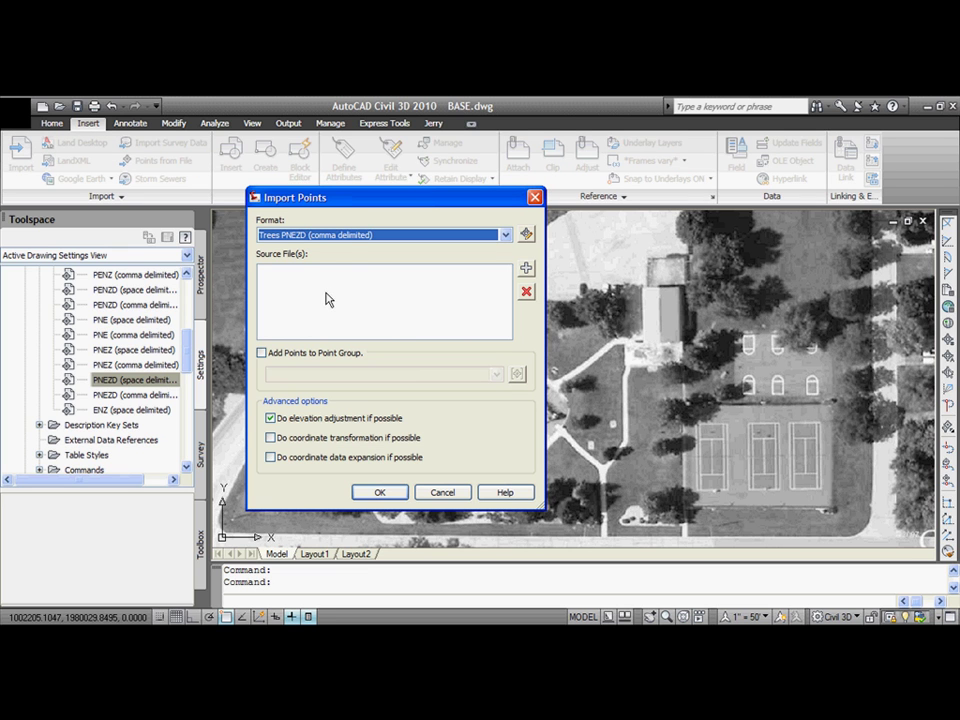
left_click(506, 236)
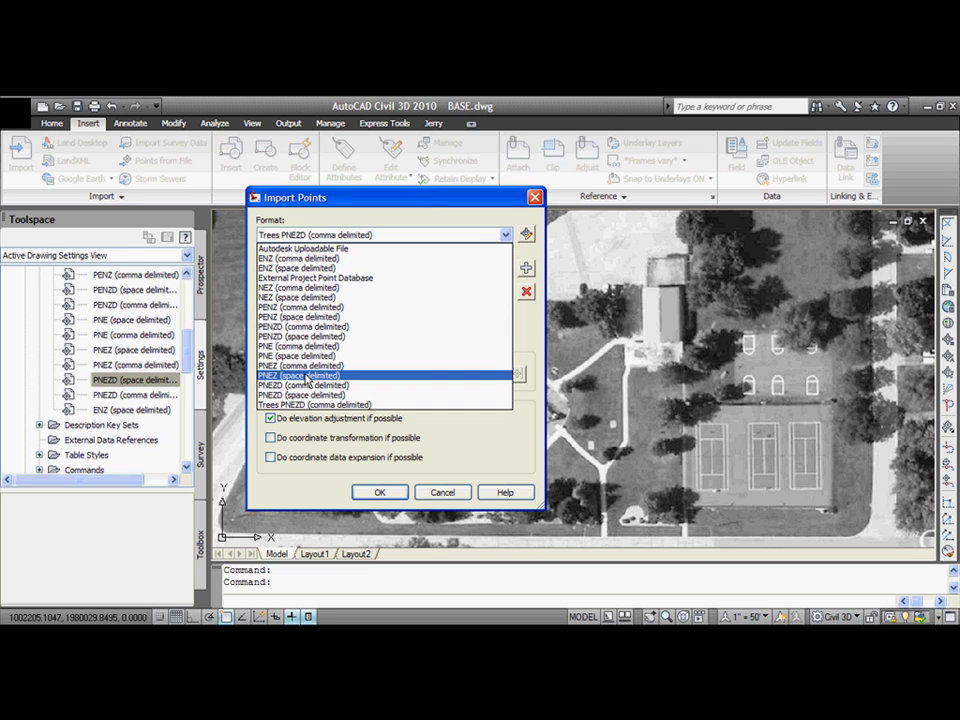
left_click(318, 405)
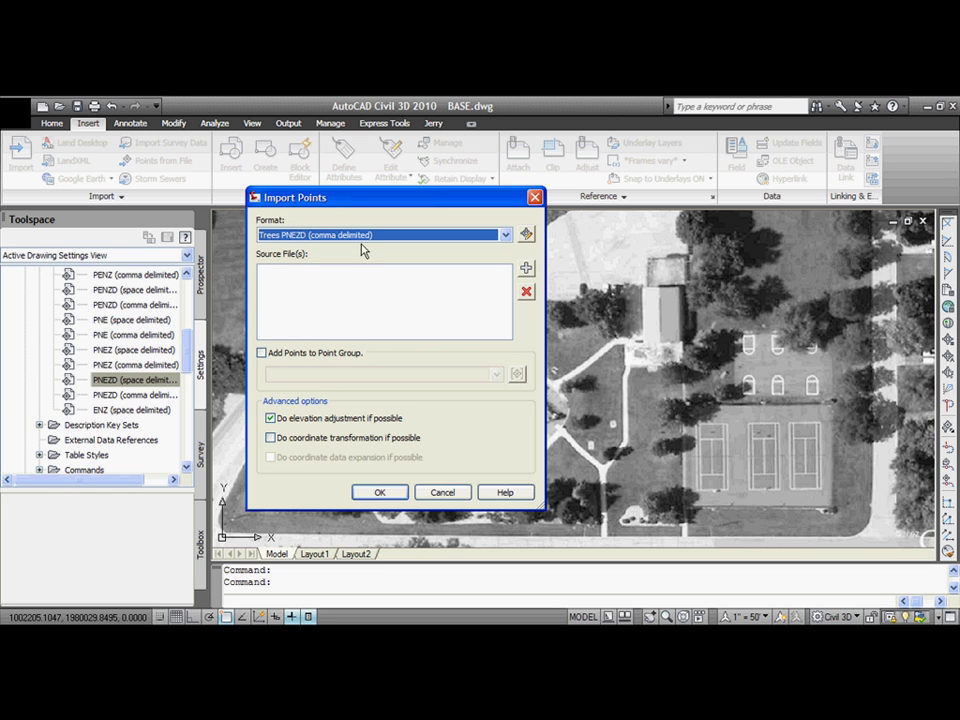
left_click(526, 268)
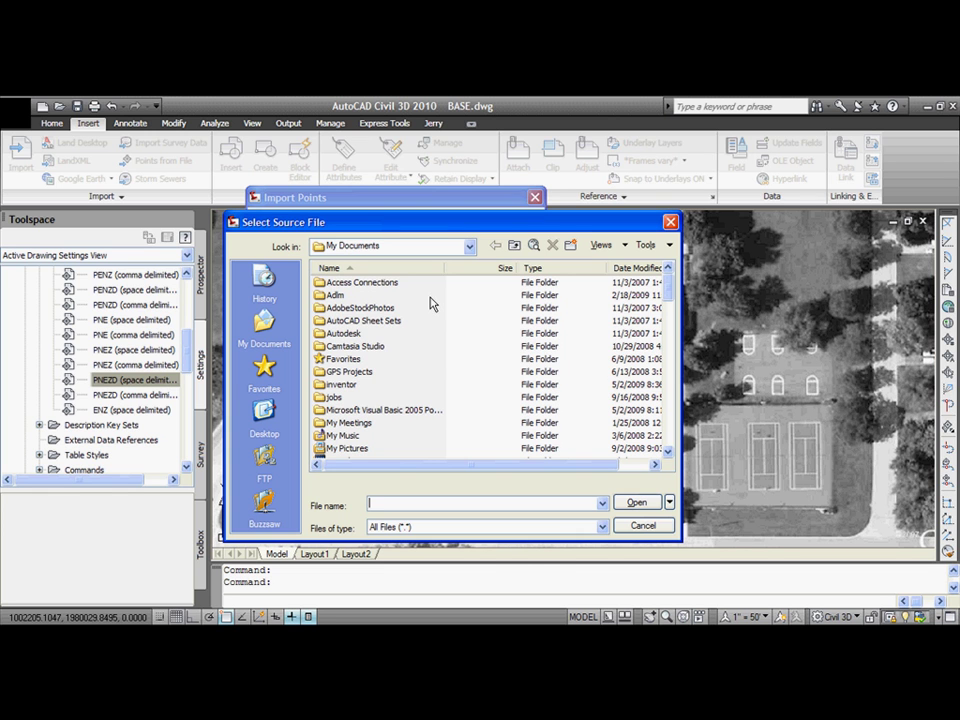
left_click(264, 414)
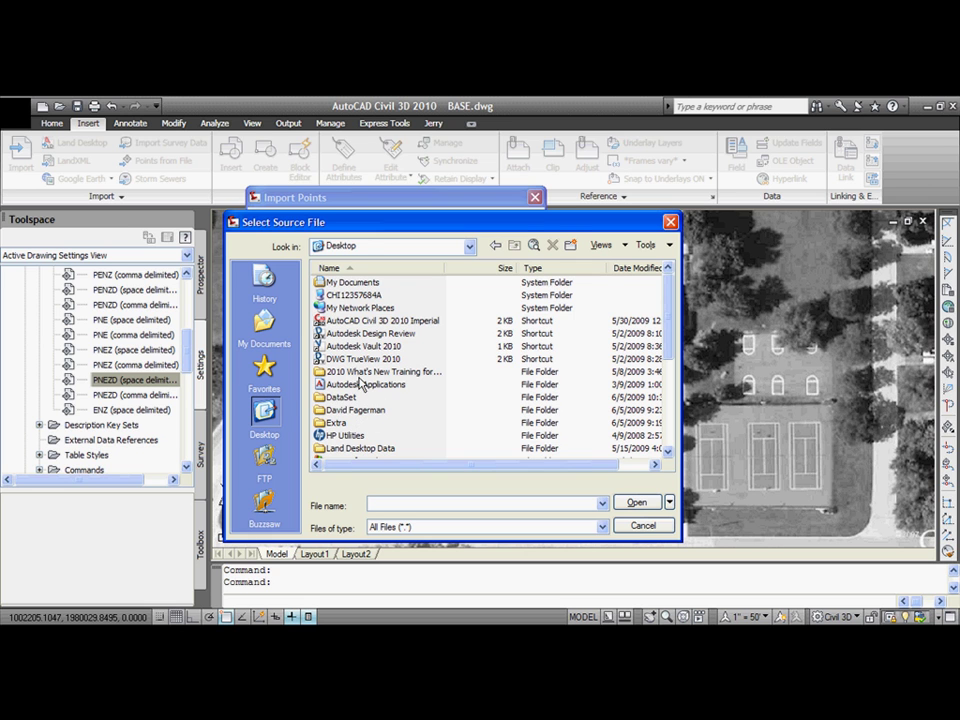
double_click(345, 396)
left_click(350, 346)
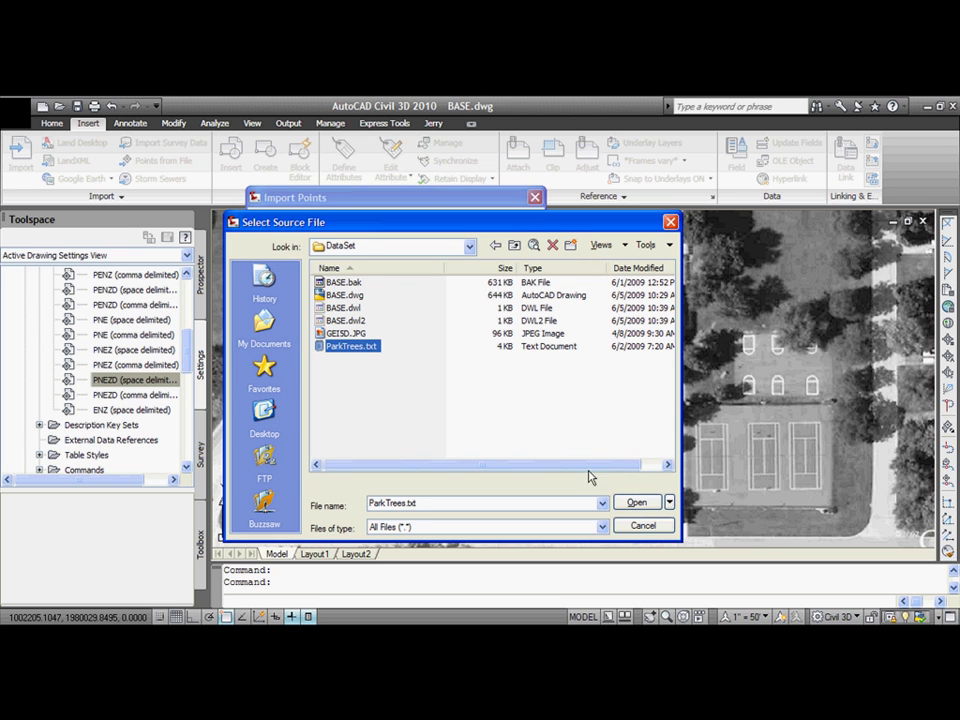
left_click(637, 503)
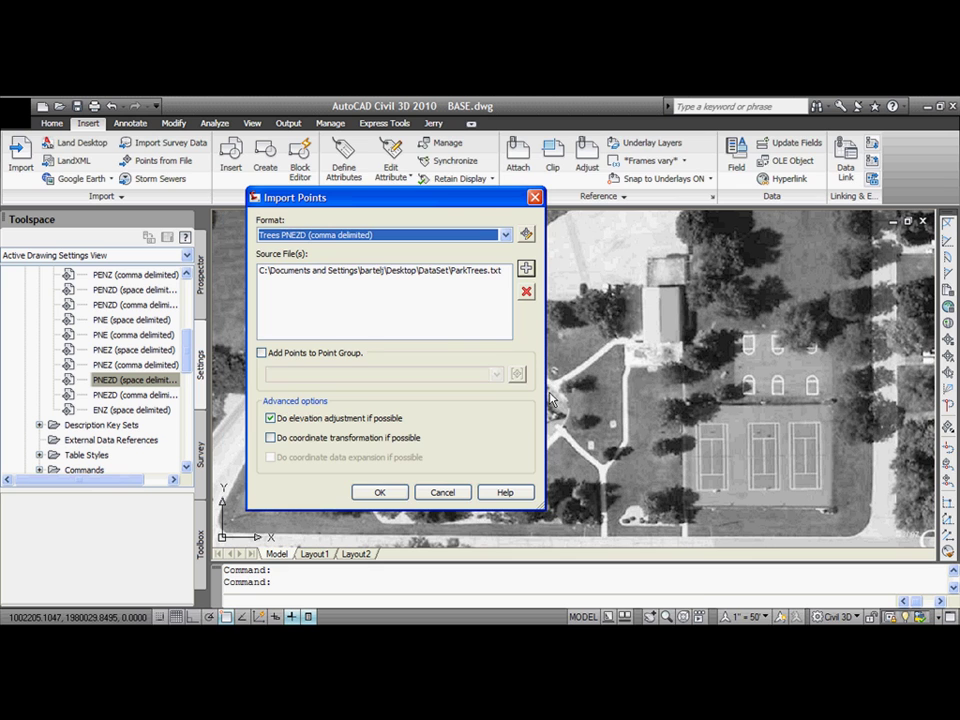
Step: Send the imported points to a new point group named Trees and run the import
left_click(262, 353)
left_click(517, 374)
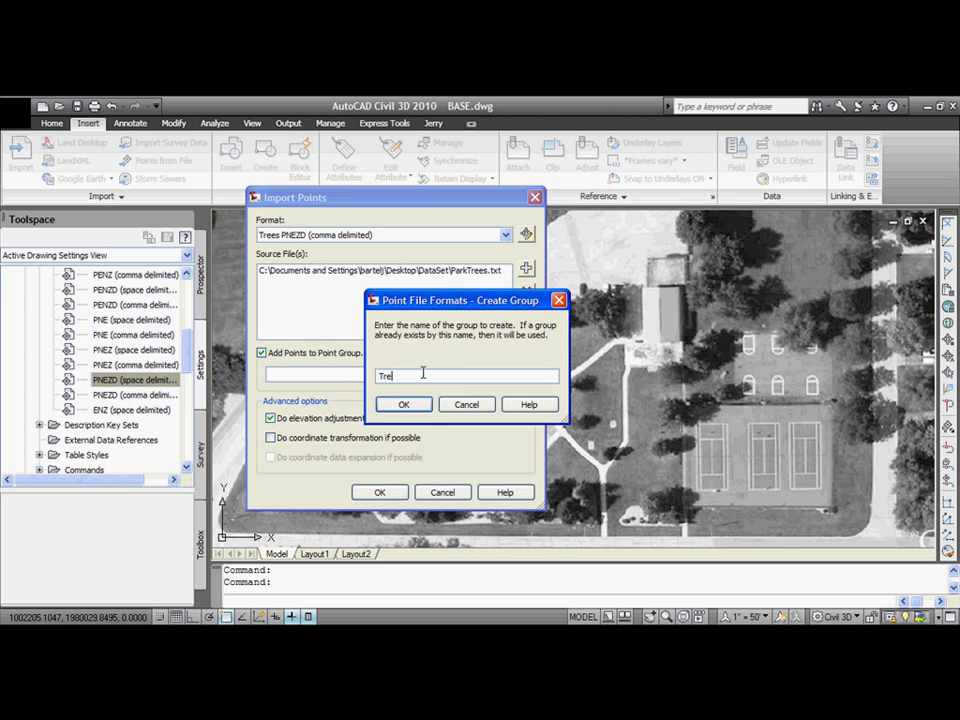
type("Trees")
left_click(404, 404)
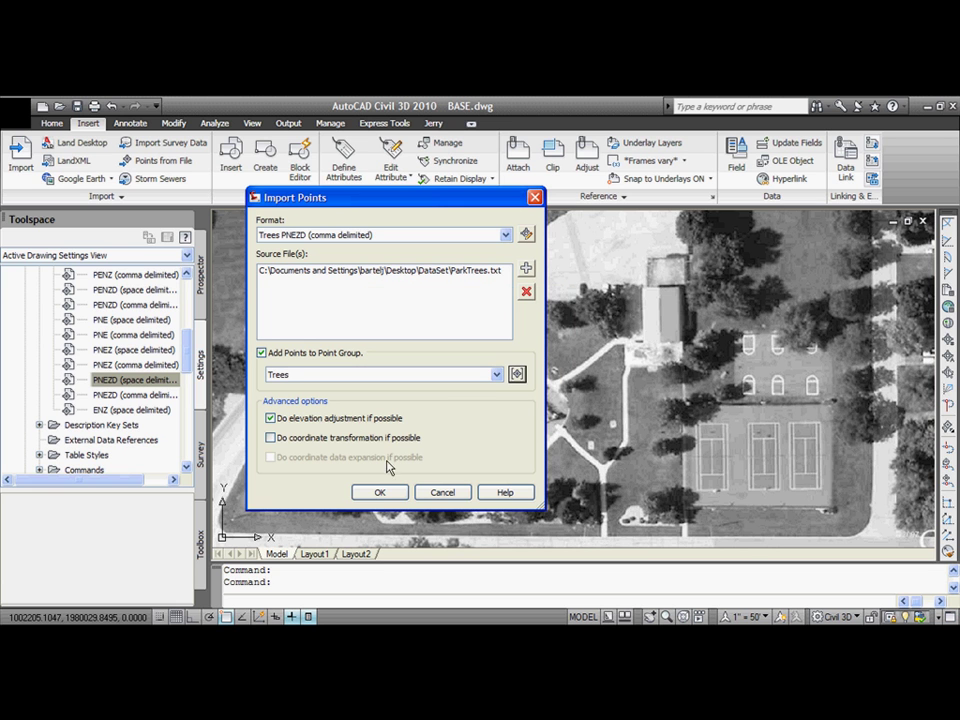
left_click(378, 492)
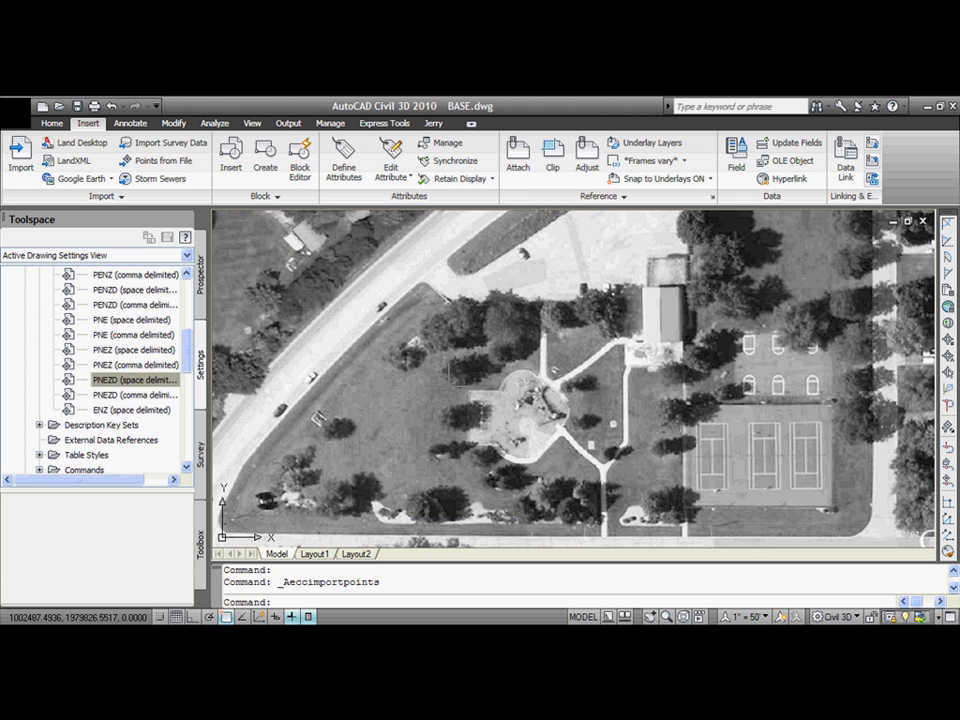
Step: Regenerate the drawing to show tree points 5028 and 5029, then save BASE.dwg
type("r")
key("Return")
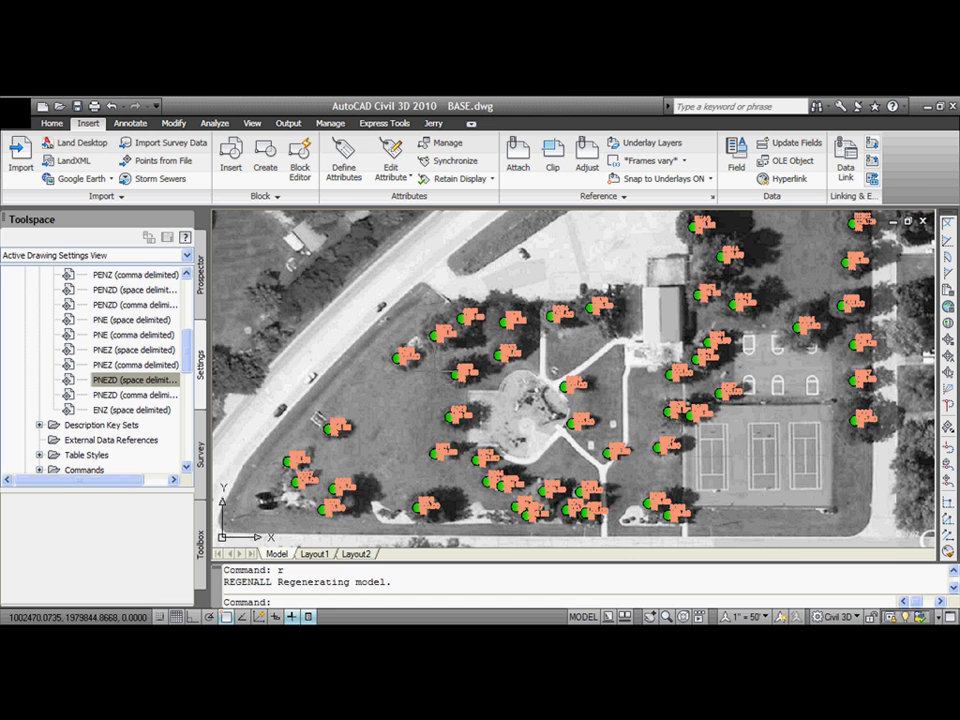
scroll(432, 383, "up", 9)
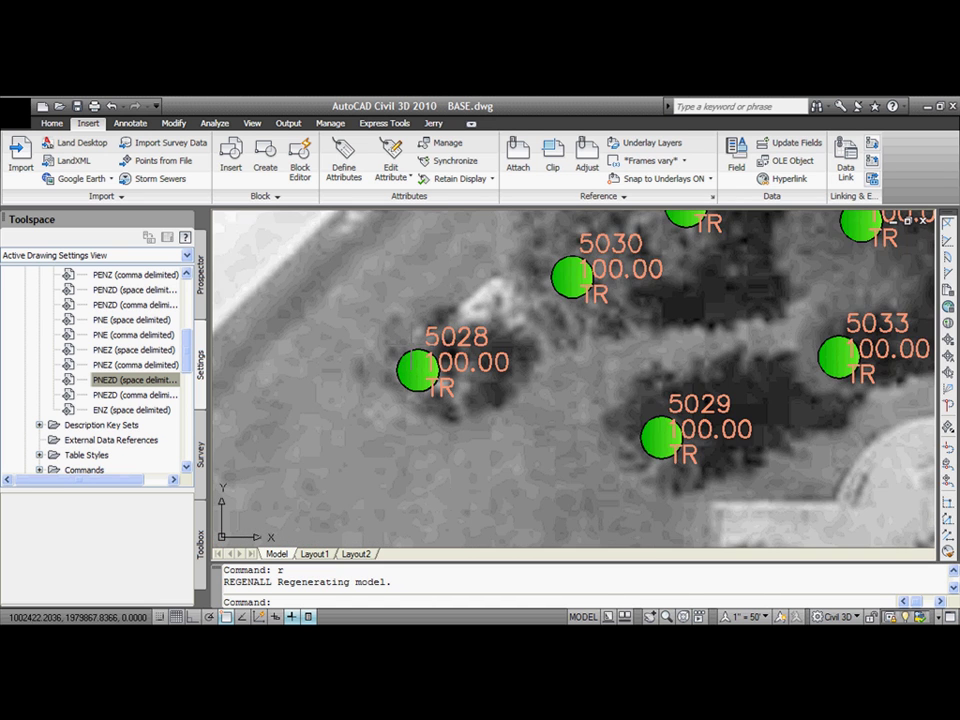
middle_click_drag(432, 383, 455, 363)
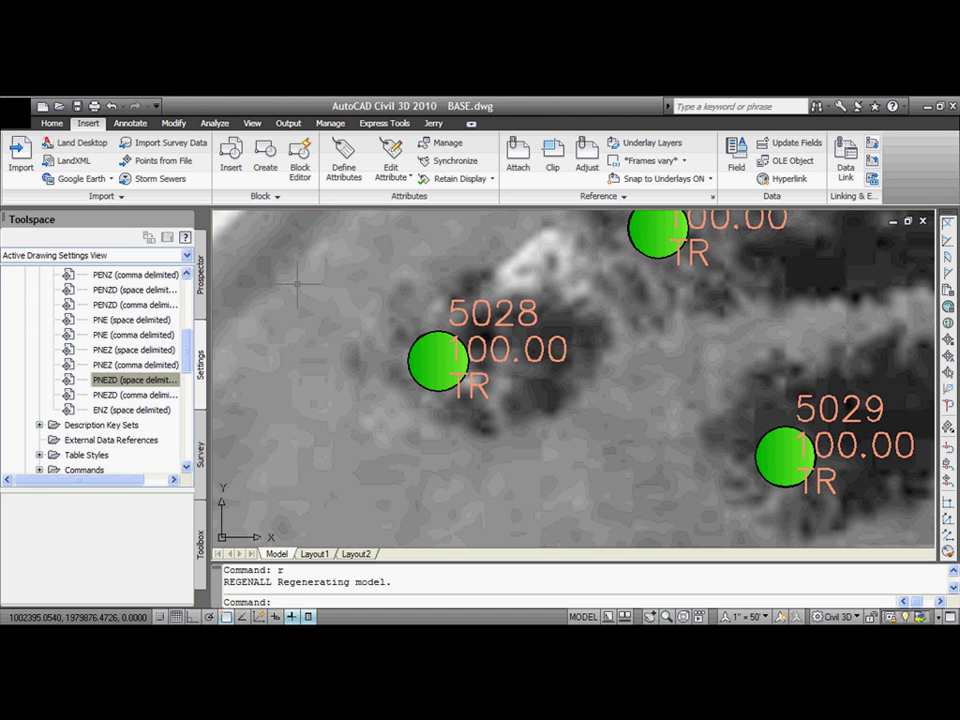
left_click(77, 105)
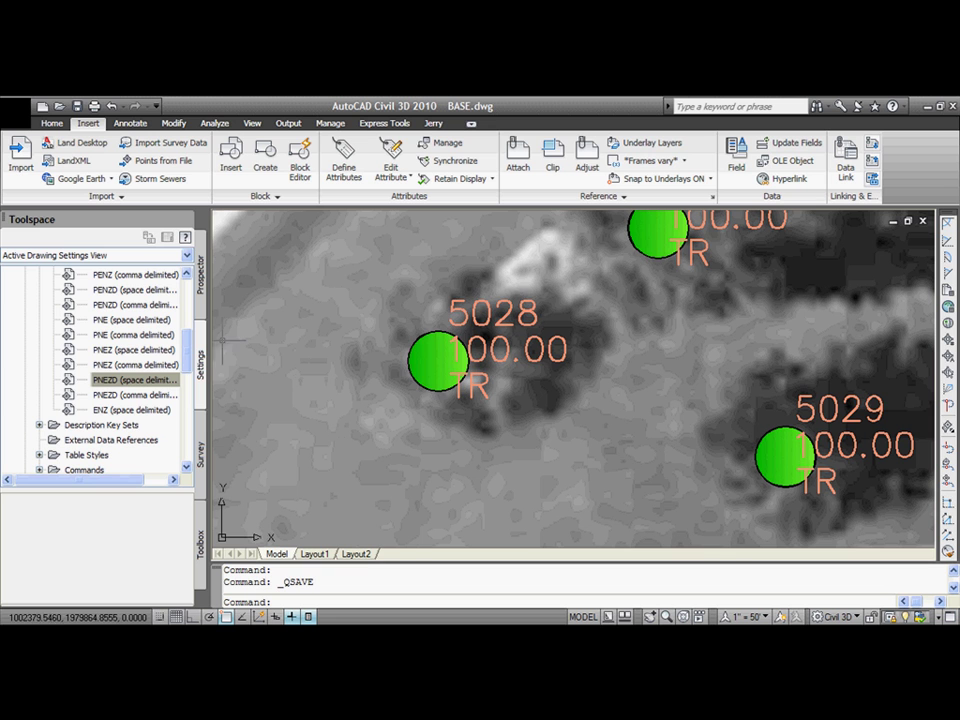
Step: Inspect tree point 5028 in the point editor: TR-DBH 20.000', GOOD, PINE
left_click(450, 340)
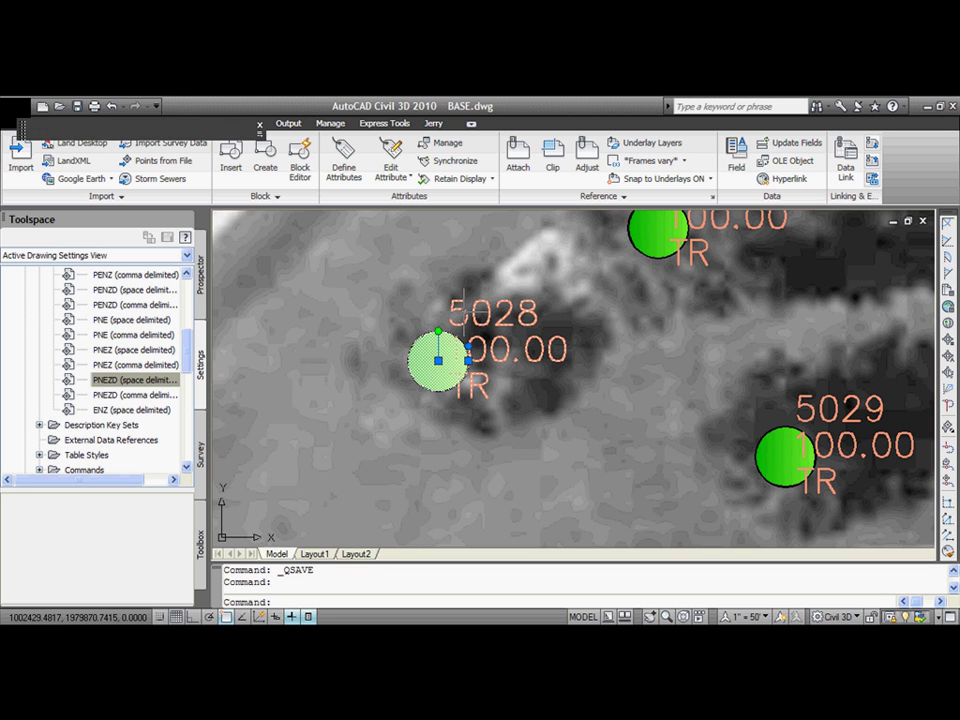
right_click(476, 281)
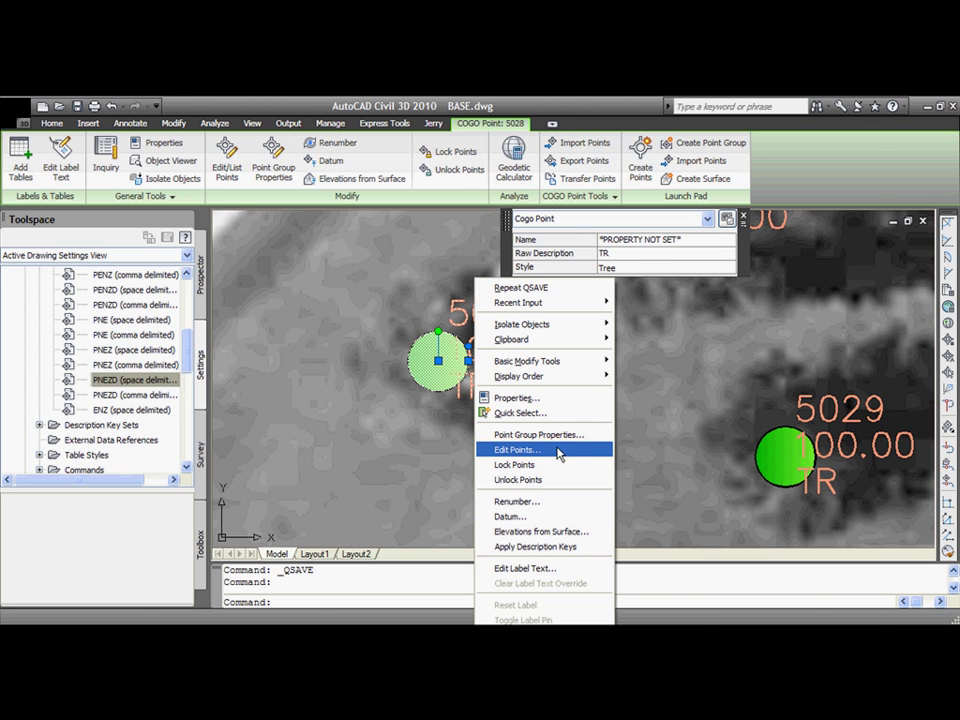
left_click(556, 450)
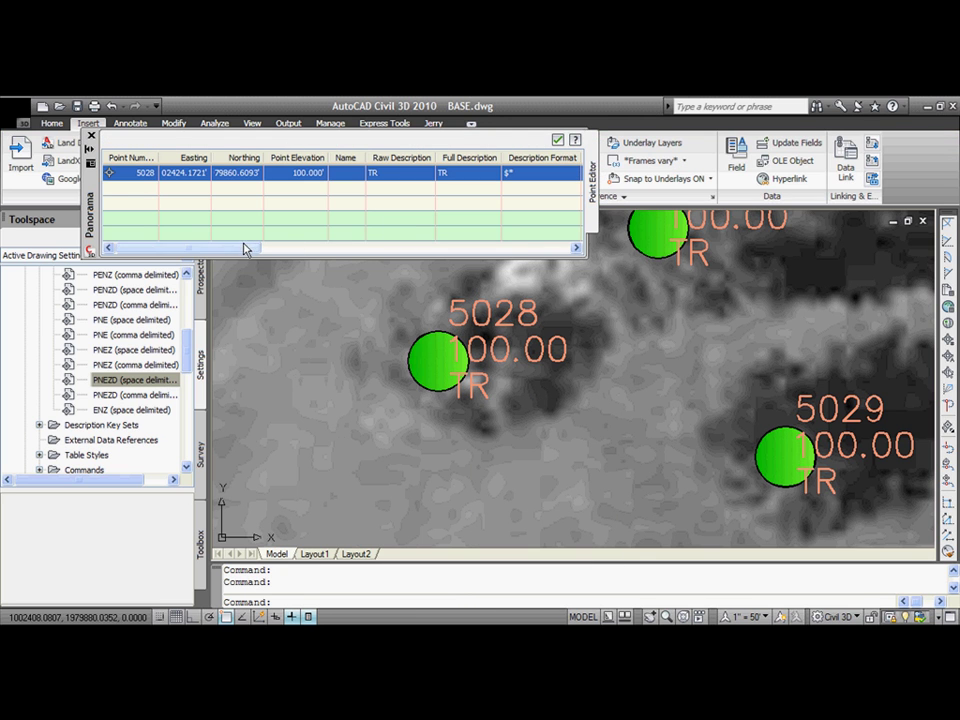
left_click_drag(91, 200, 108, 318)
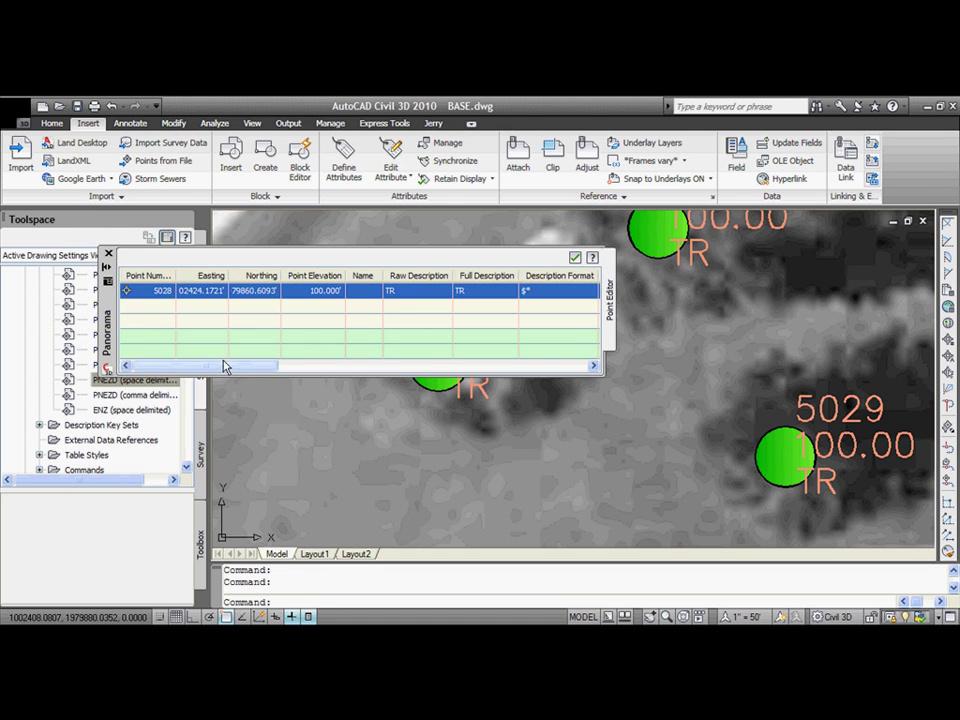
left_click_drag(224, 366, 542, 369)
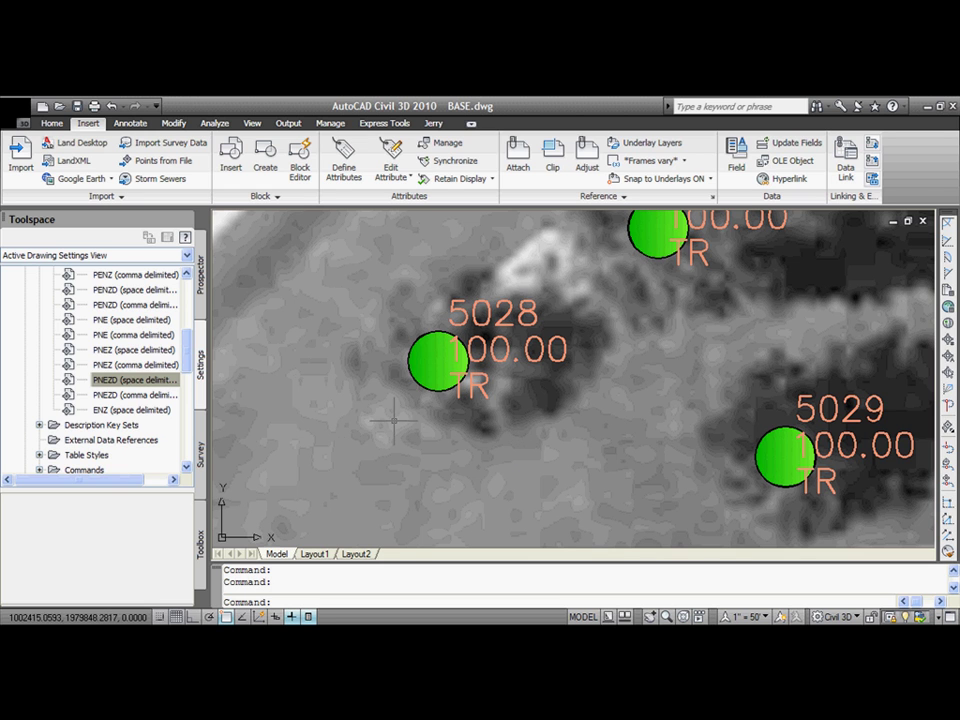
Step: Copy the Point#-Elevation-Description point label style and rename the copy Tree Label
scroll(187, 337, "up", 4)
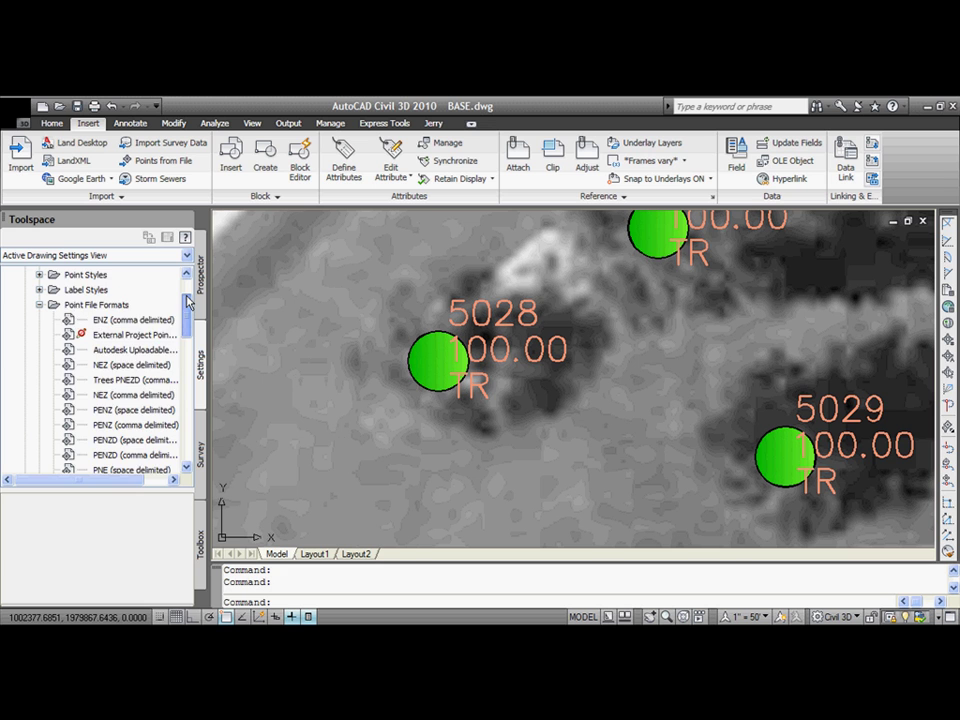
left_click(41, 335)
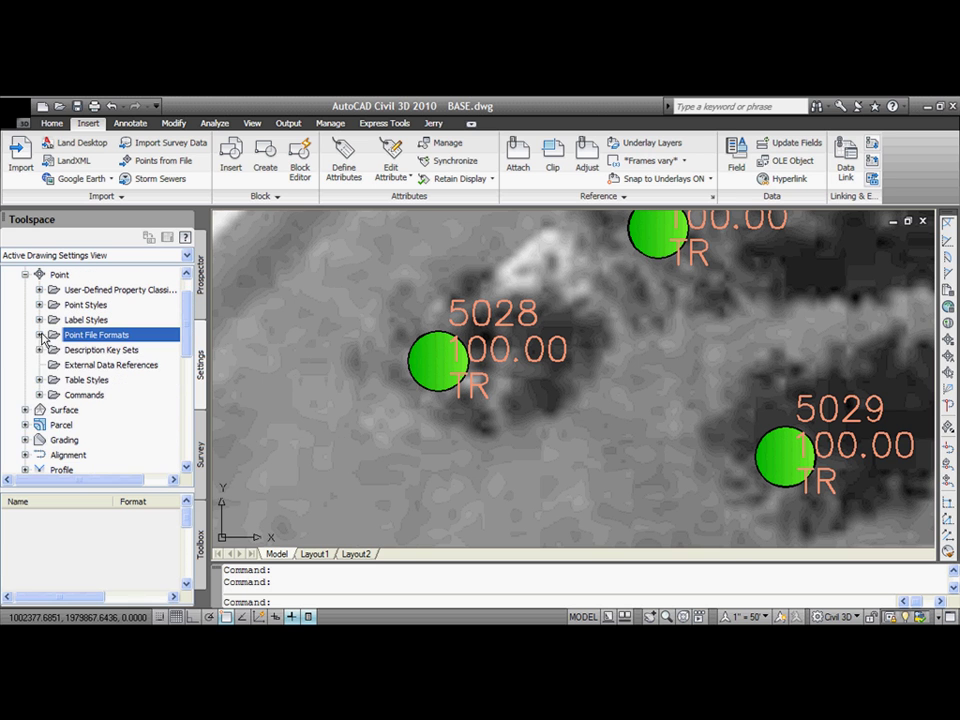
left_click(39, 320)
scroll(152, 365, "down", 2)
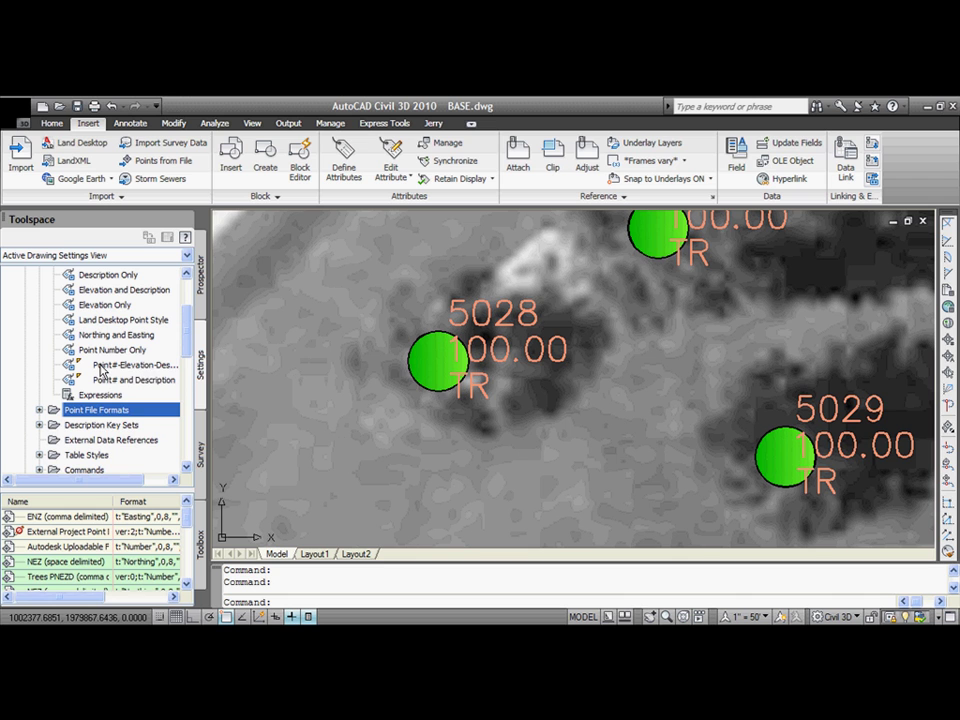
right_click(101, 371)
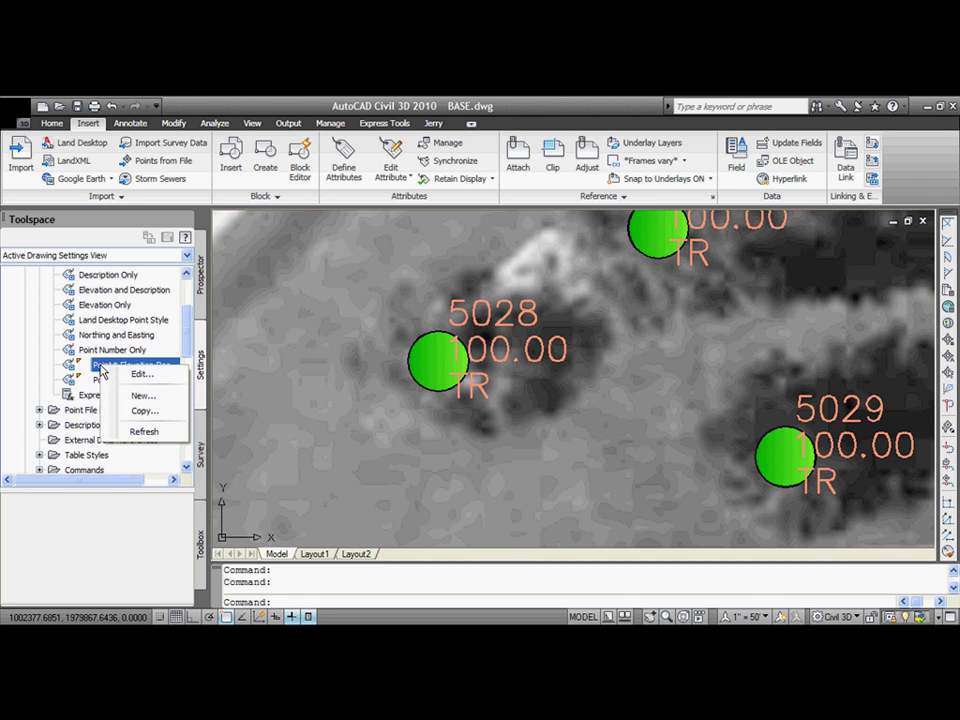
left_click(148, 410)
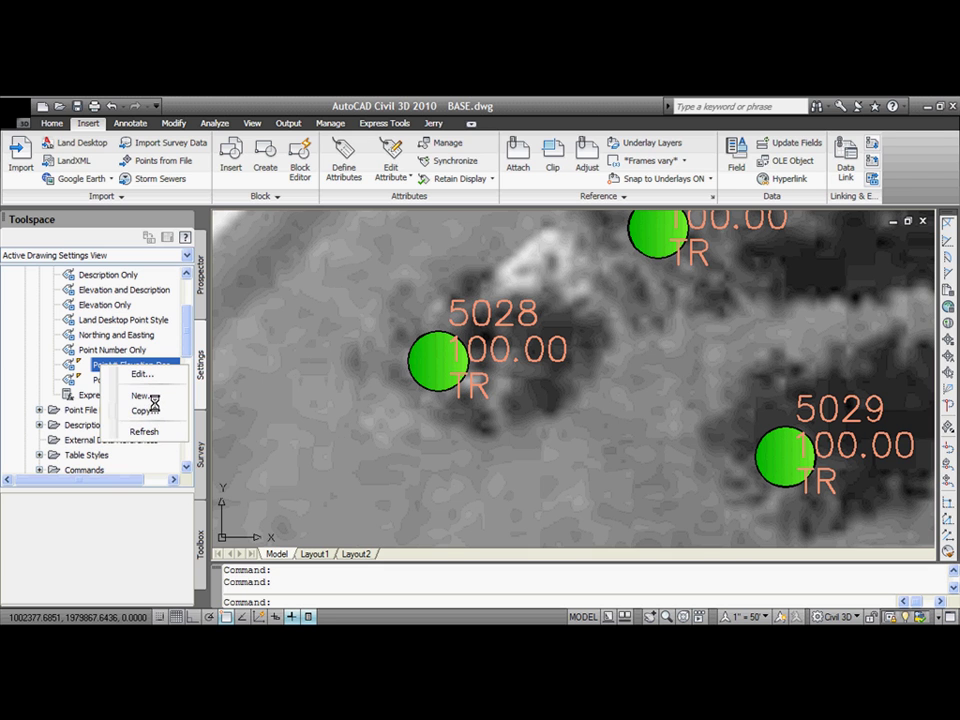
left_click_drag(362, 302, 155, 295)
type("Tree Label")
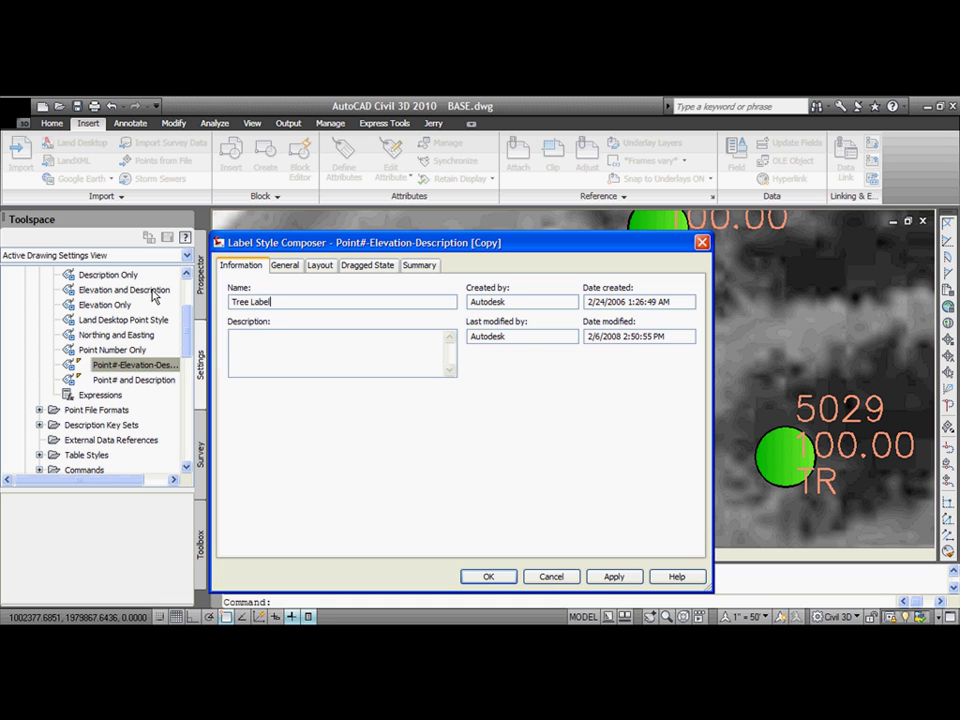
Step: Replace Tree Label's three default components with one text component named Size-Species
left_click(320, 265)
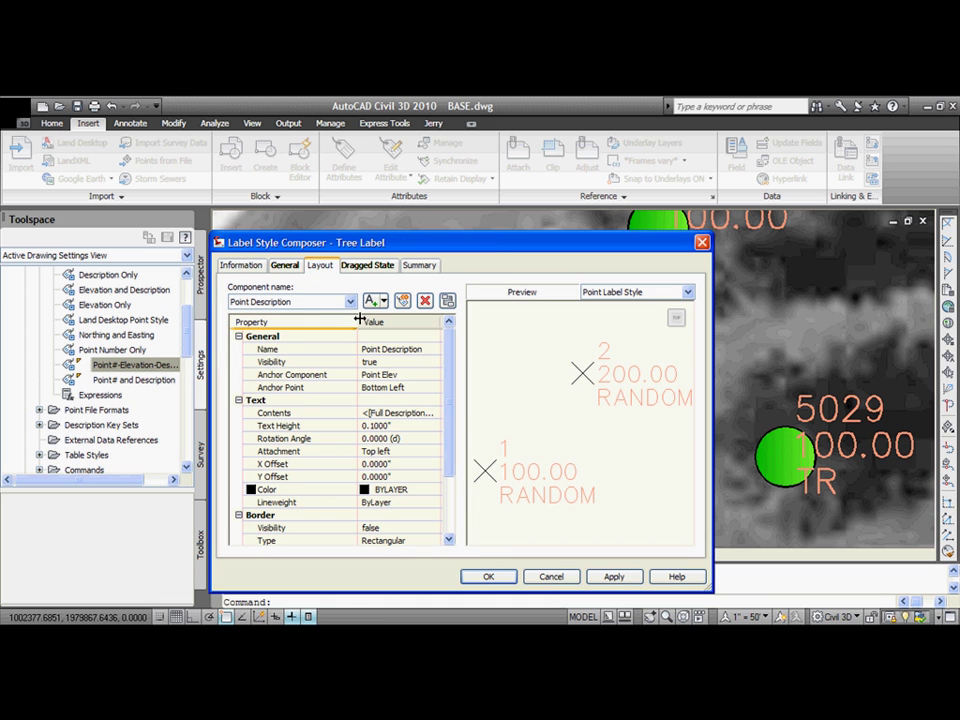
left_click(425, 301)
left_click(425, 301)
left_click(425, 301)
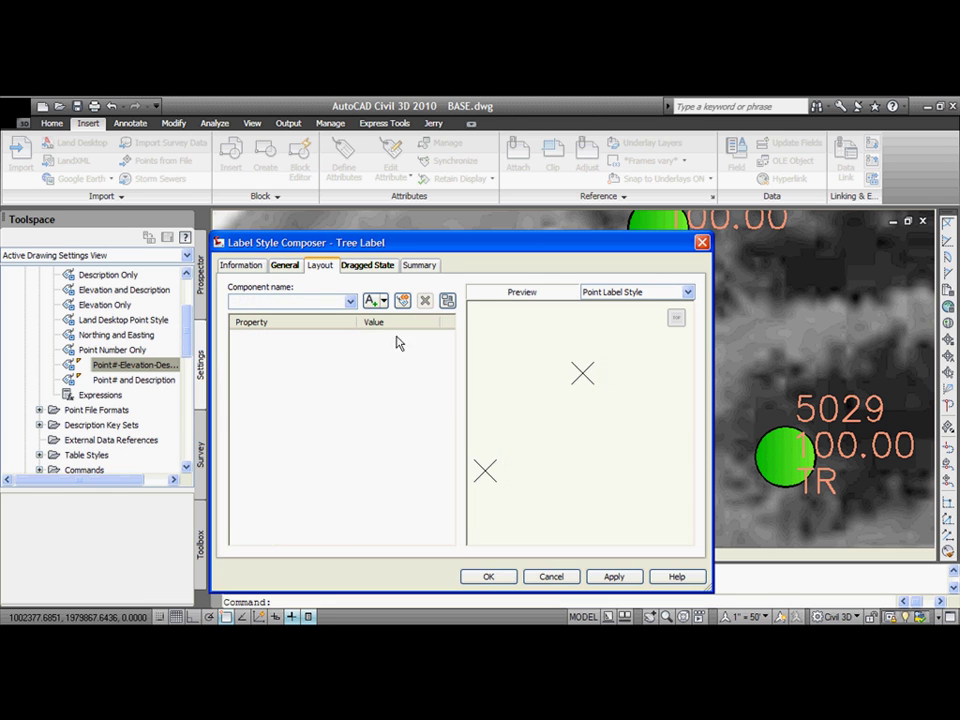
left_click(383, 301)
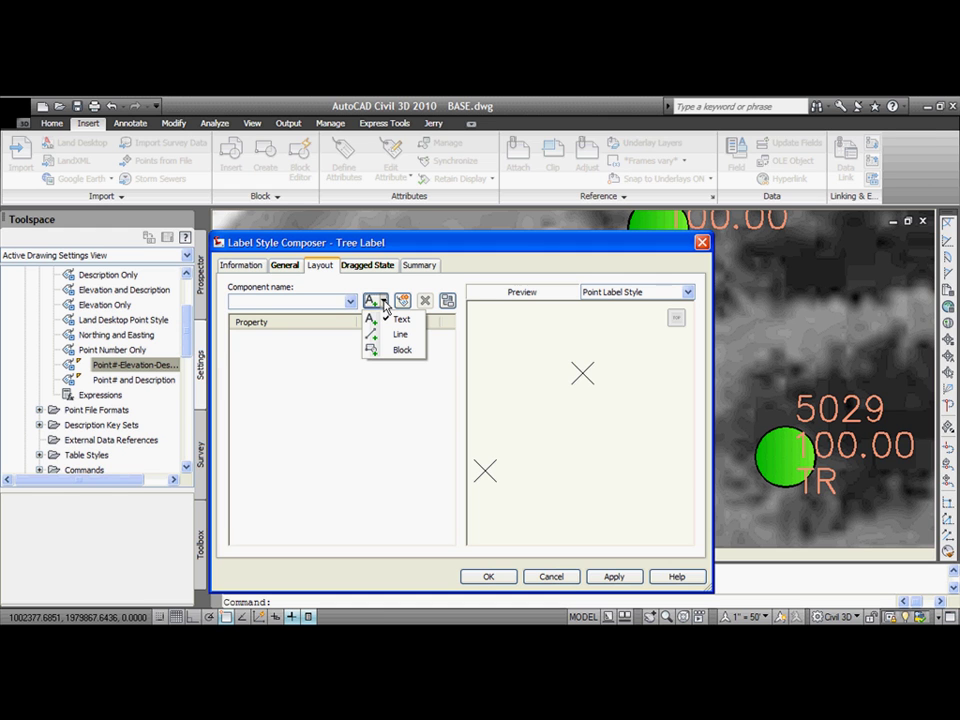
left_click(400, 319)
left_click(410, 347)
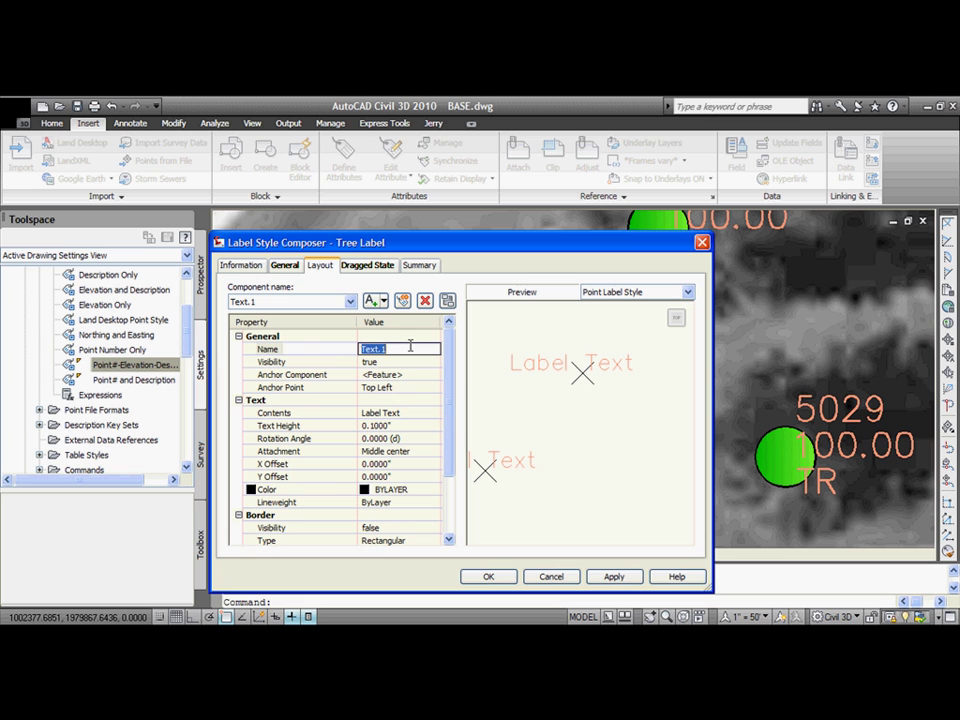
type("Size-Species")
Step: Anchor the Size-Species text at Bottom Center with Top center attachment
left_click(414, 388)
left_click(435, 387)
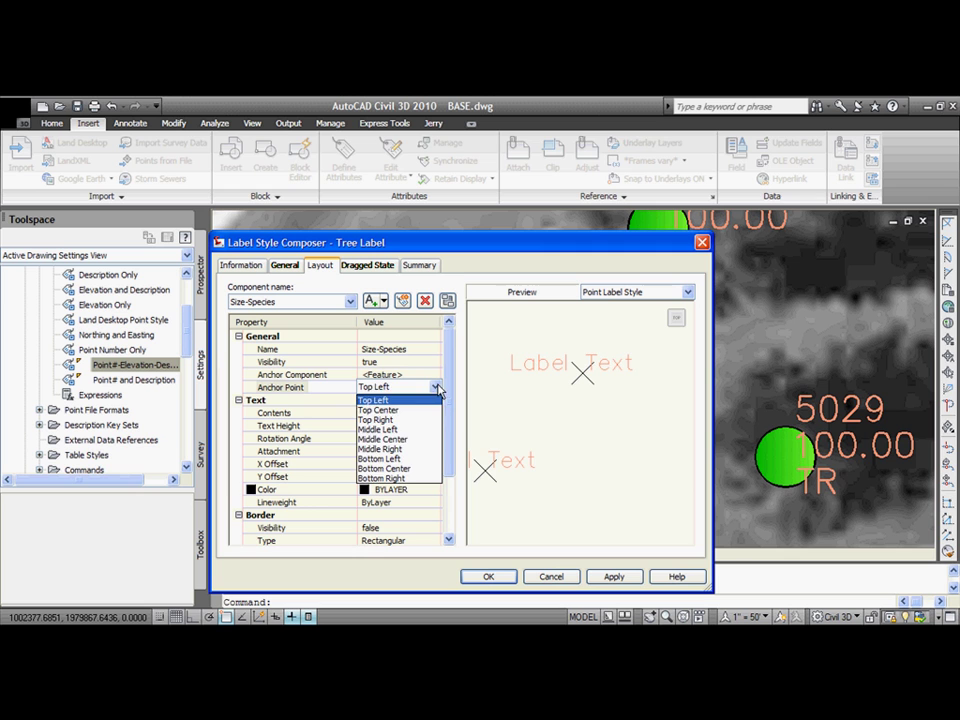
left_click(414, 469)
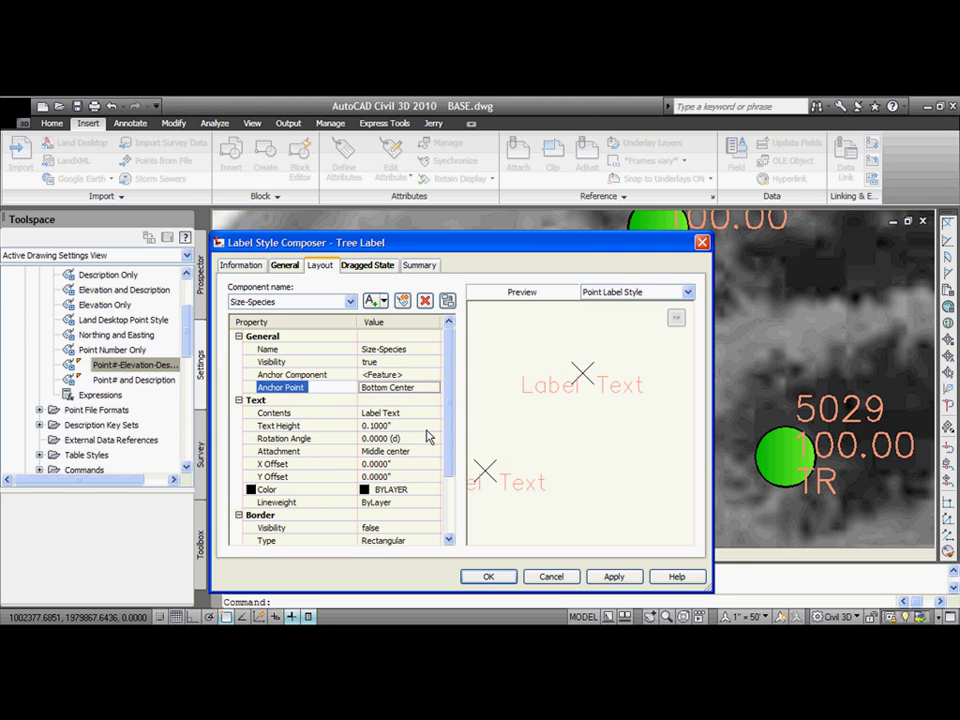
left_click(416, 452)
left_click(435, 452)
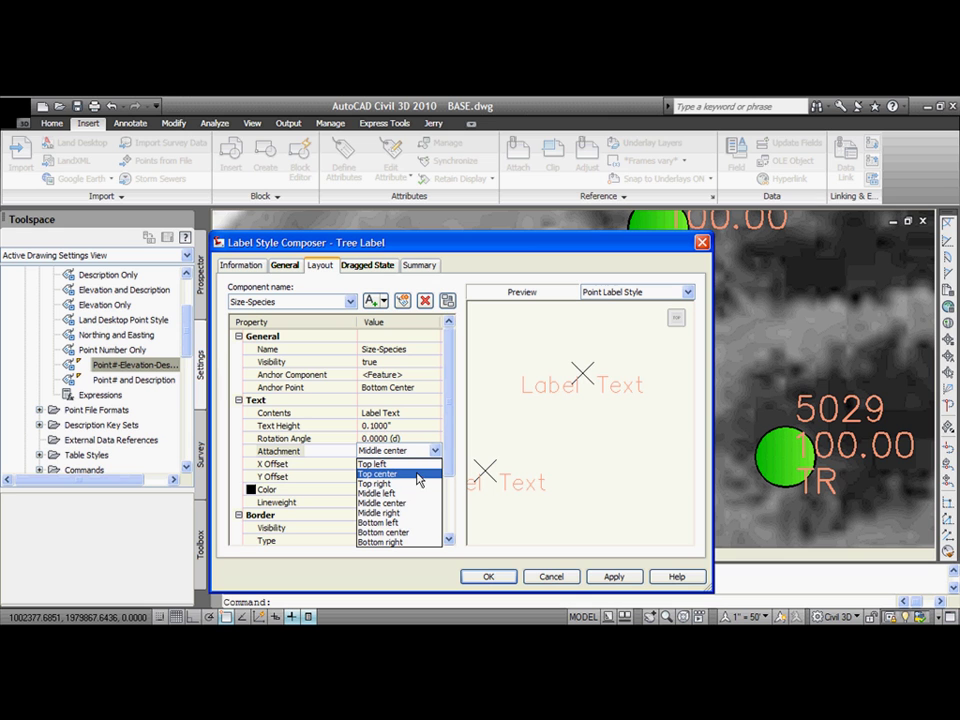
left_click(418, 474)
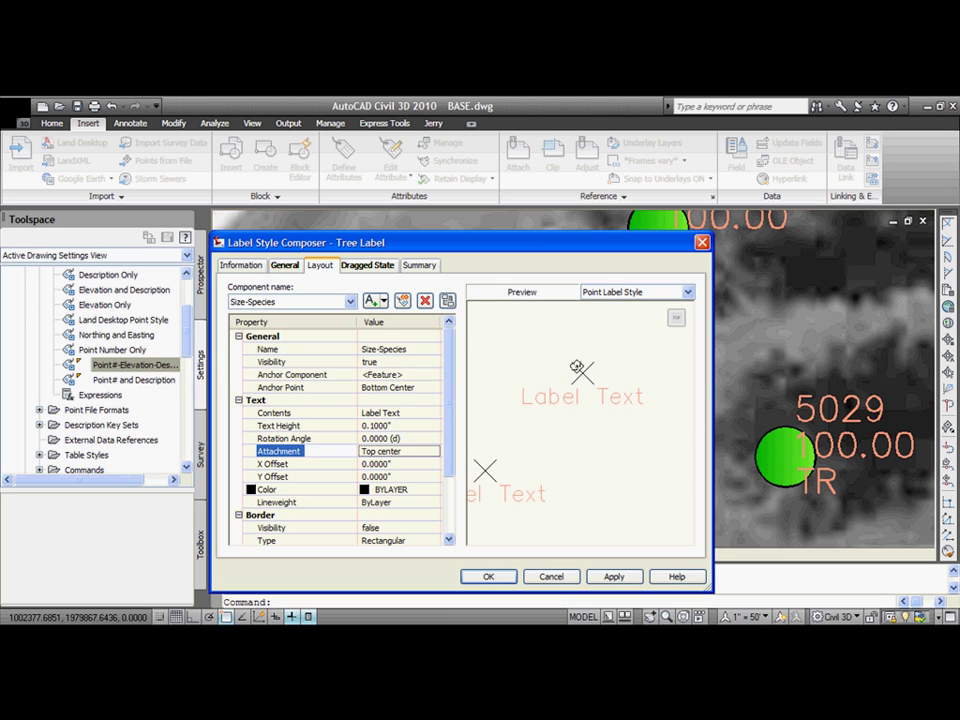
left_click(435, 413)
Step: Replace the Label Text placeholder with the TR-DBH field at whole-number precision
left_click(432, 411)
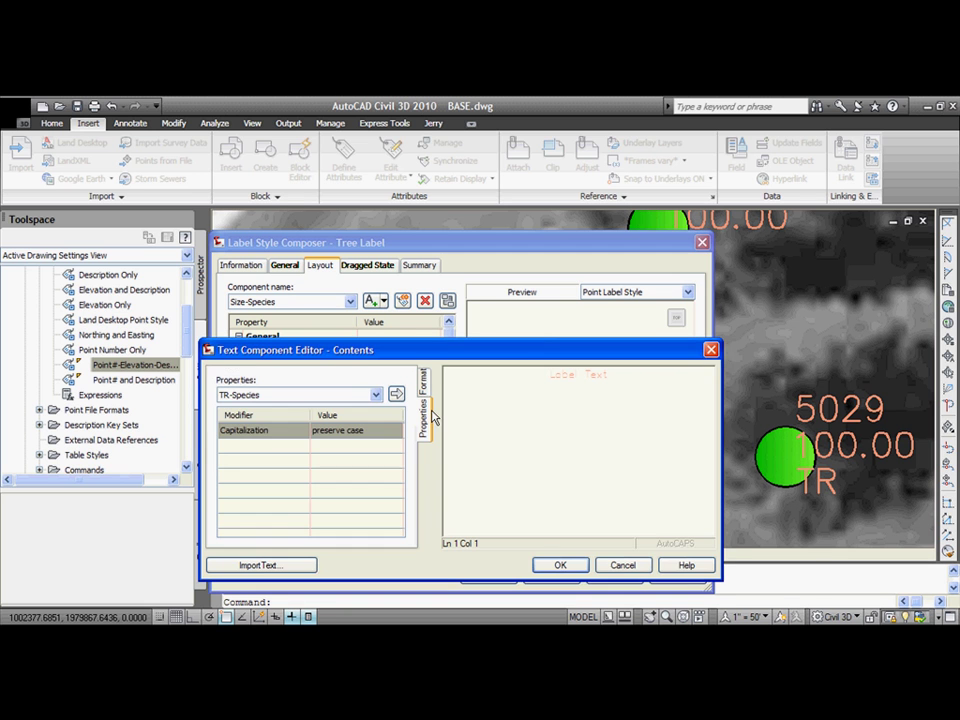
left_click_drag(457, 350, 414, 254)
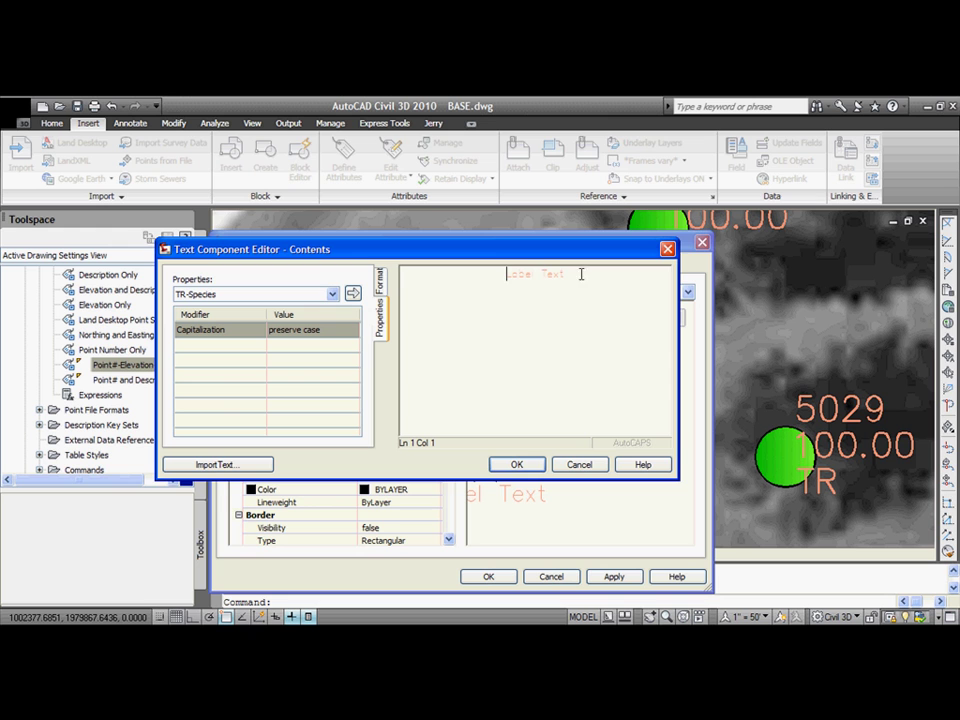
left_click_drag(508, 273, 583, 276)
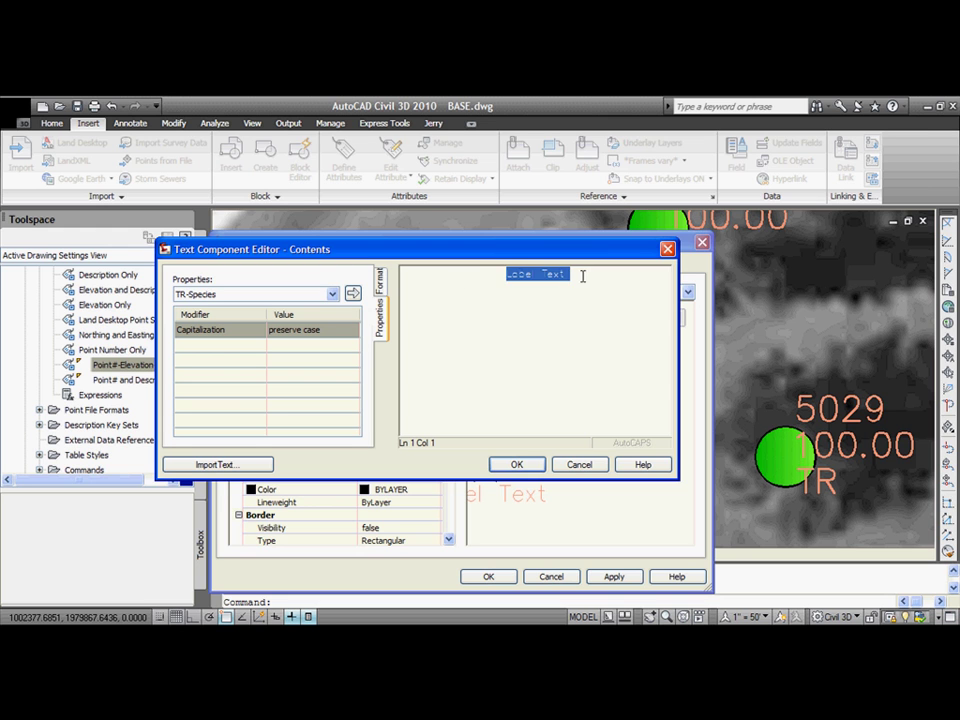
key("Delete")
left_click(333, 294)
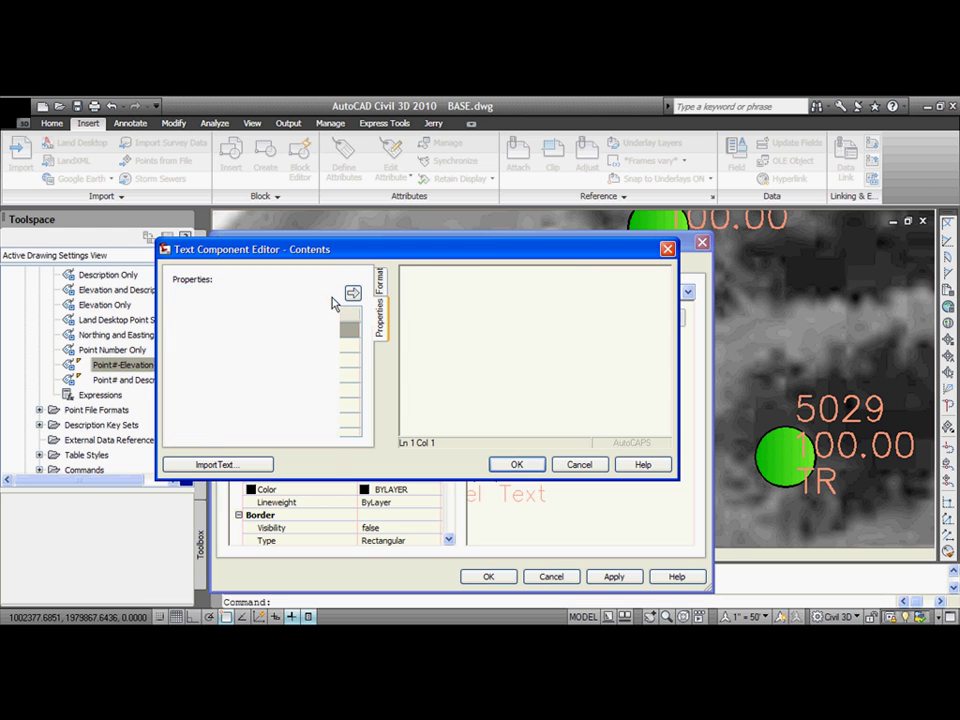
left_click(227, 318)
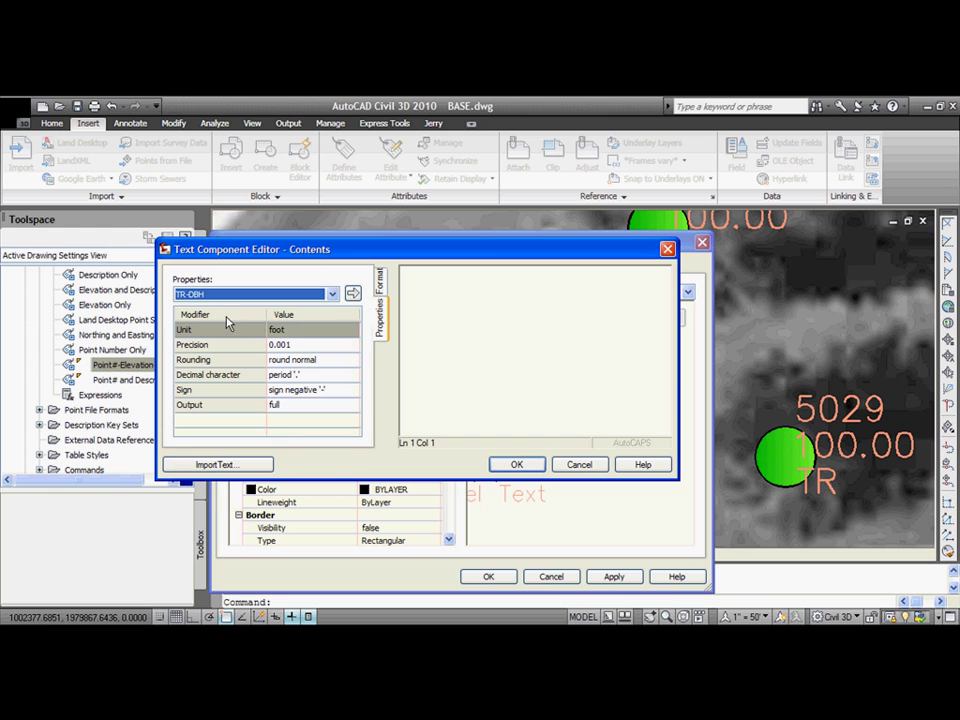
left_click(303, 342)
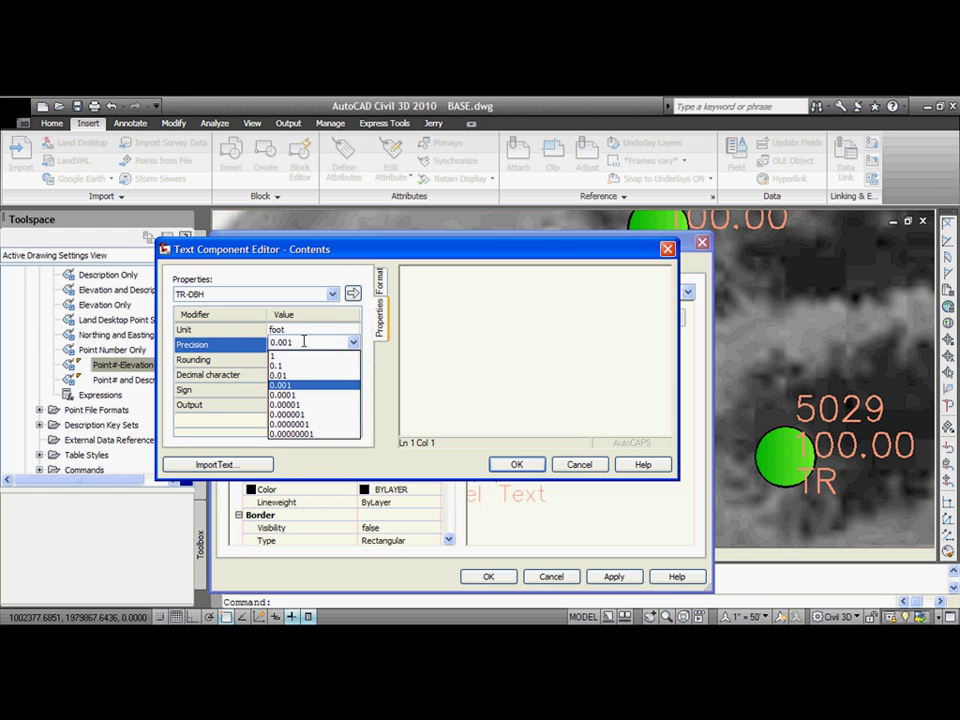
left_click(283, 355)
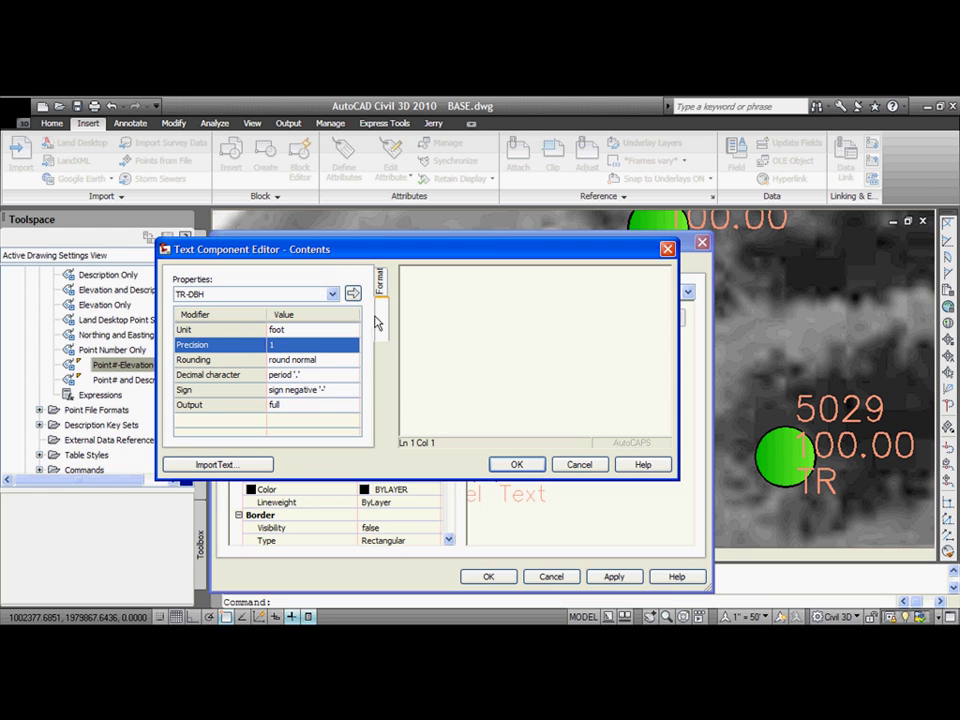
left_click(353, 293)
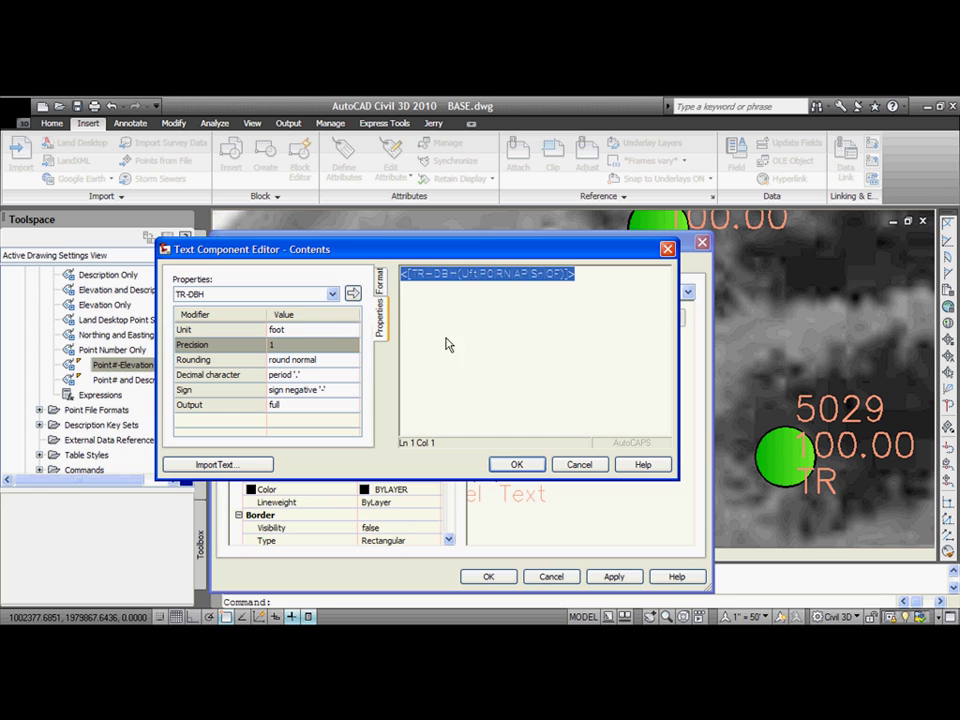
Step: Append the TR-Species field after the DBH and accept the contents, previewing 0" NA
left_click(594, 291)
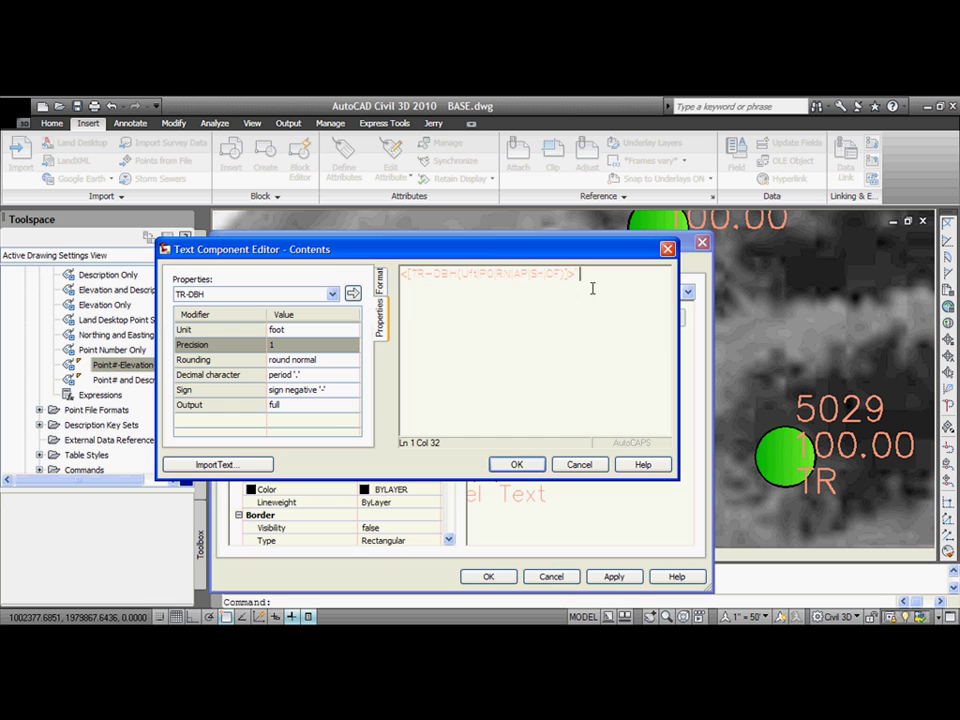
left_click(332, 294)
left_click(196, 307)
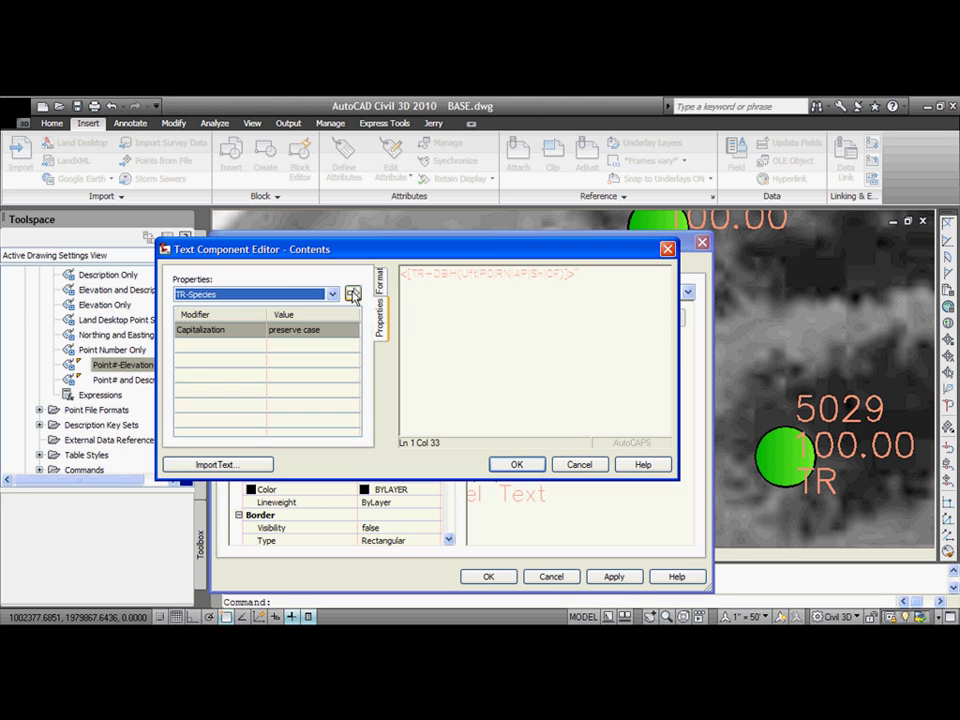
left_click(353, 293)
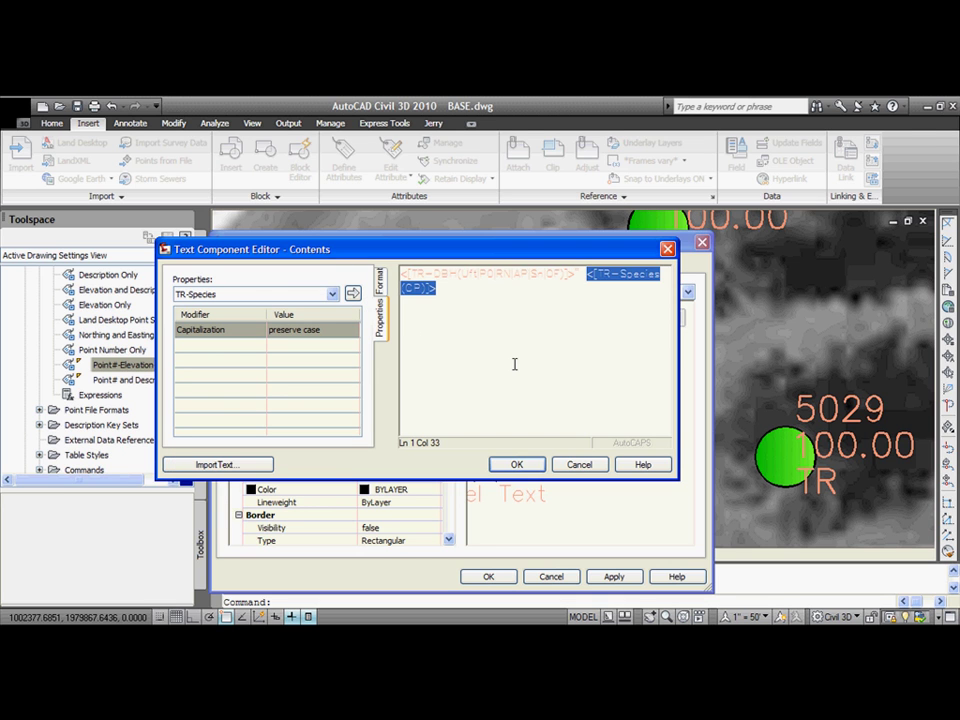
left_click(510, 464)
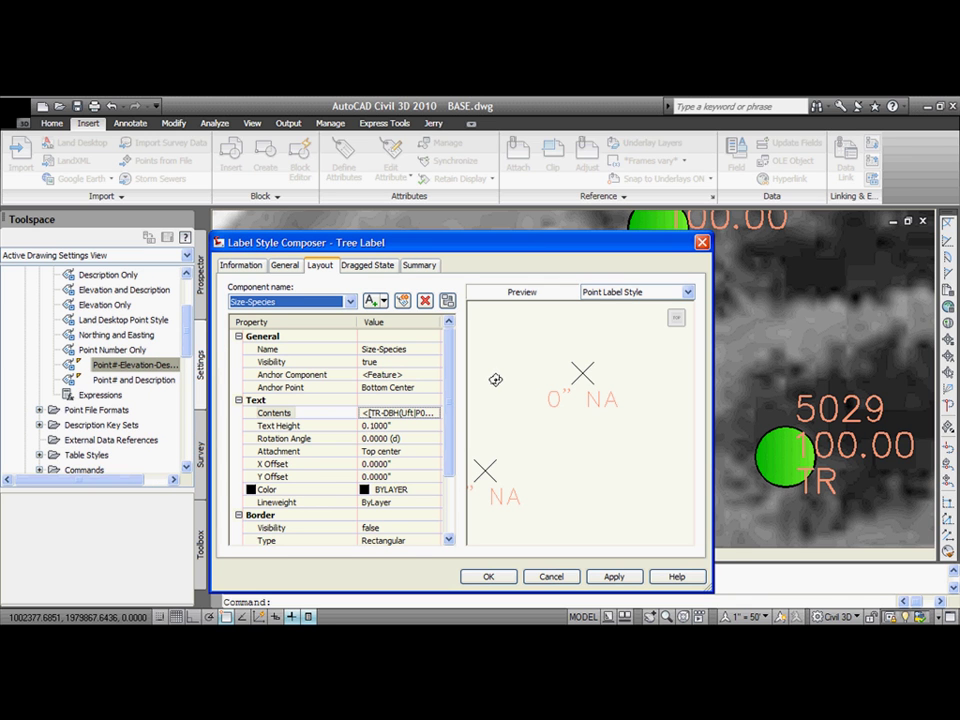
Step: Add a new text component named Condition to the Tree Label
left_click(383, 302)
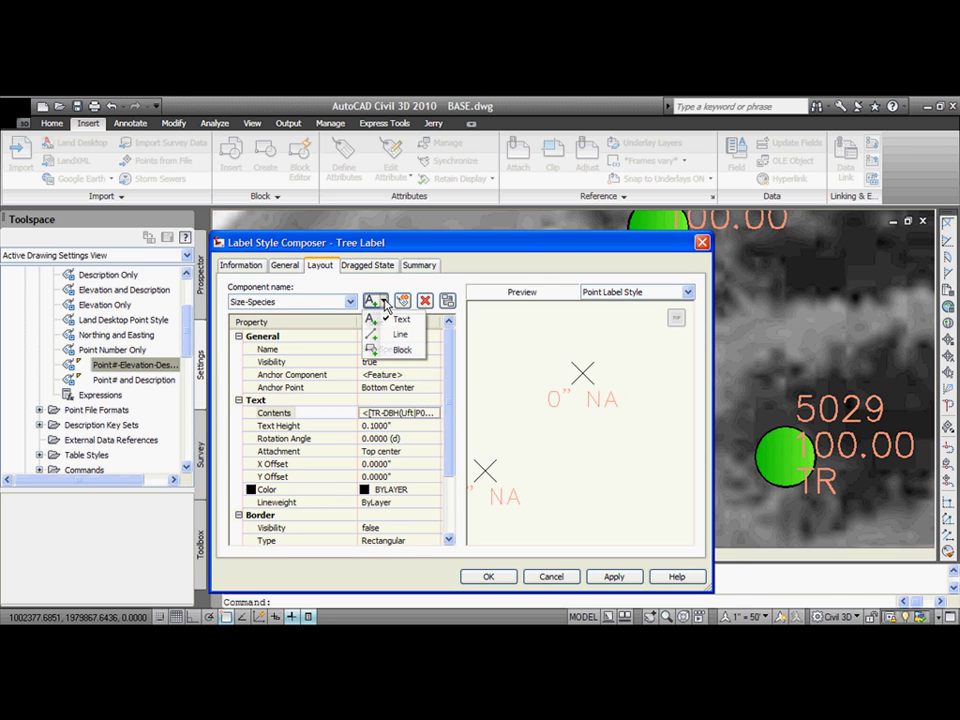
left_click(400, 318)
left_click(407, 347)
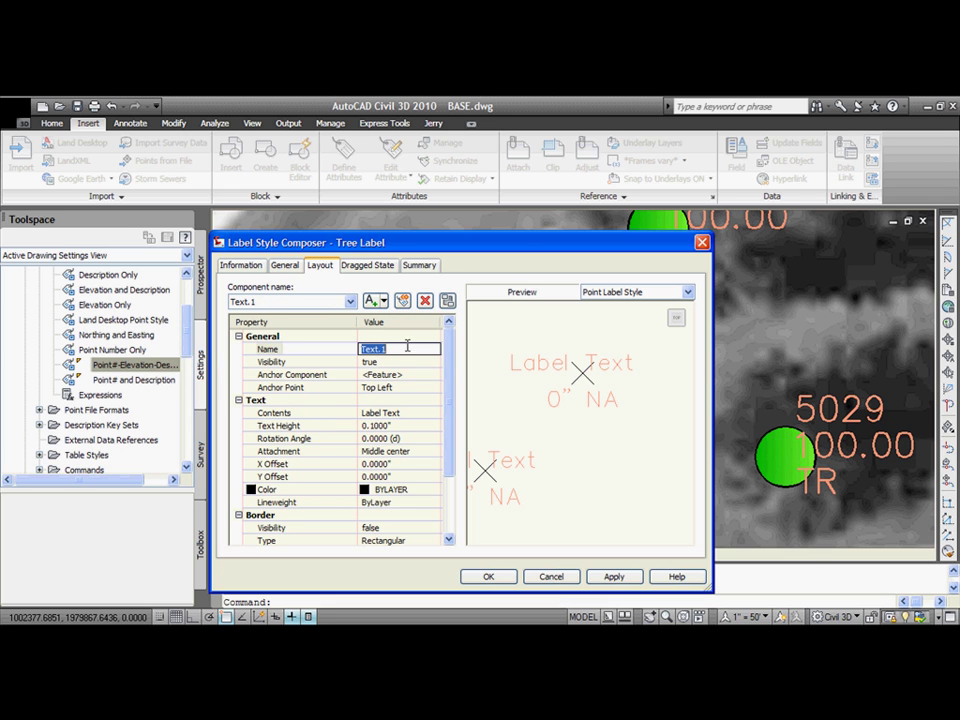
type("Condition")
Step: Anchor Condition to Size-Species at Bottom Center, attached Top center, and edit its contents
left_click(400, 375)
left_click(436, 374)
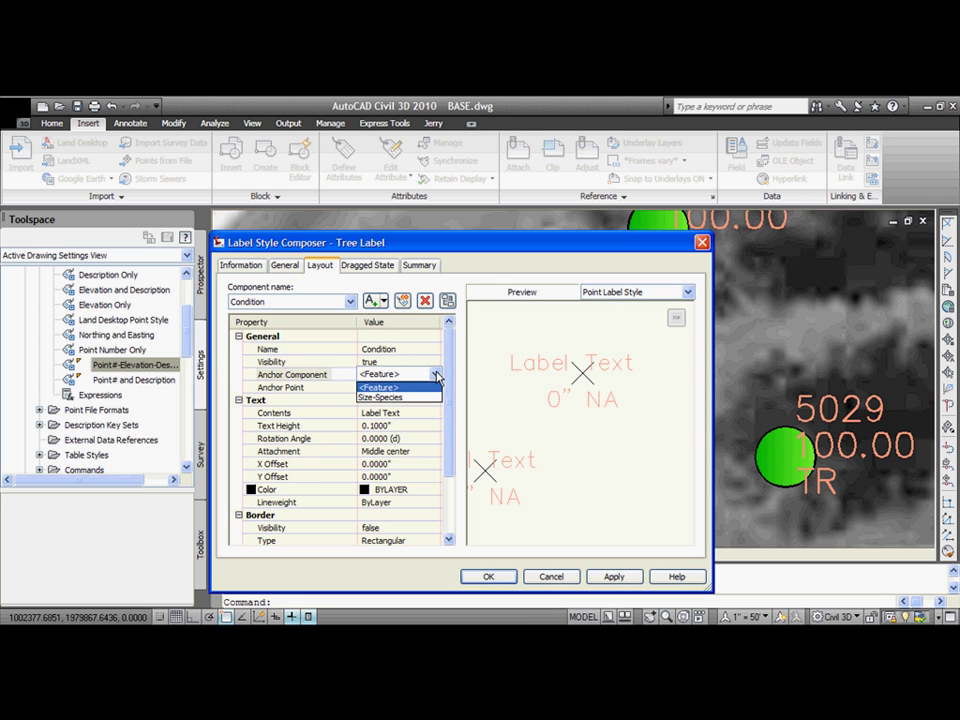
left_click(396, 398)
left_click(398, 387)
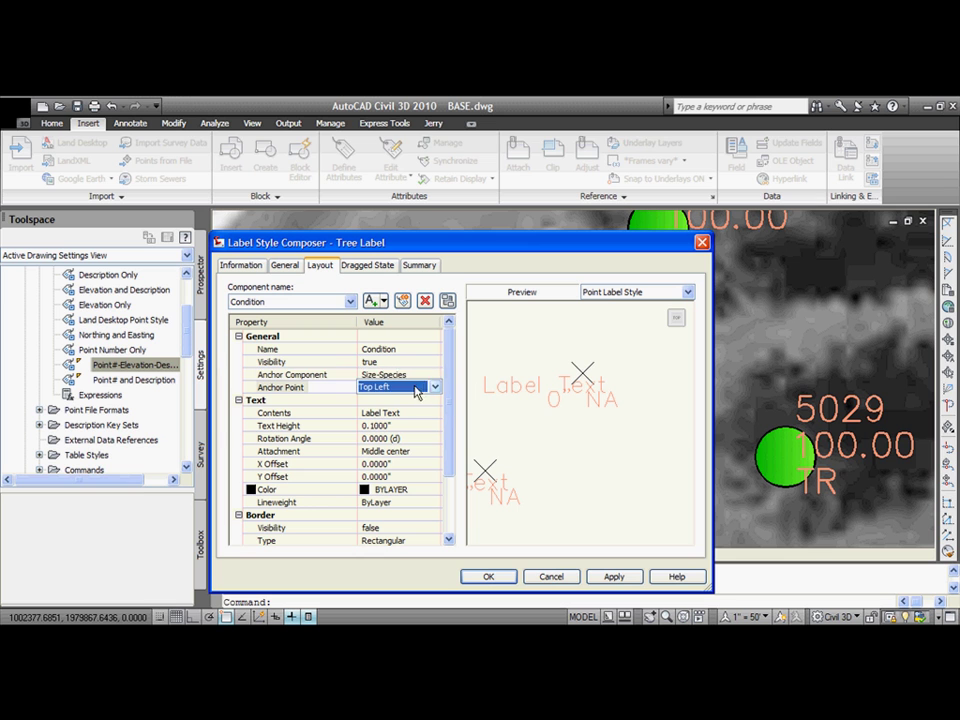
left_click(435, 387)
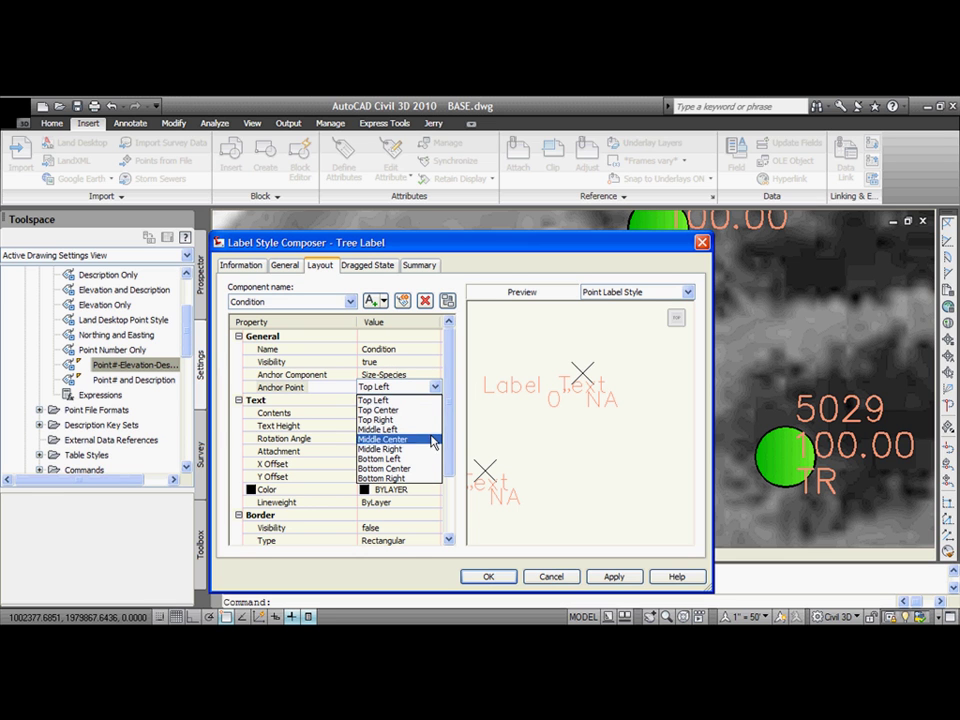
left_click(420, 468)
left_click(422, 451)
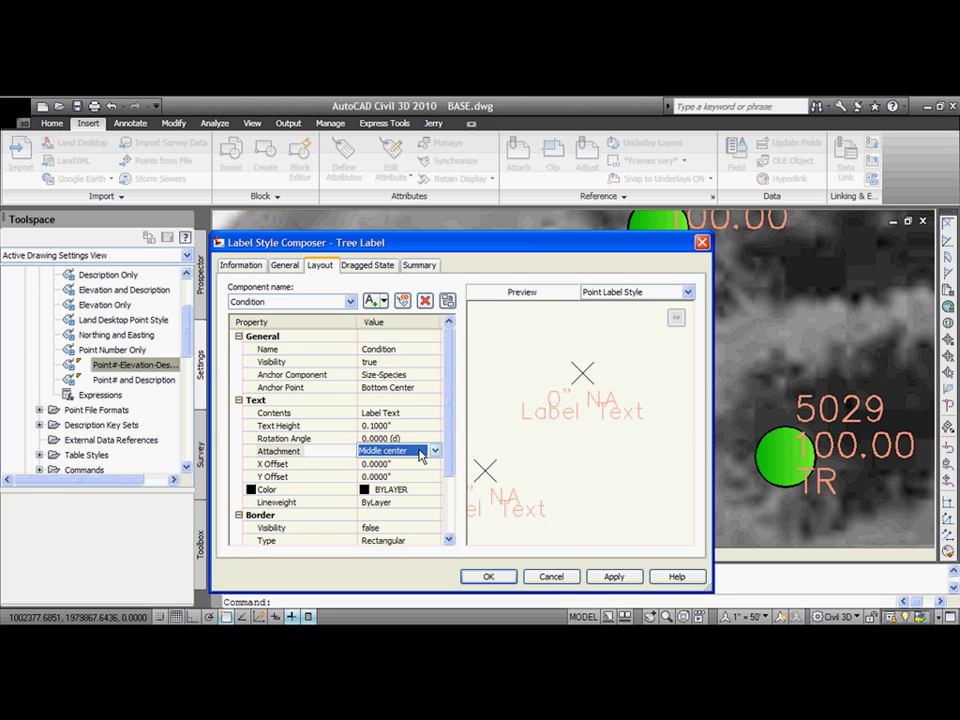
left_click(435, 451)
left_click(420, 474)
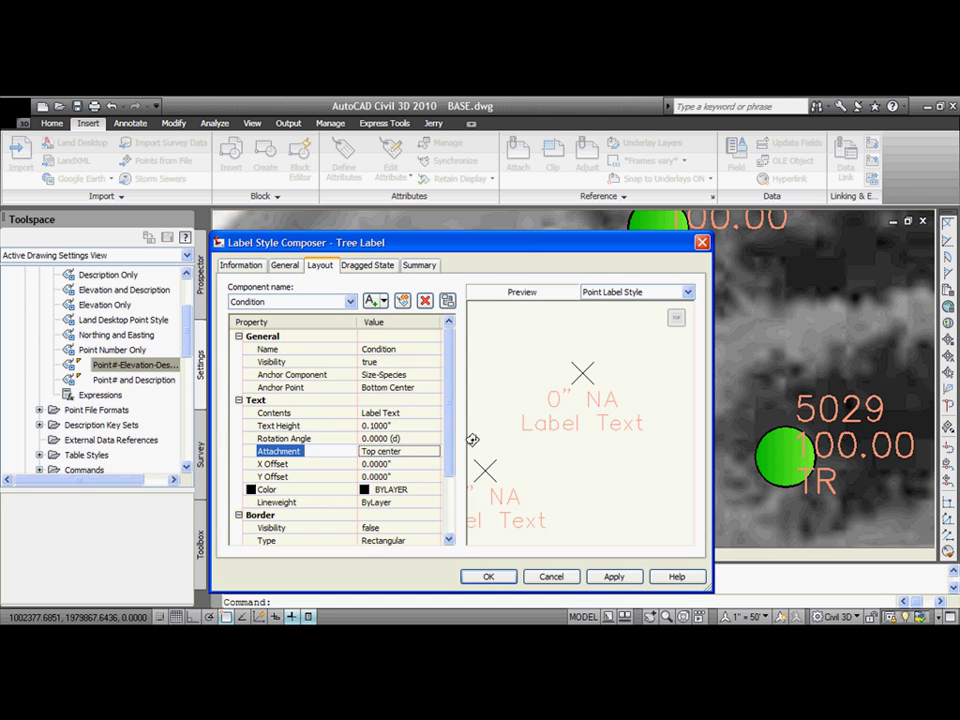
left_click(430, 412)
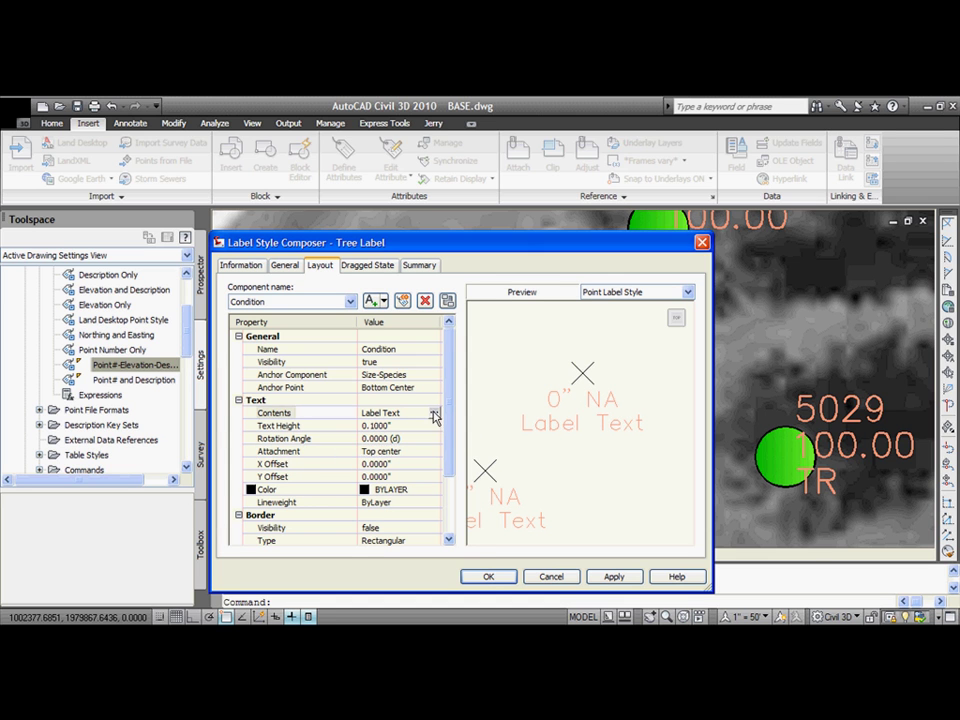
left_click(439, 412)
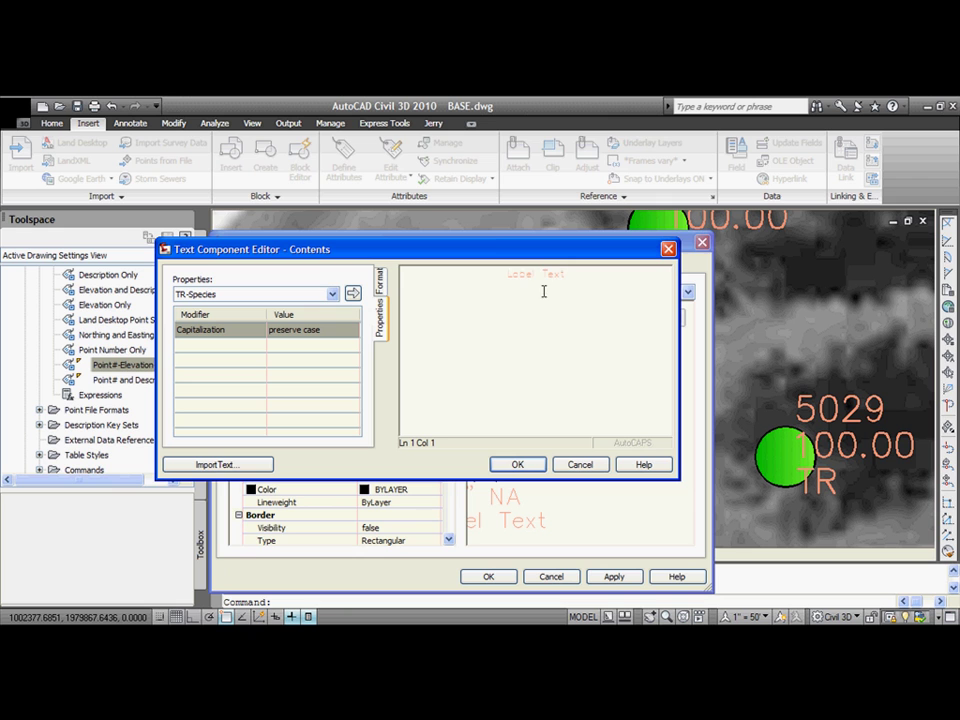
Step: Replace the placeholder Label Text with the TR-Condition point property
left_click_drag(565, 273, 505, 274)
key("Delete")
left_click(332, 294)
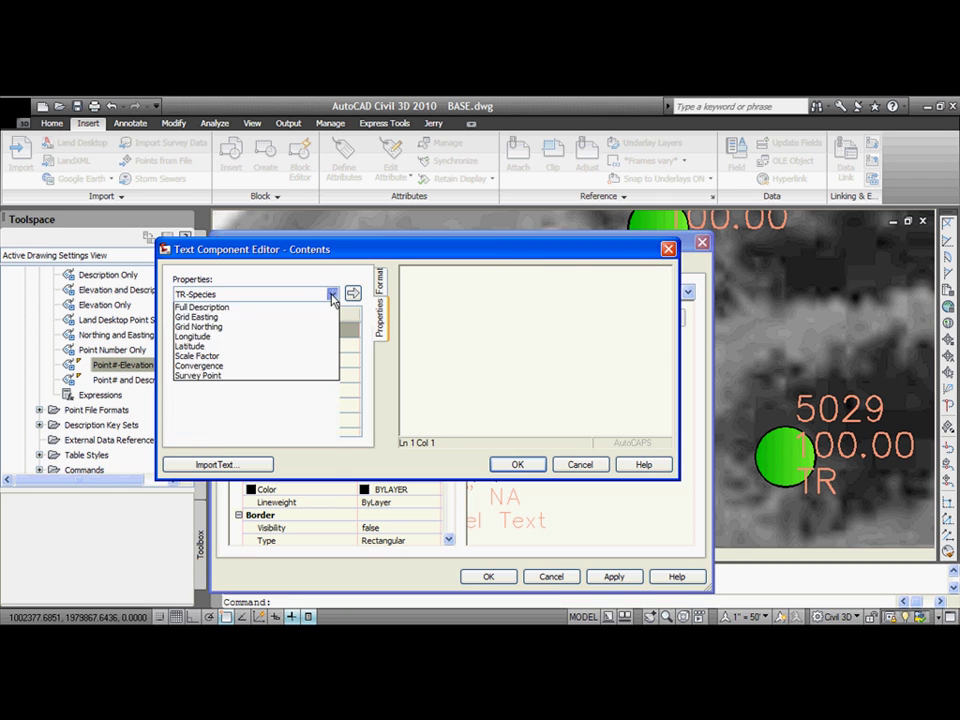
left_click(251, 327)
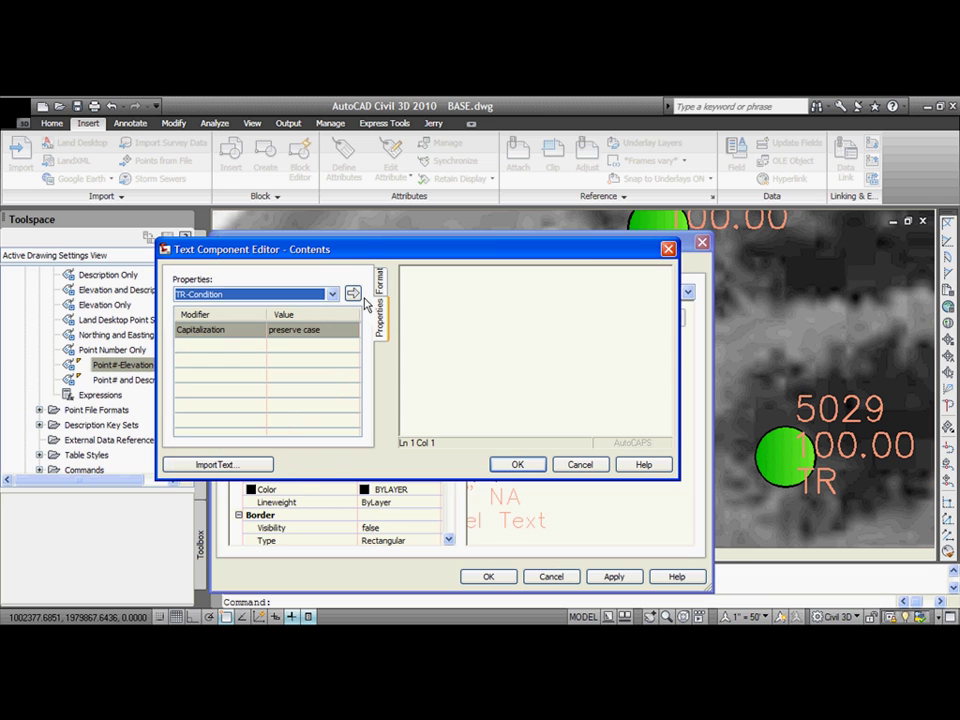
left_click(353, 293)
left_click(514, 465)
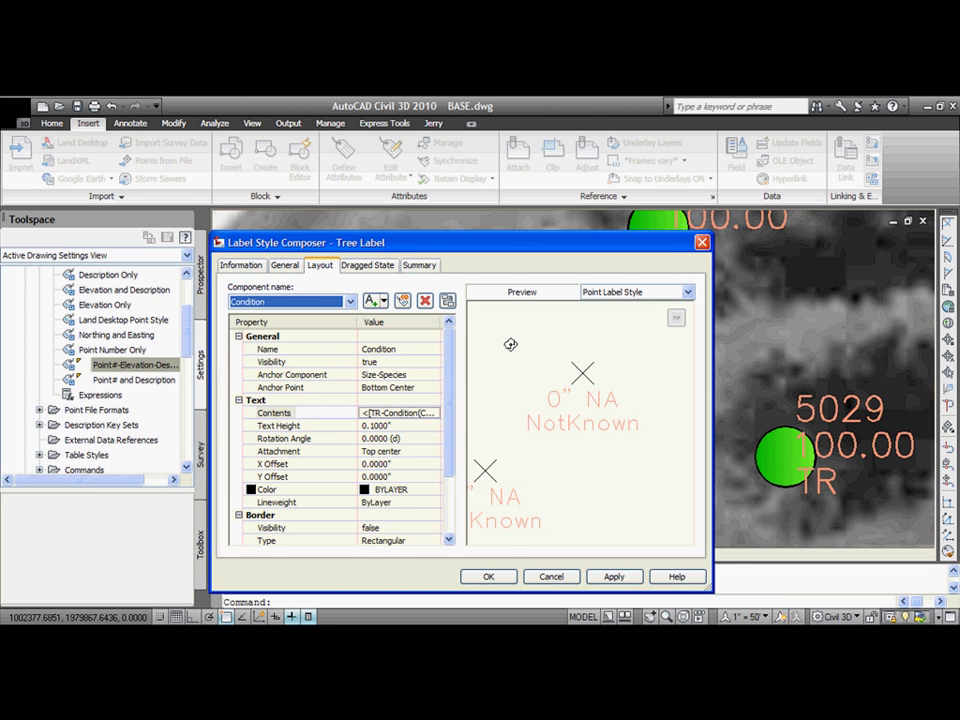
Step: Save the Tree Label style and regenerate the drawing with R
left_click(488, 576)
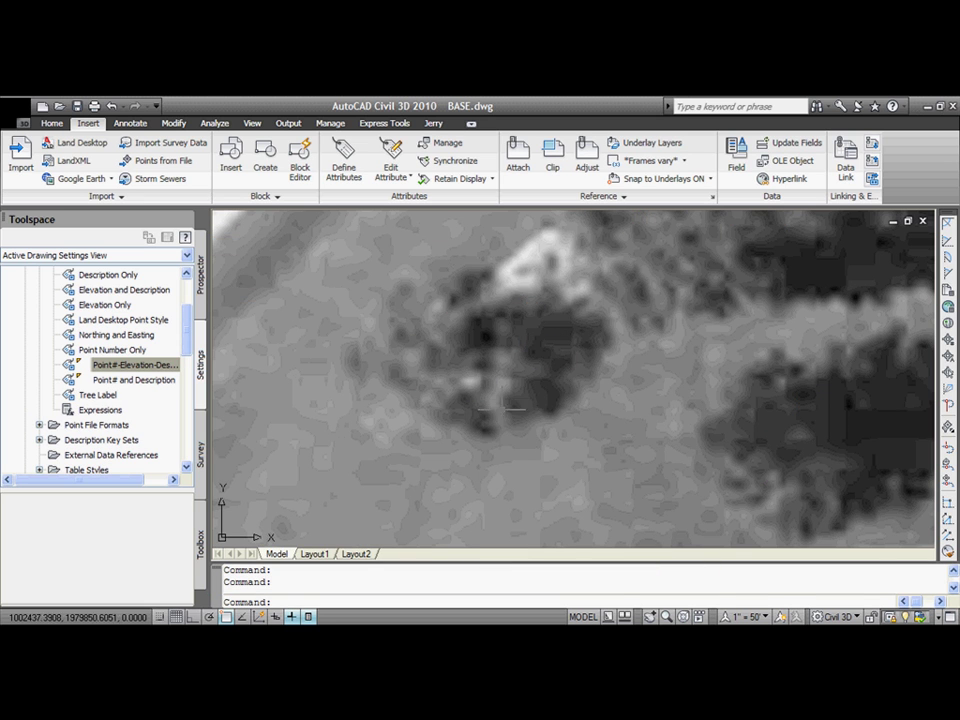
type("r")
key("Return")
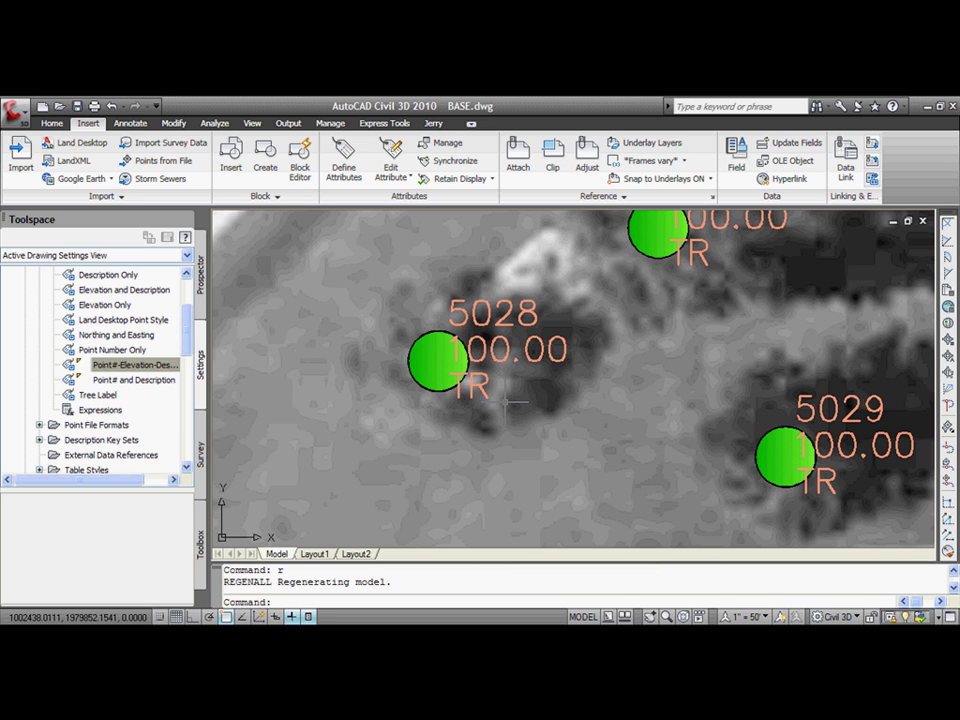
scroll(190, 275, "up", 2)
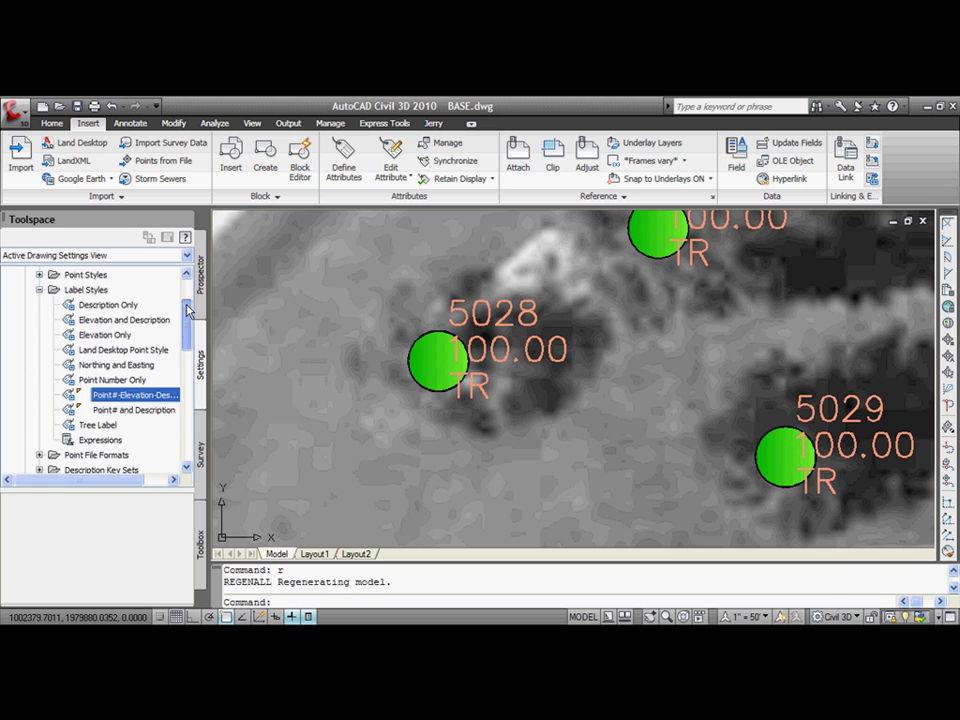
Step: Give the Trees point group the Tree Label point label style, with the Point Label Style override checked
left_click(203, 278)
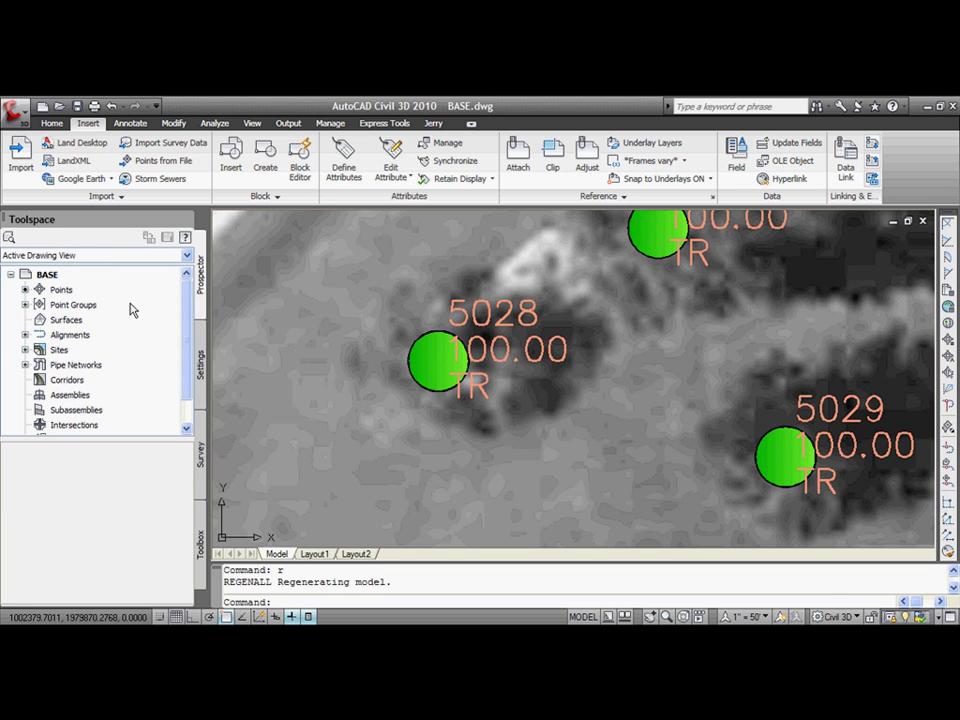
left_click(25, 304)
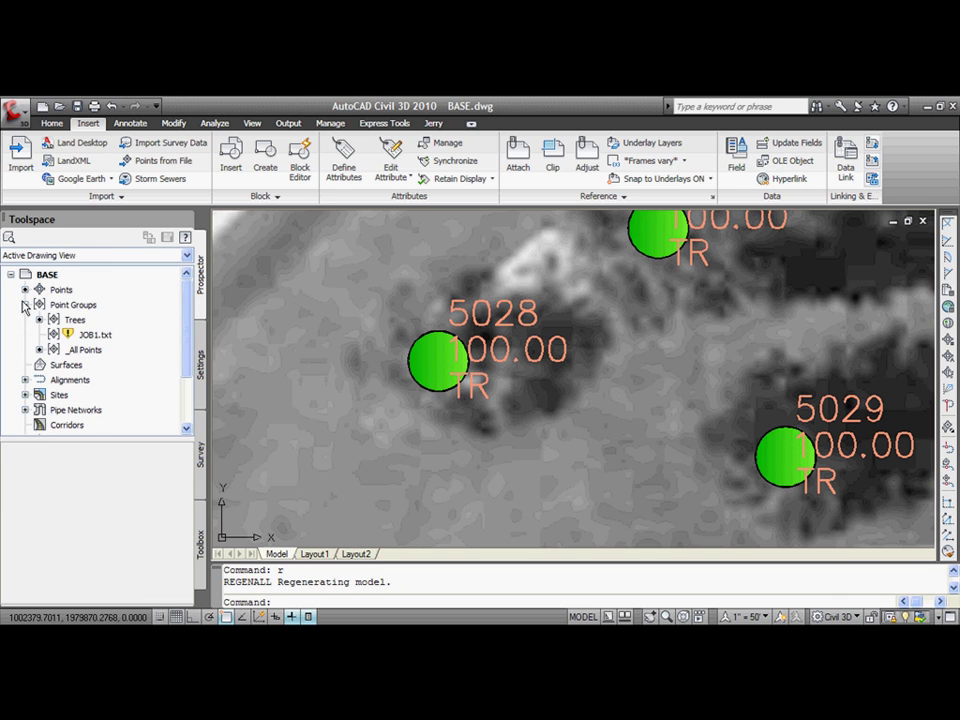
left_click(70, 322)
right_click(79, 322)
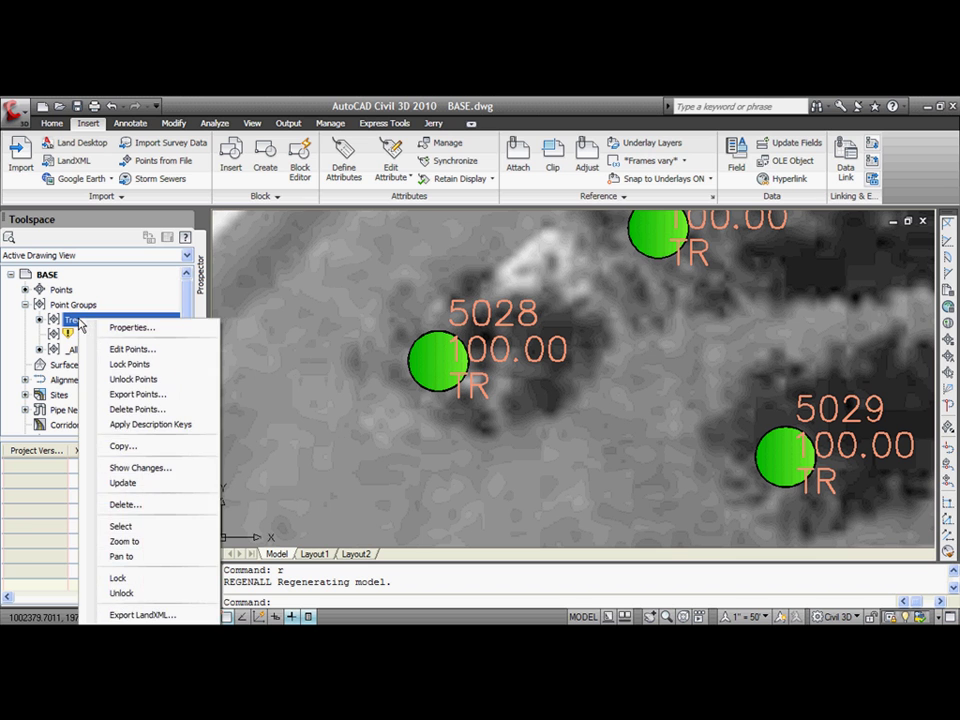
left_click(131, 327)
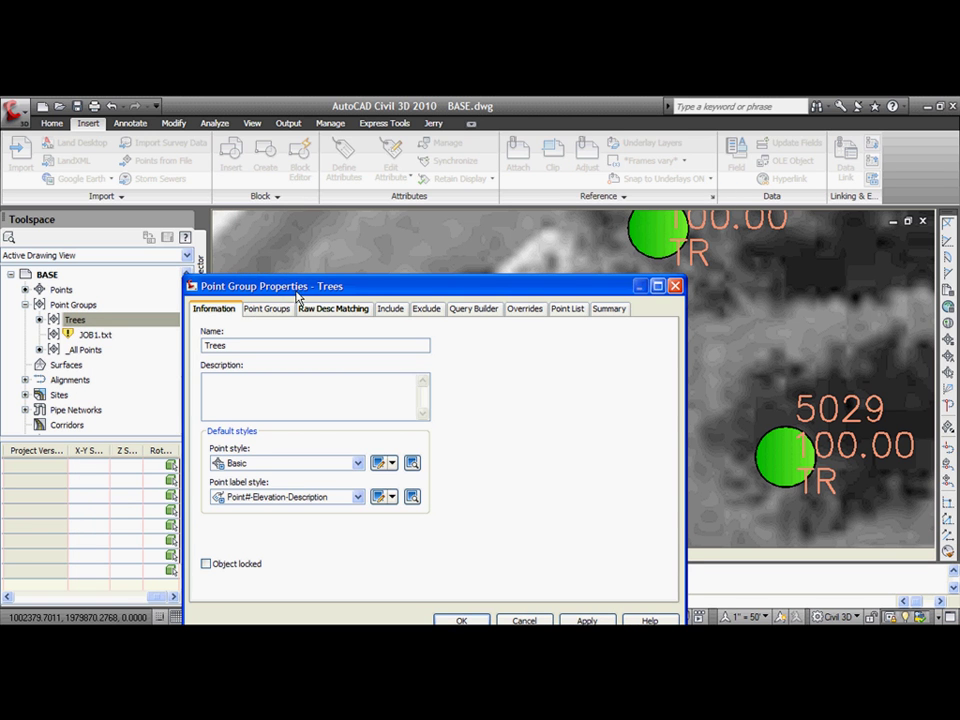
left_click_drag(298, 290, 237, 200)
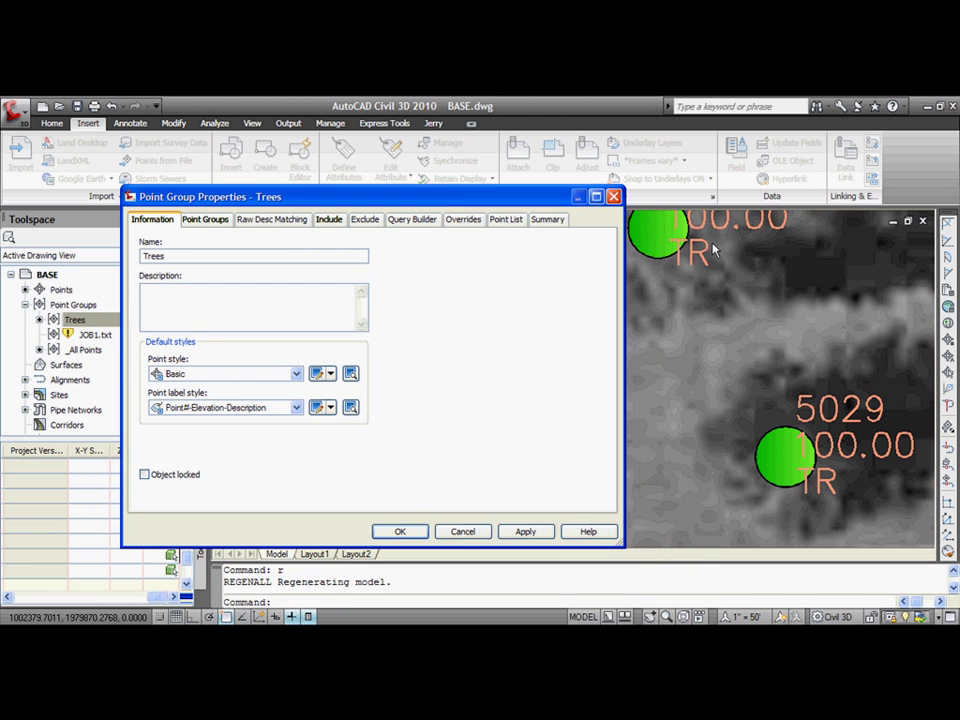
left_click(297, 408)
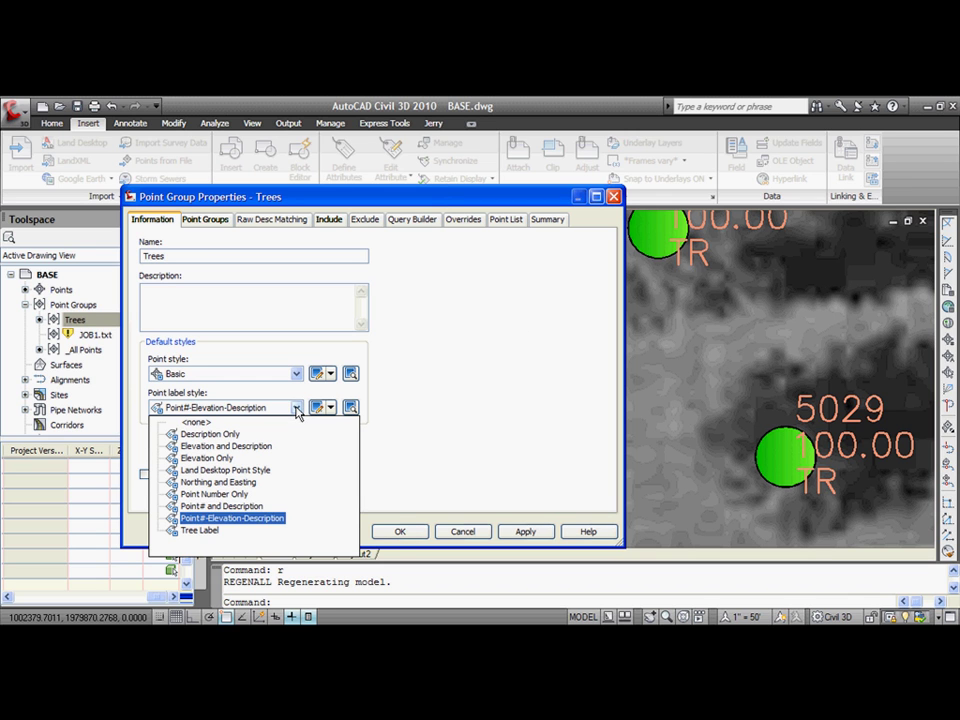
left_click(206, 531)
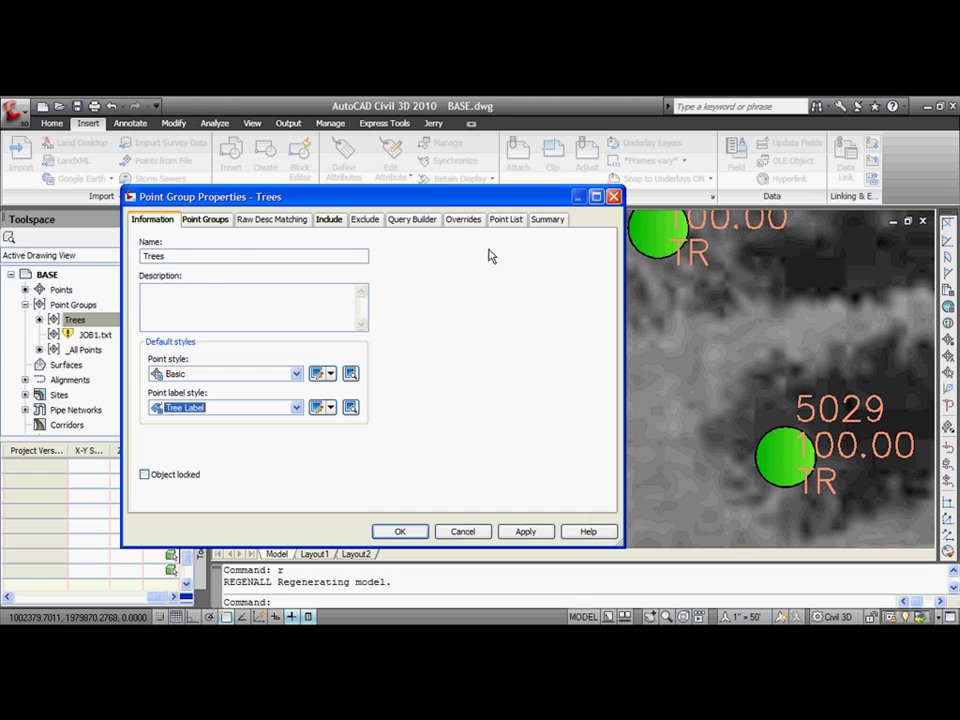
left_click(464, 219)
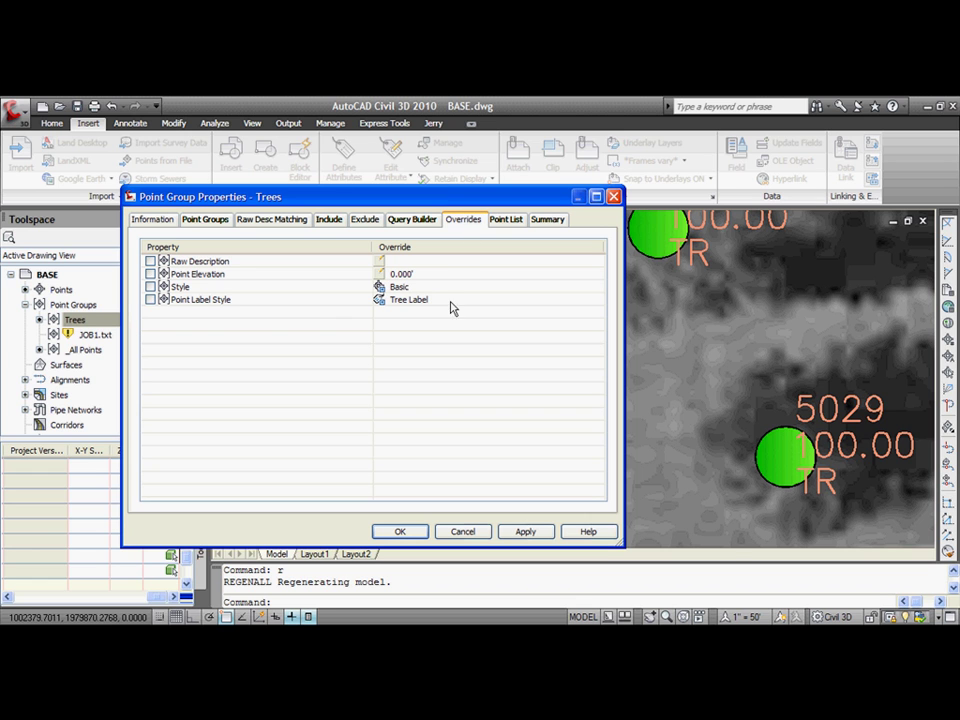
left_click(150, 300)
left_click(400, 531)
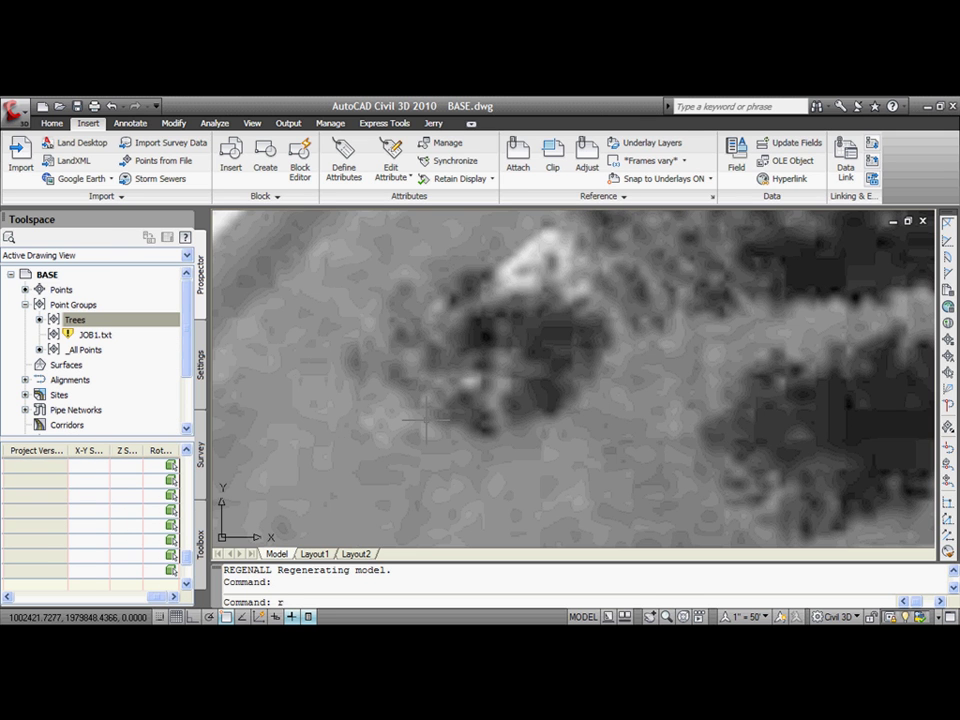
Step: Run REGENALL and pan across the park to review labels like 20" PINE GOOD
key("Return")
scroll(437, 362, "down", 2)
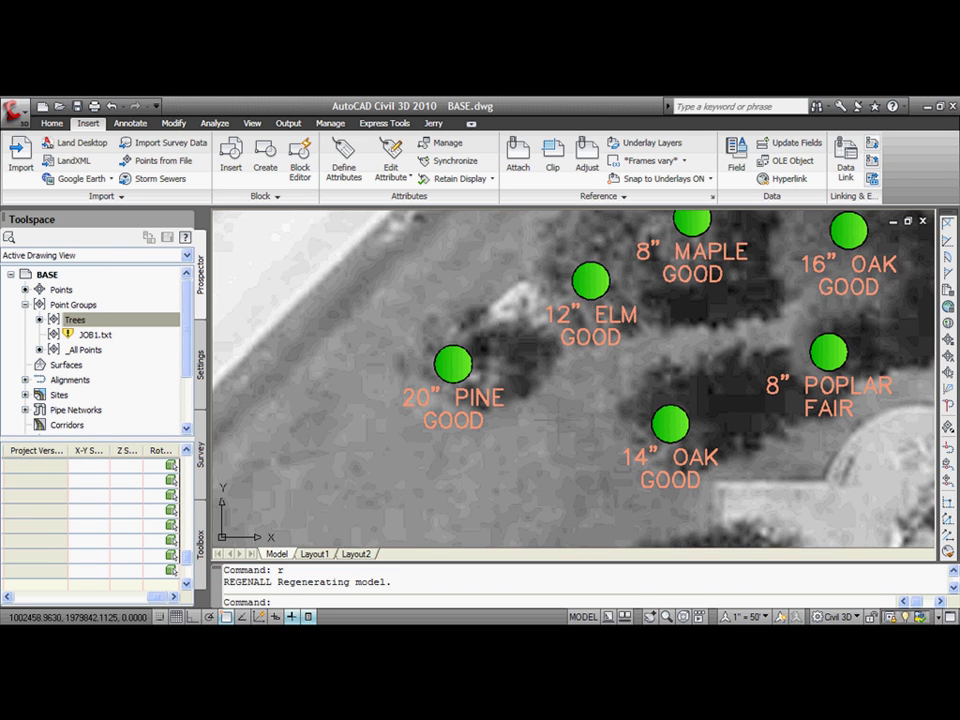
mouse_move(732, 392)
middle_mouse_down()
mouse_move(609, 327)
mouse_move(451, 490)
mouse_move(635, 374)
mouse_move(667, 371)
middle_mouse_up()
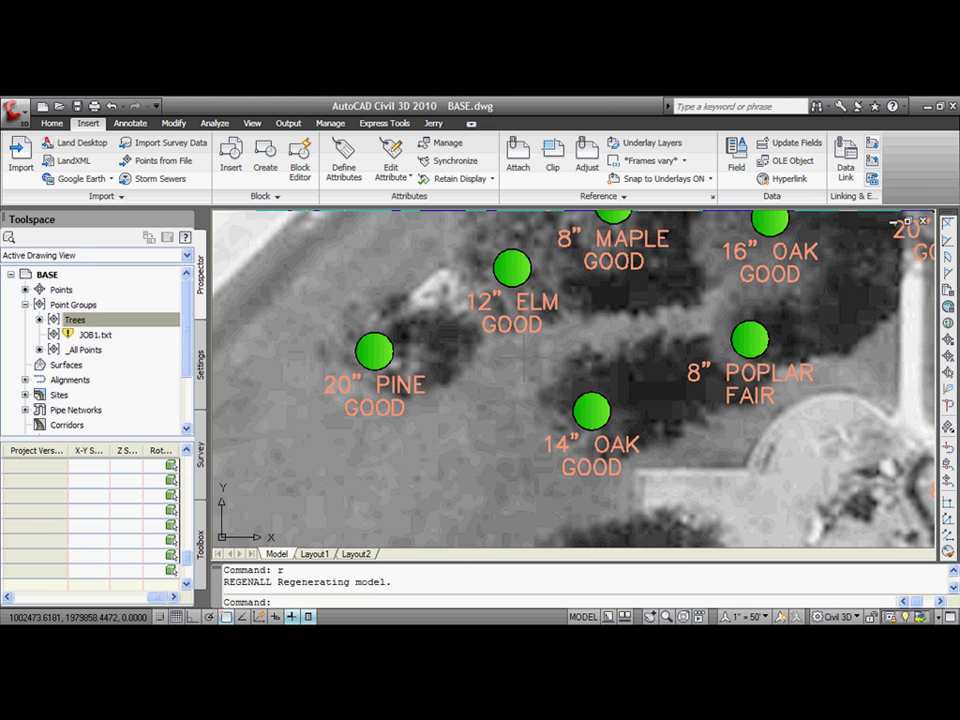
scroll(524, 359, "down", 2)
scroll(524, 359, "down", 2)
middle_click_drag(523, 380, 474, 354)
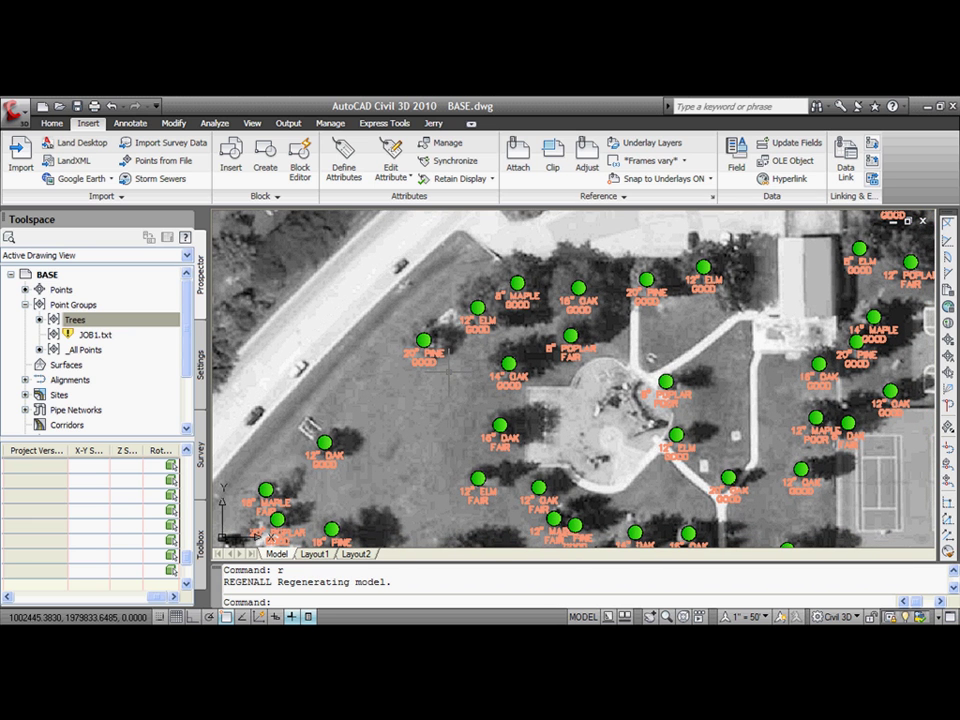
scroll(448, 363, "up", 4)
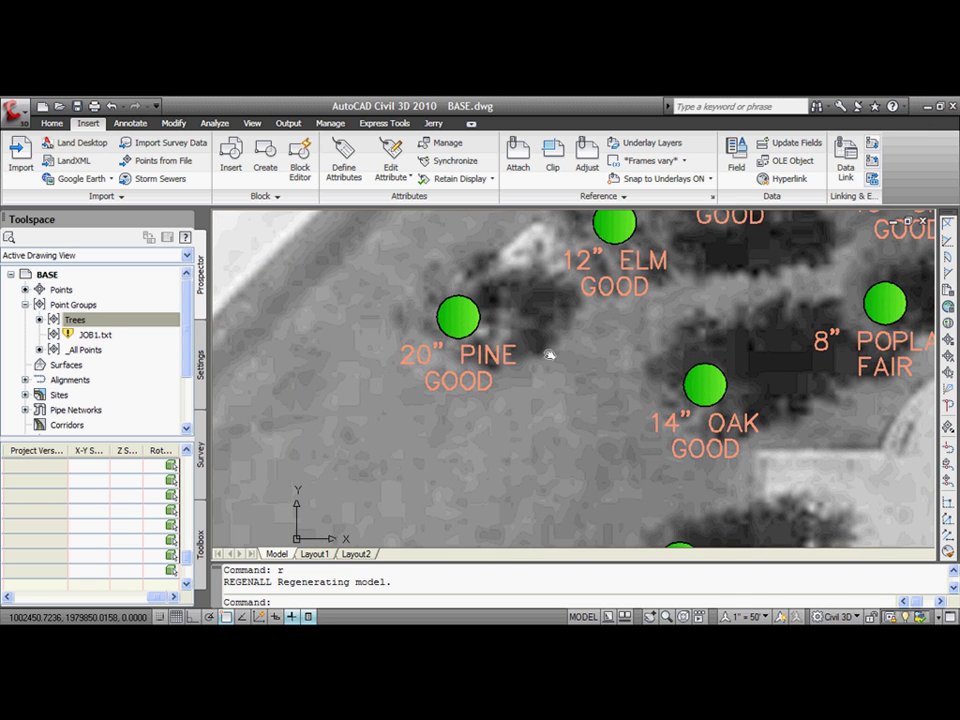
middle_click_drag(549, 355, 576, 368)
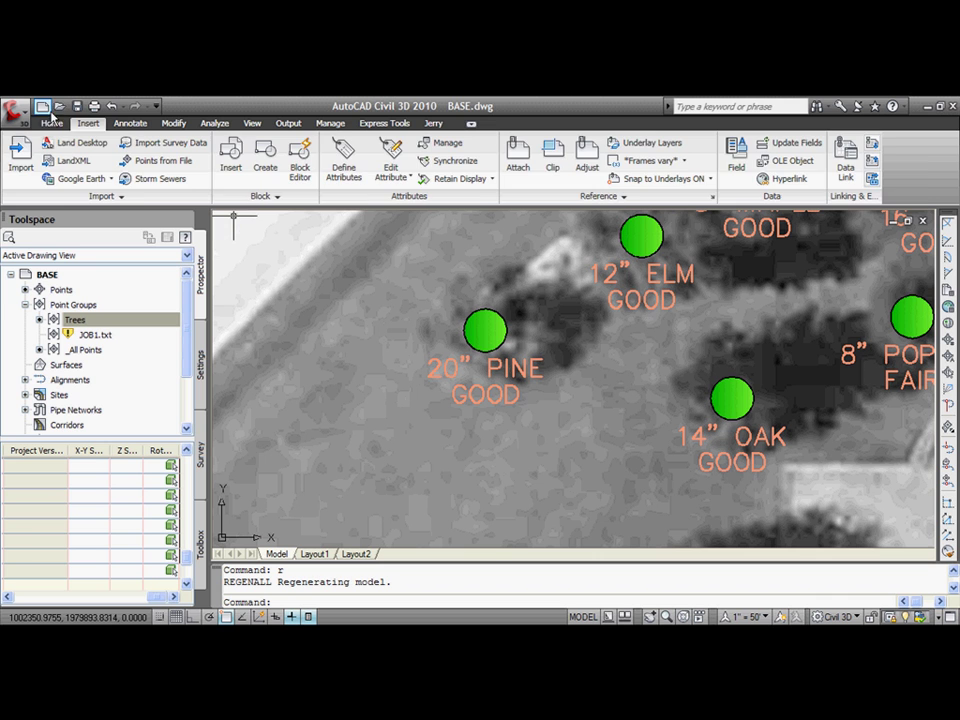
Step: Start Quick Select from the Properties palette, searching the entire drawing for Cogo Point objects
left_click(50, 123)
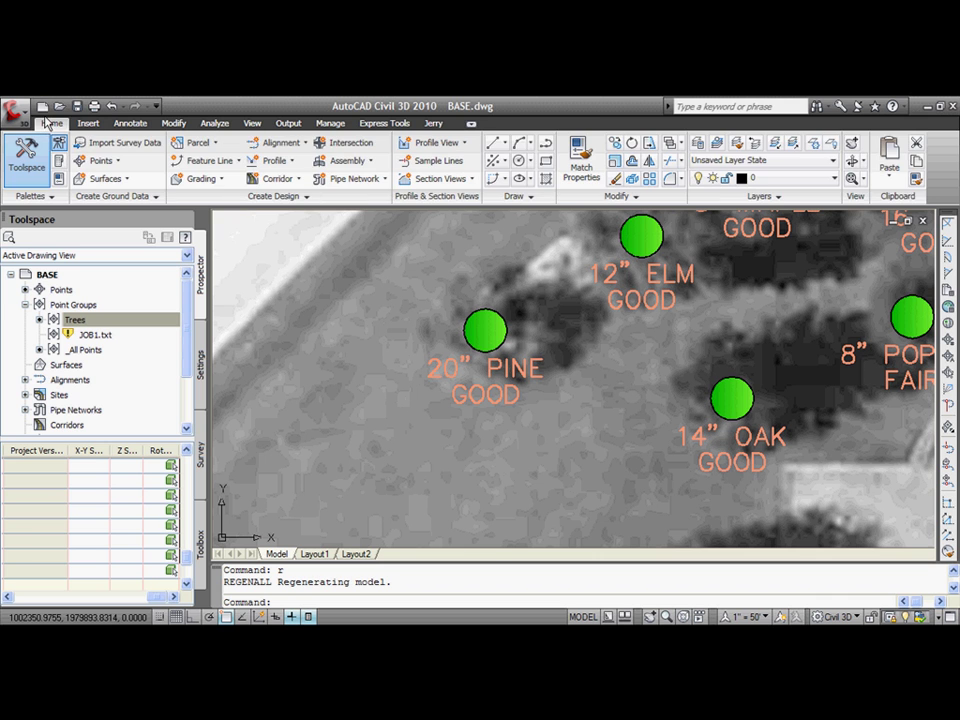
left_click(58, 178)
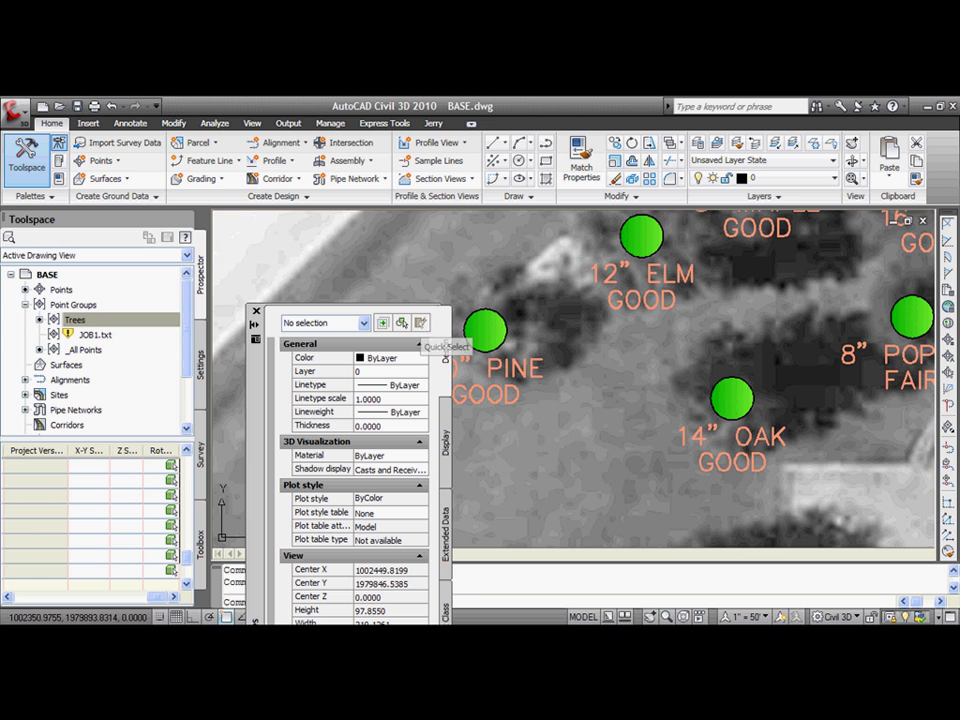
left_click(507, 392)
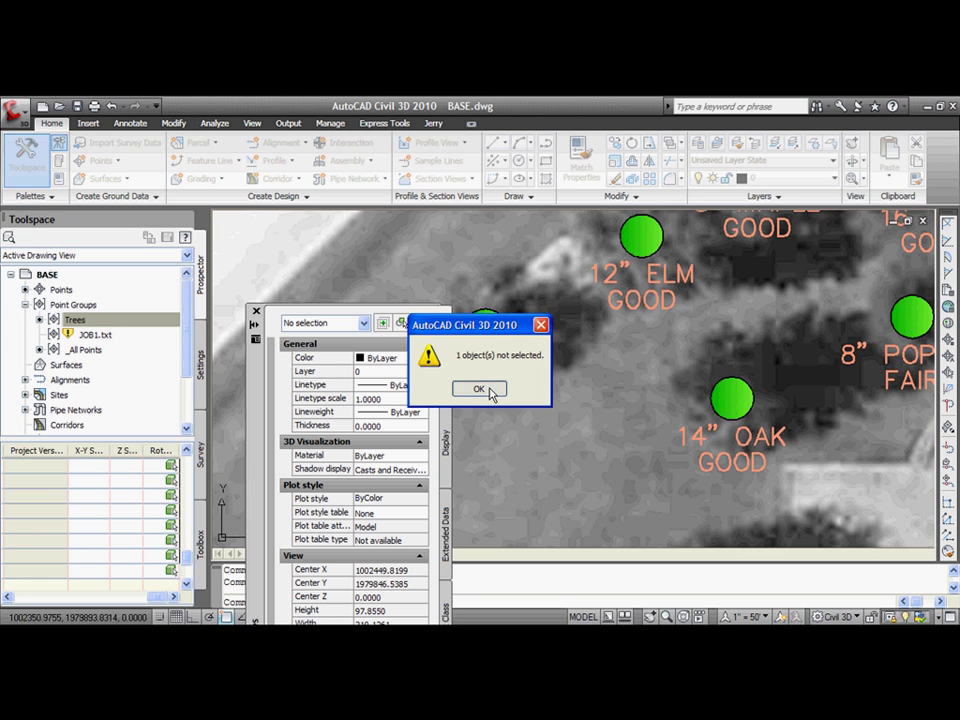
left_click(478, 388)
left_click(519, 278)
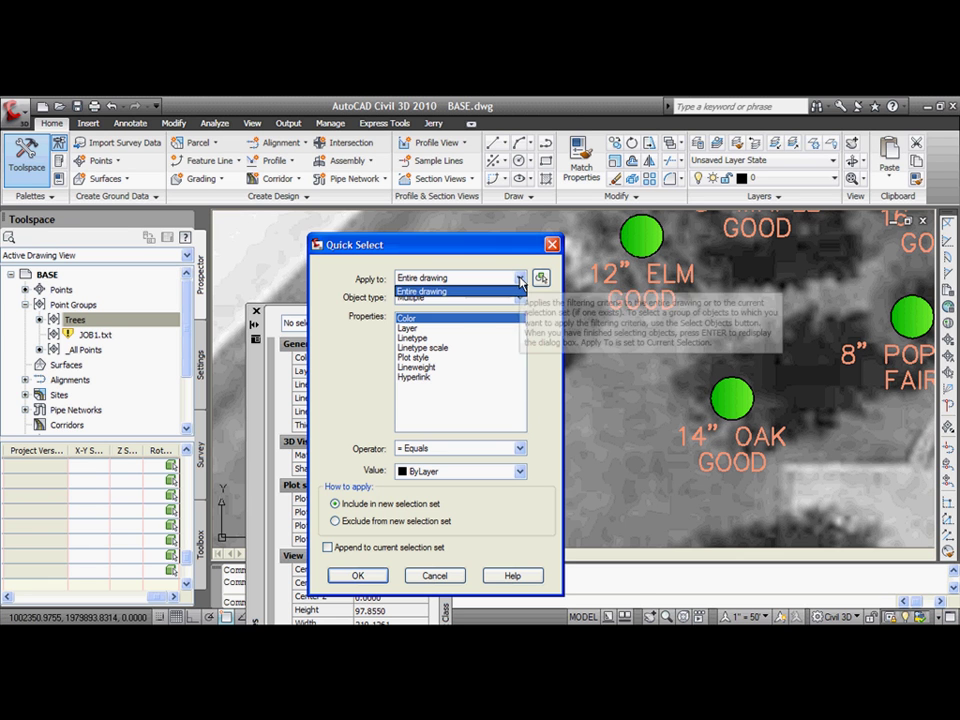
left_click(520, 297)
left_click(520, 297)
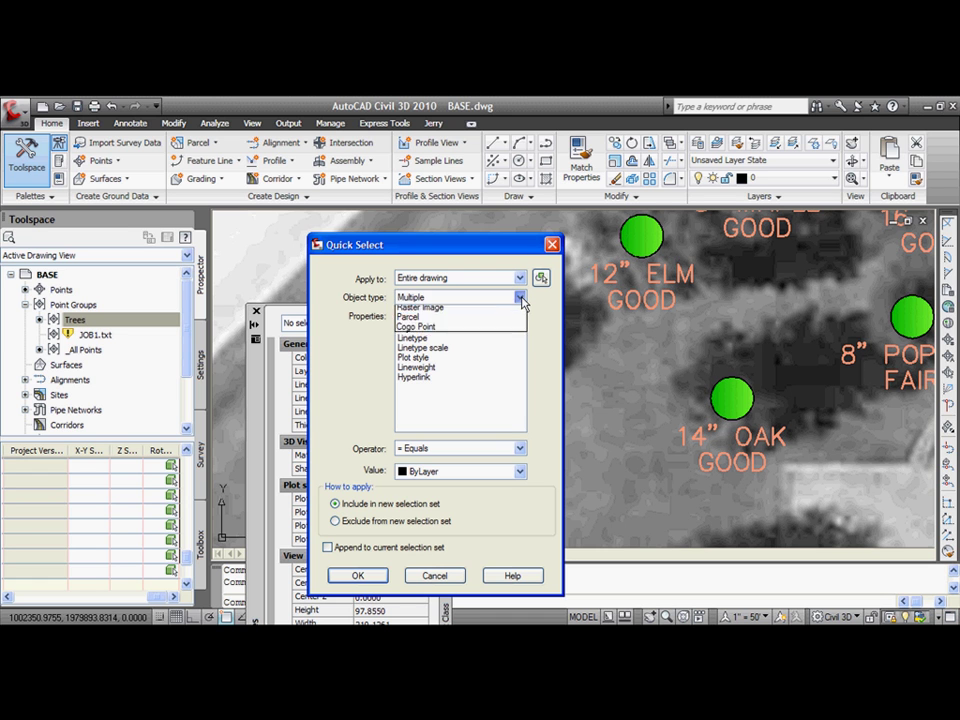
left_click(440, 327)
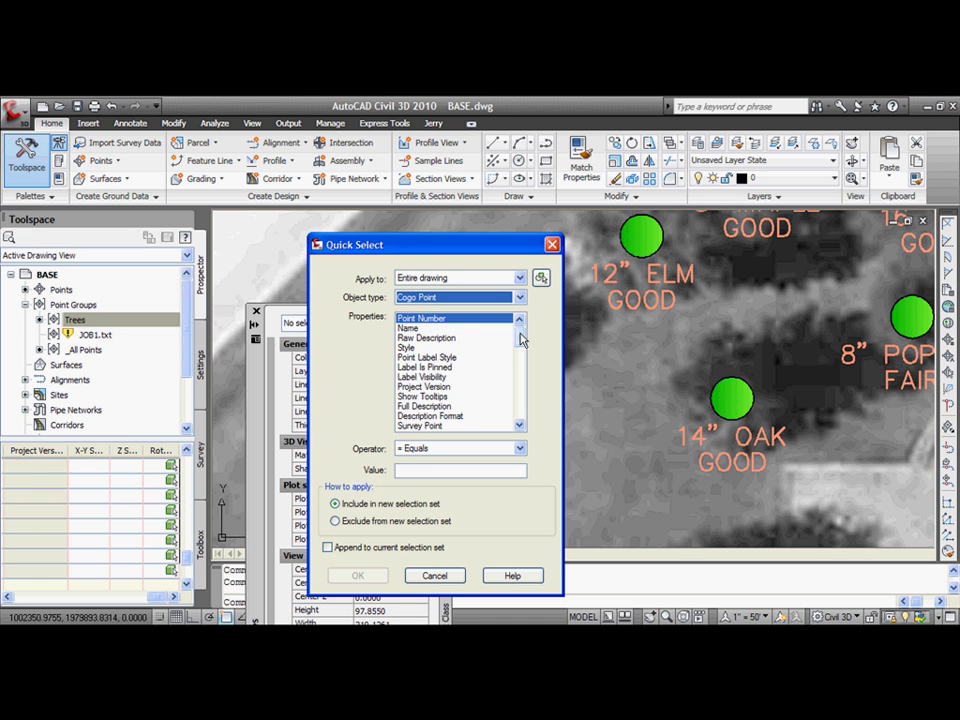
Step: Filter on TR-Condition equal to Po to select the six poor tree points
scroll(521, 371, "down", 7)
scroll(521, 376, "down", 1)
left_click(420, 367)
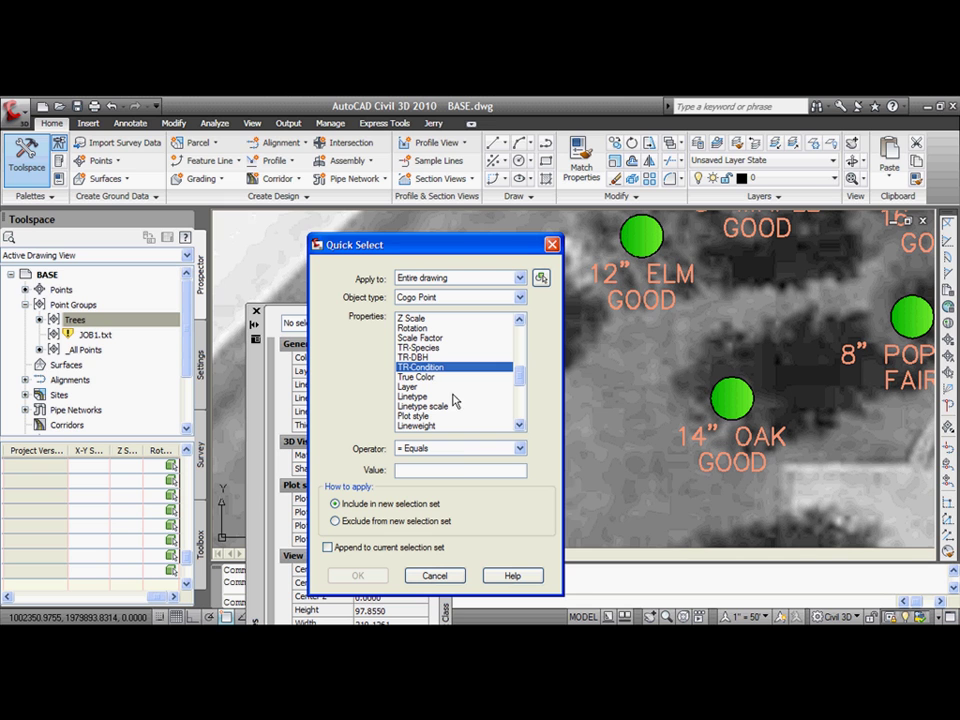
left_click(447, 469)
type("Poor")
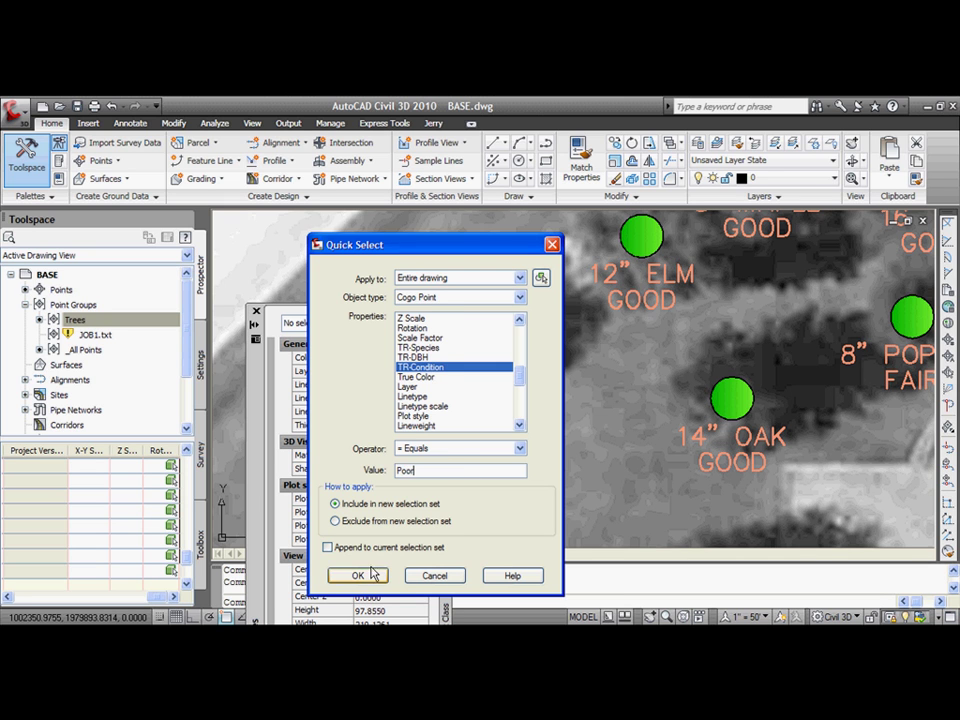
left_click(366, 575)
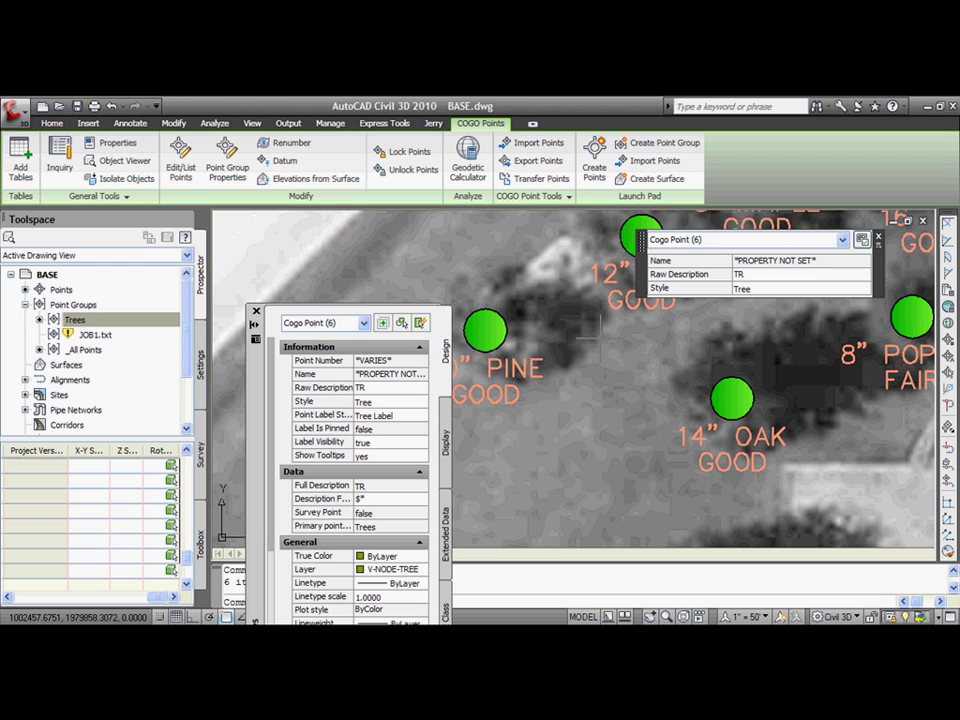
Step: Zoom out to the whole park, close the Properties palette and clear the selection
scroll(595, 358, "down", 6)
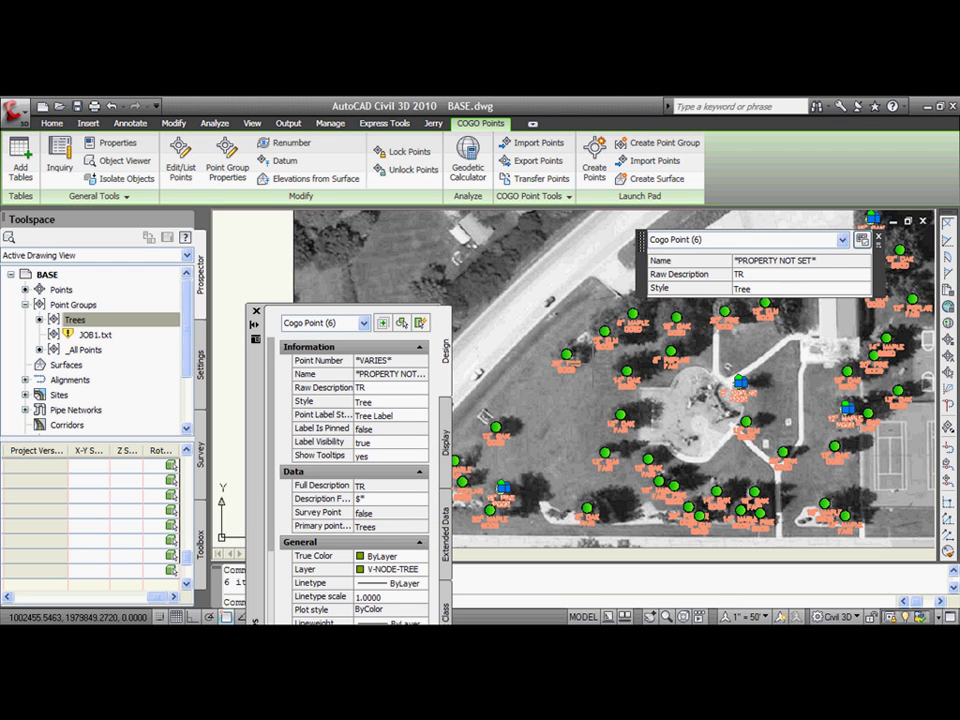
middle_click_drag(595, 358, 591, 354)
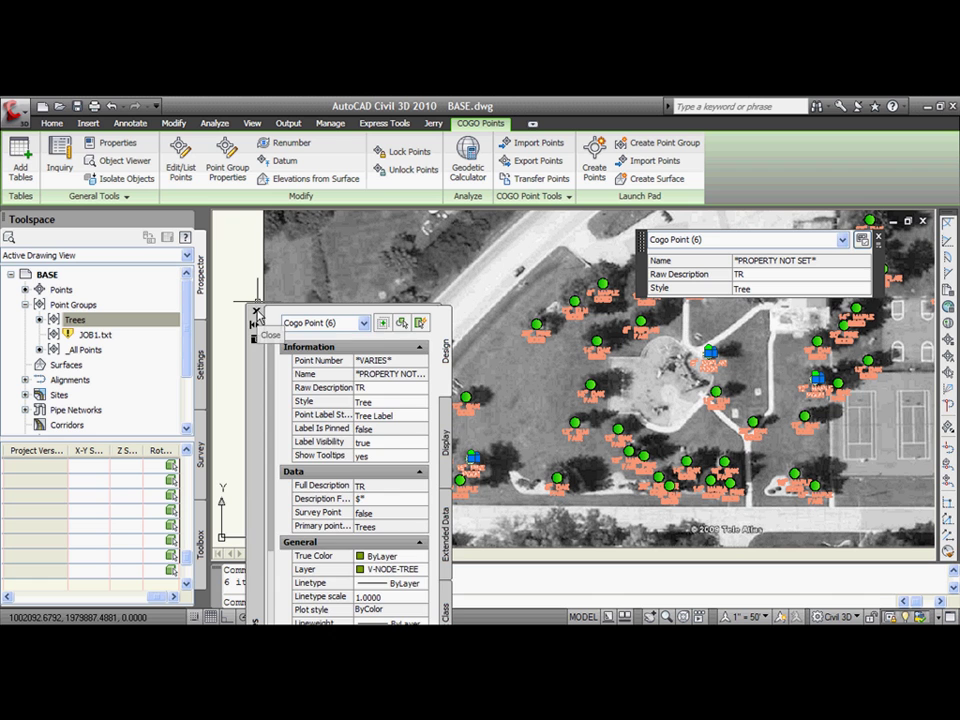
left_click(255, 311)
mouse_move(845, 262)
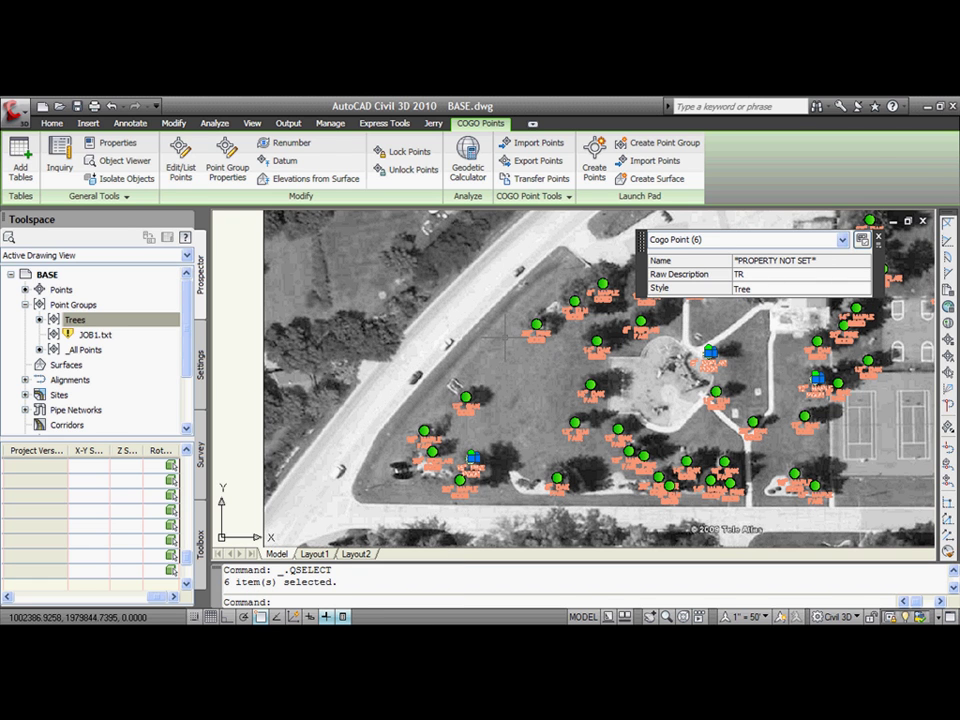
key("Escape")
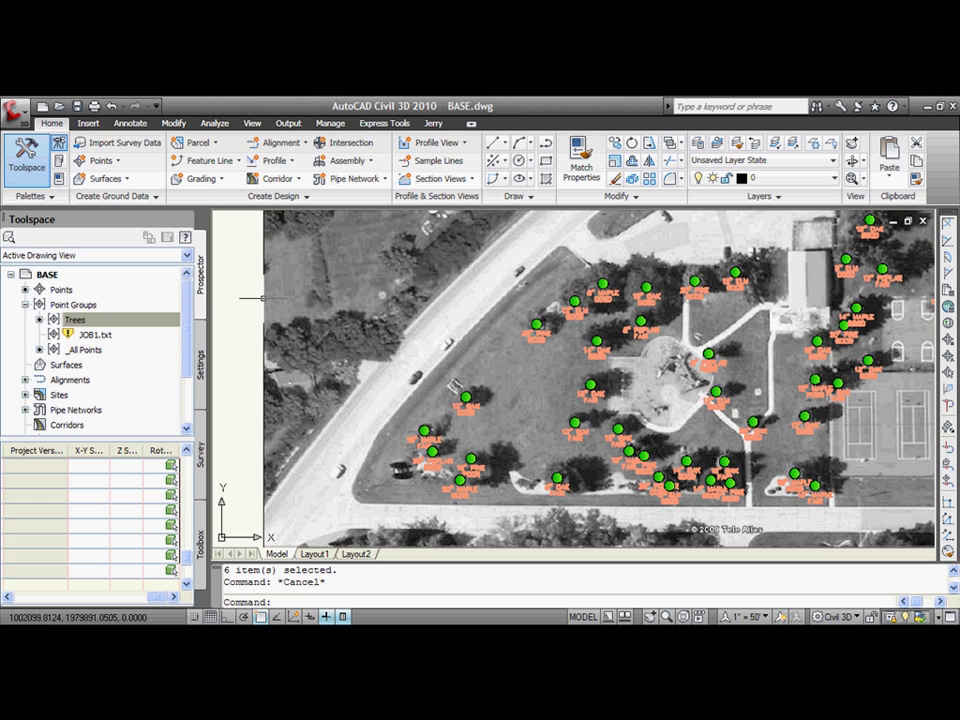
Step: Create a new point group named Poor Trees
left_click(95, 317)
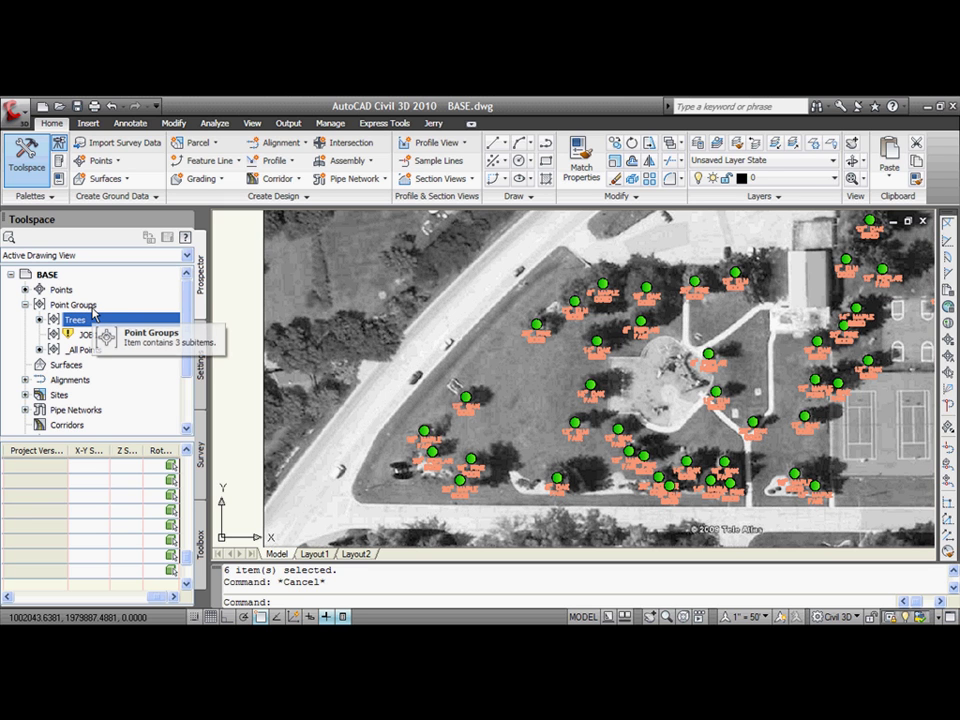
left_click(75, 304)
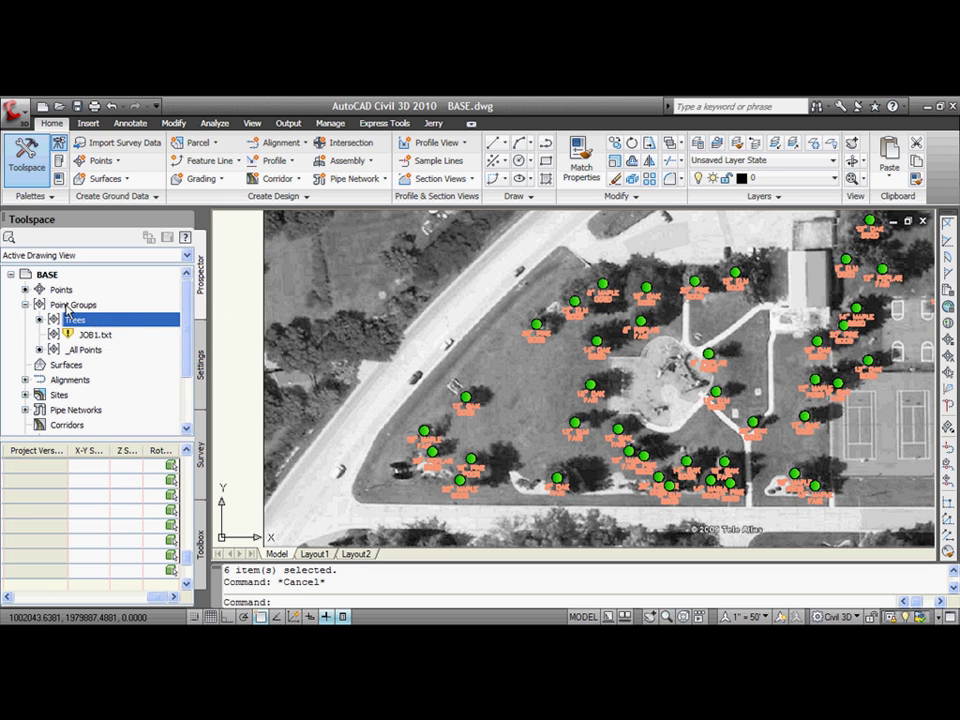
right_click(86, 306)
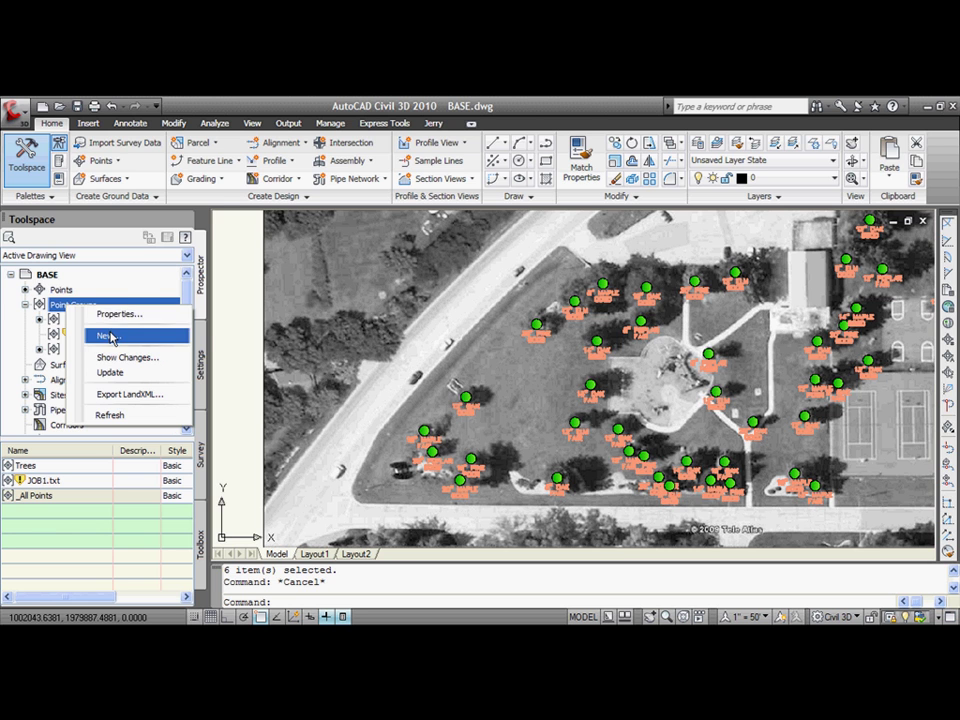
left_click(106, 335)
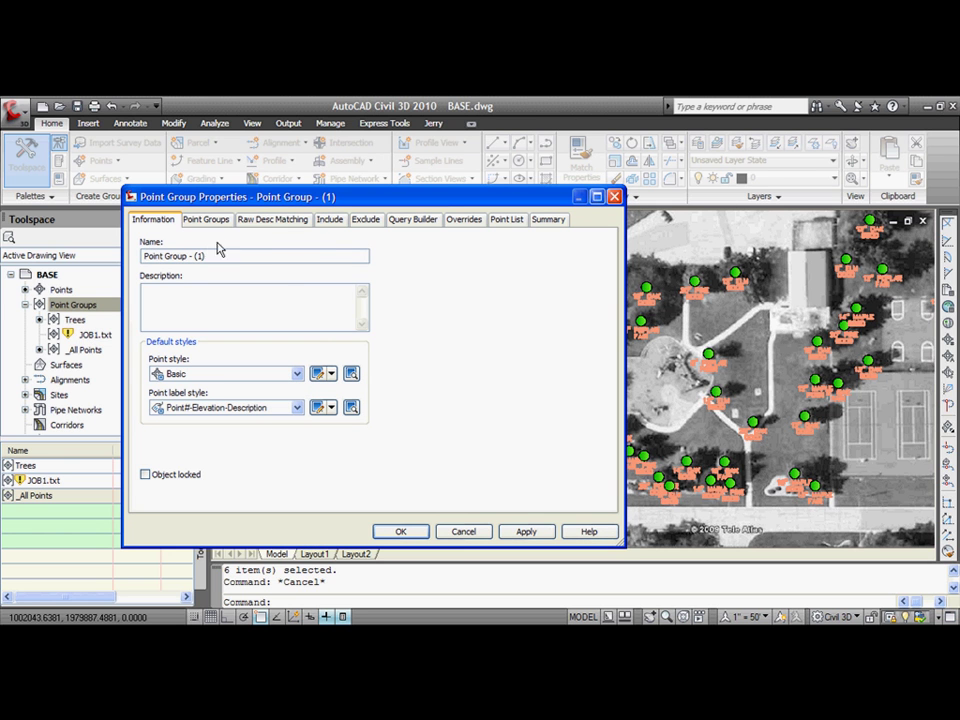
left_click_drag(209, 255, 142, 262)
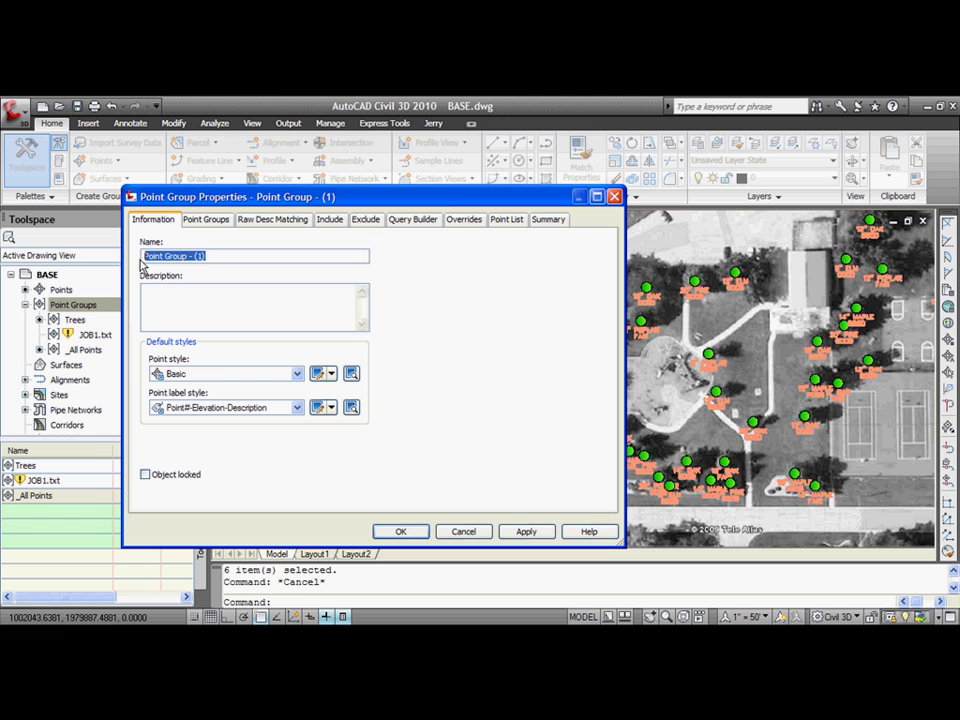
type("Poor Trees")
Step: Include points with raw description matching TR, apply, and view the Point List
left_click(331, 219)
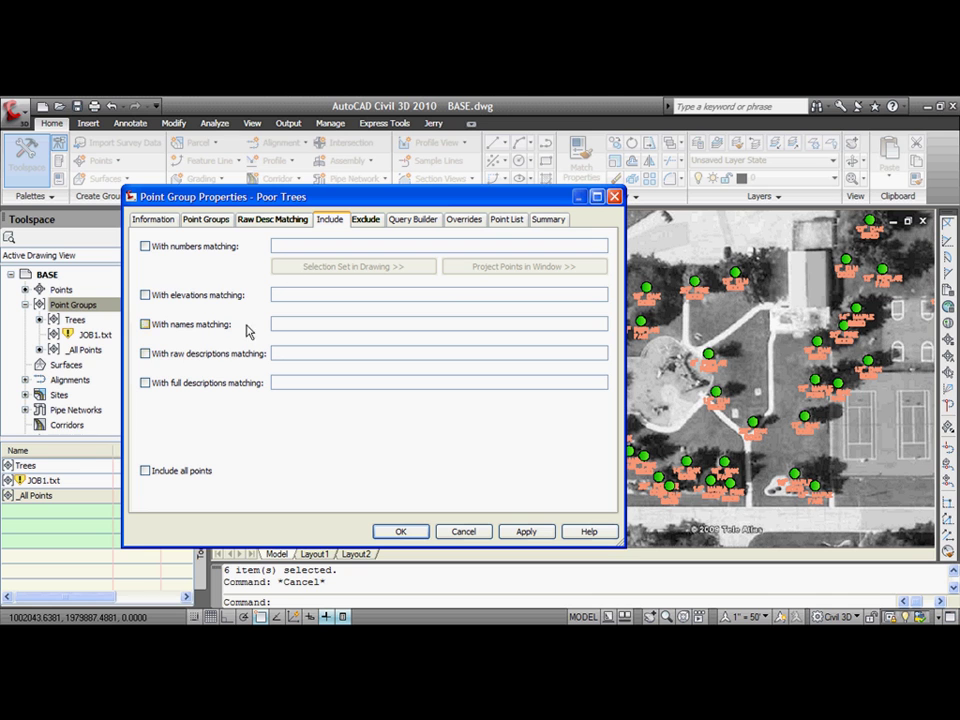
left_click(146, 354)
left_click(525, 531)
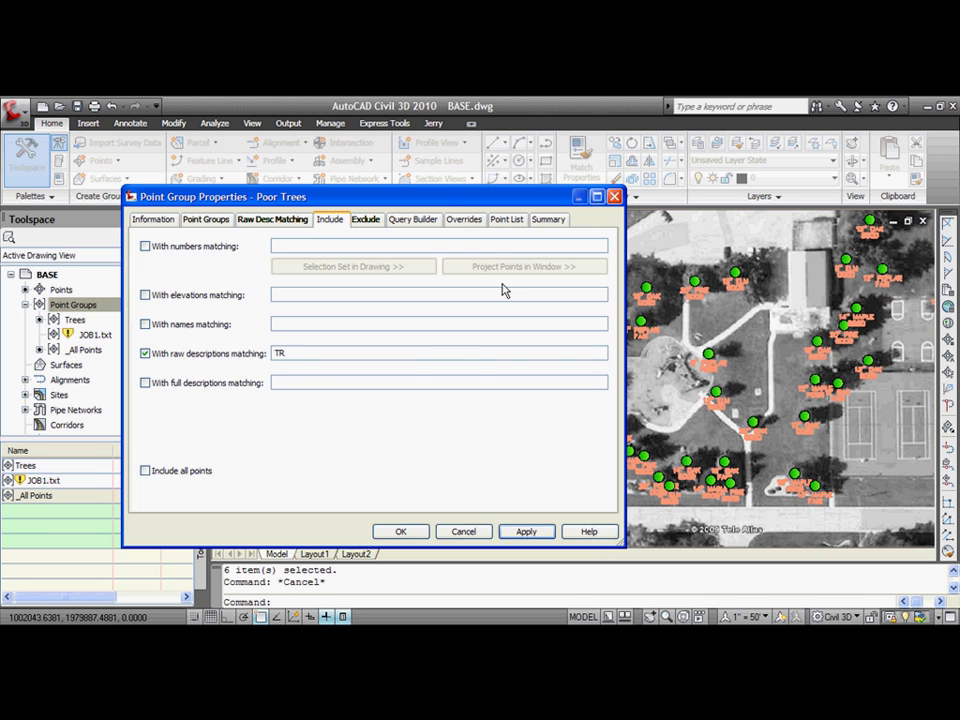
left_click(505, 220)
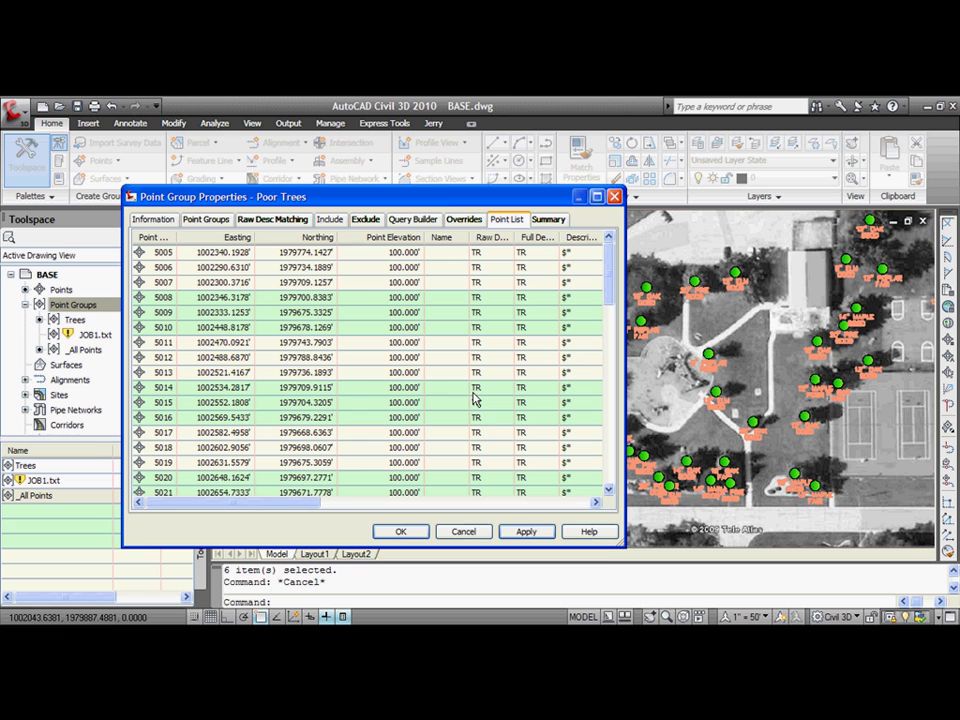
Step: Change the Poor Trees query to TR-Condition = POOR and review its six listed points
left_click(415, 220)
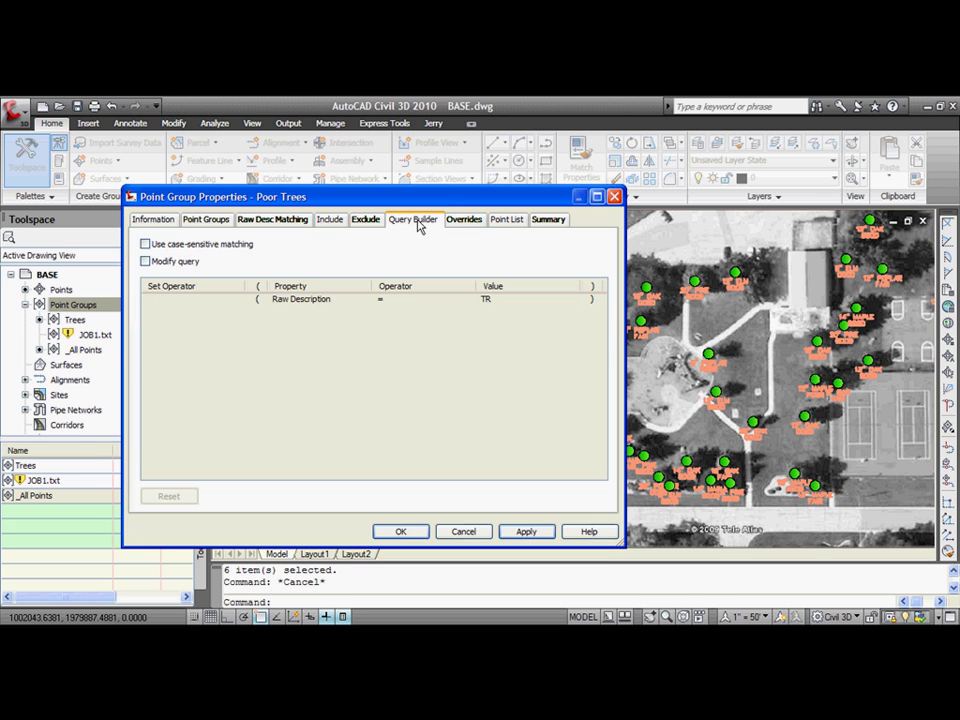
left_click(147, 262)
left_click(323, 302)
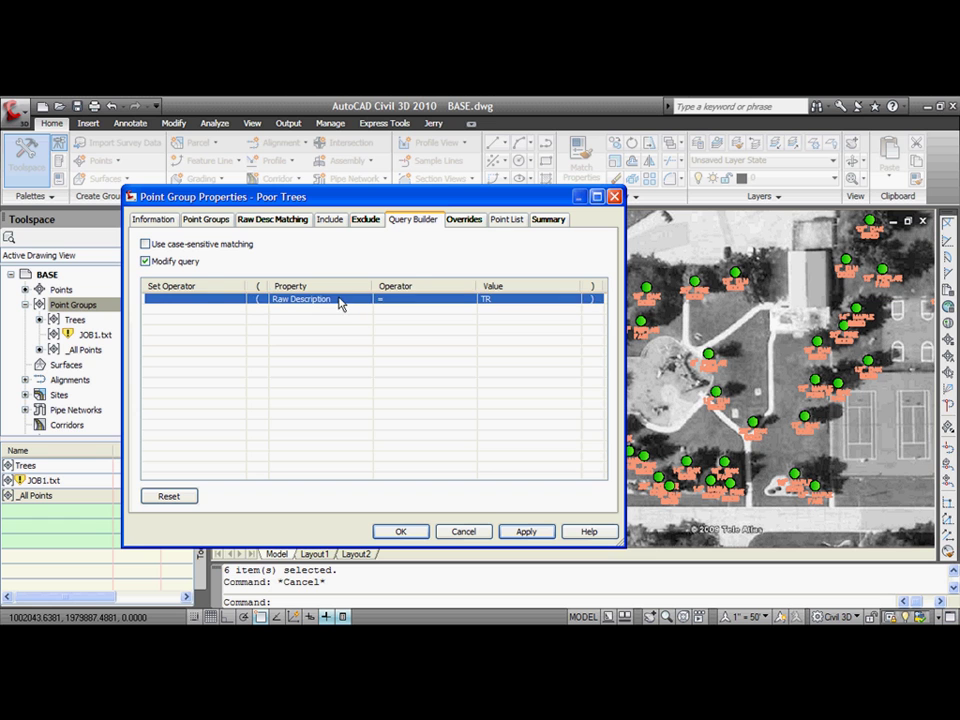
left_click(340, 302)
left_click(366, 302)
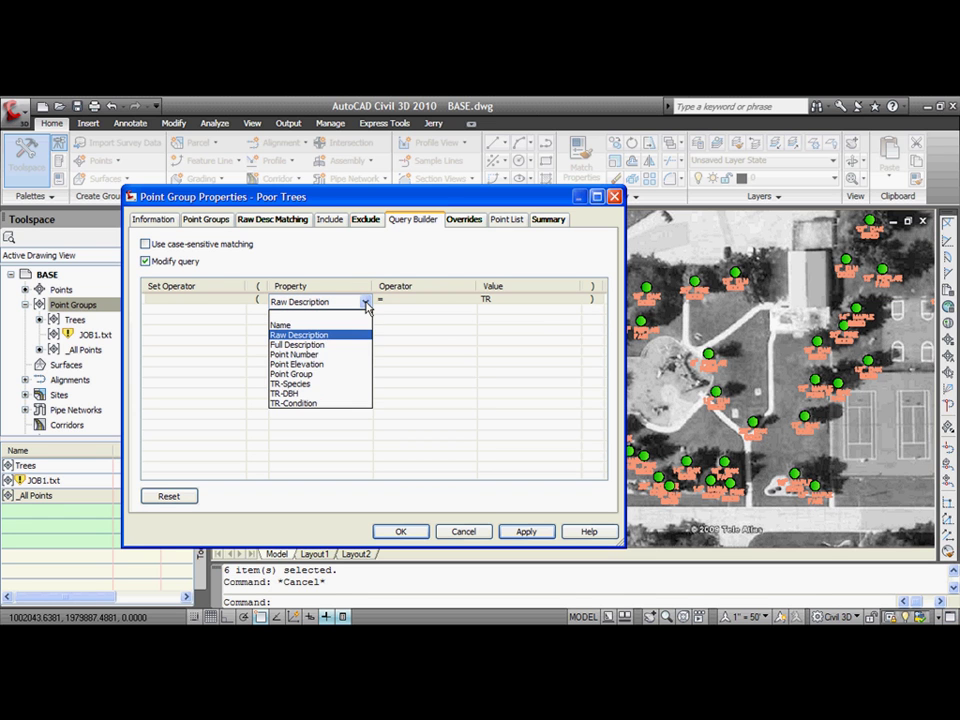
left_click(335, 404)
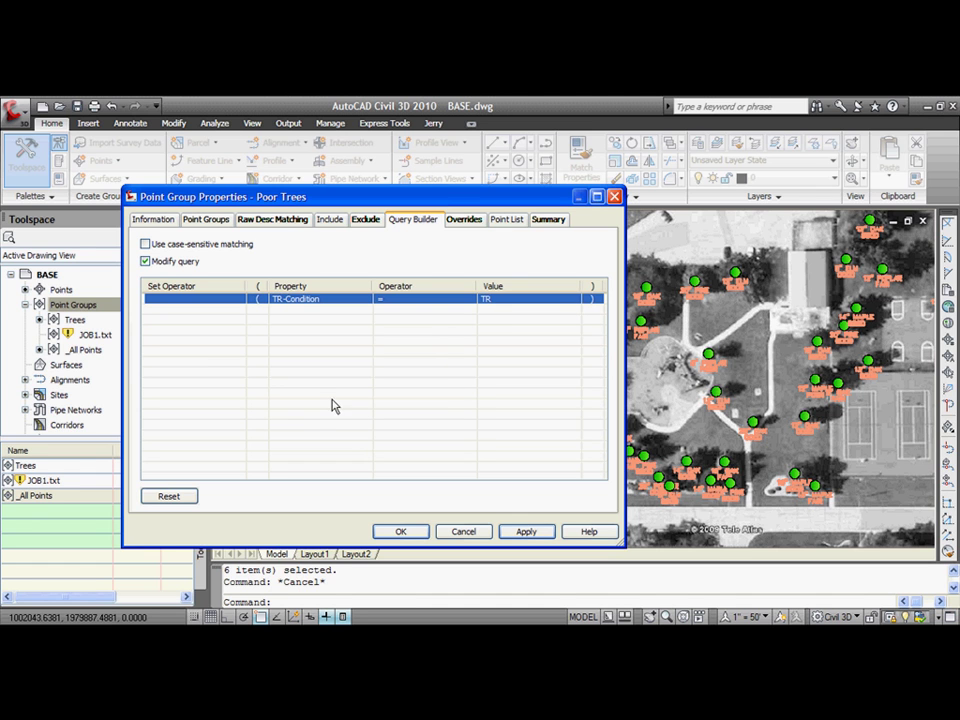
left_click(554, 299)
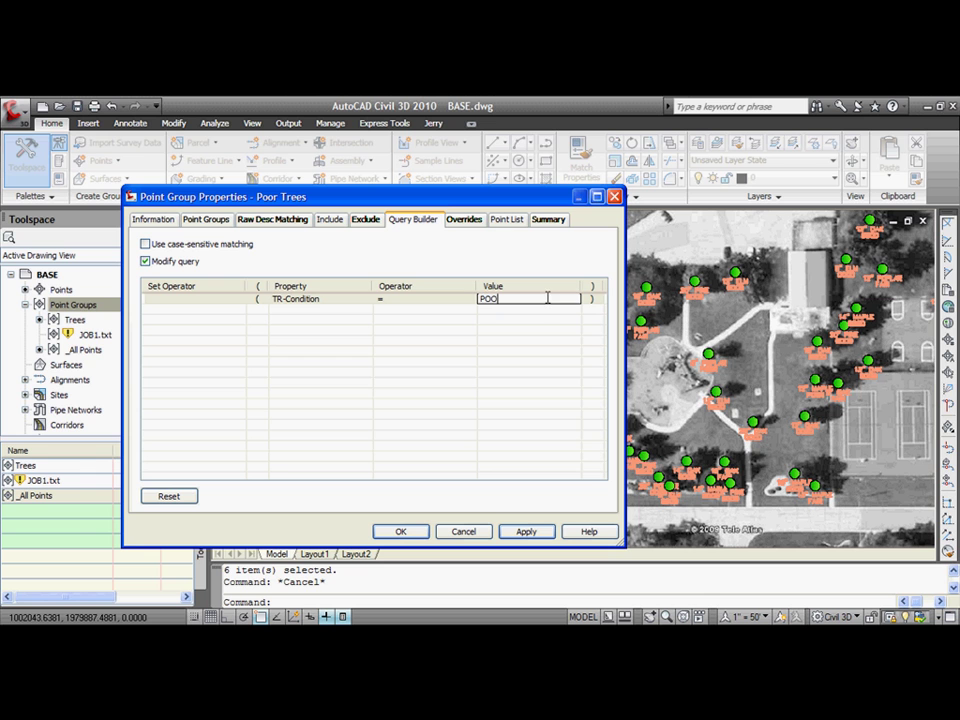
left_click(527, 532)
left_click(507, 219)
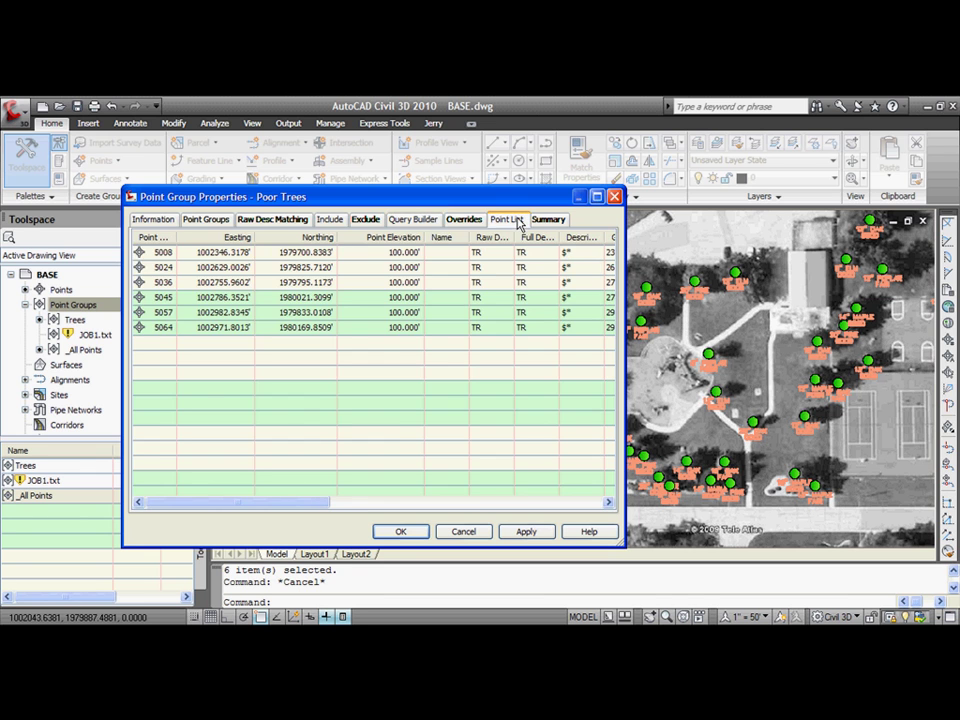
left_click_drag(313, 504, 590, 524)
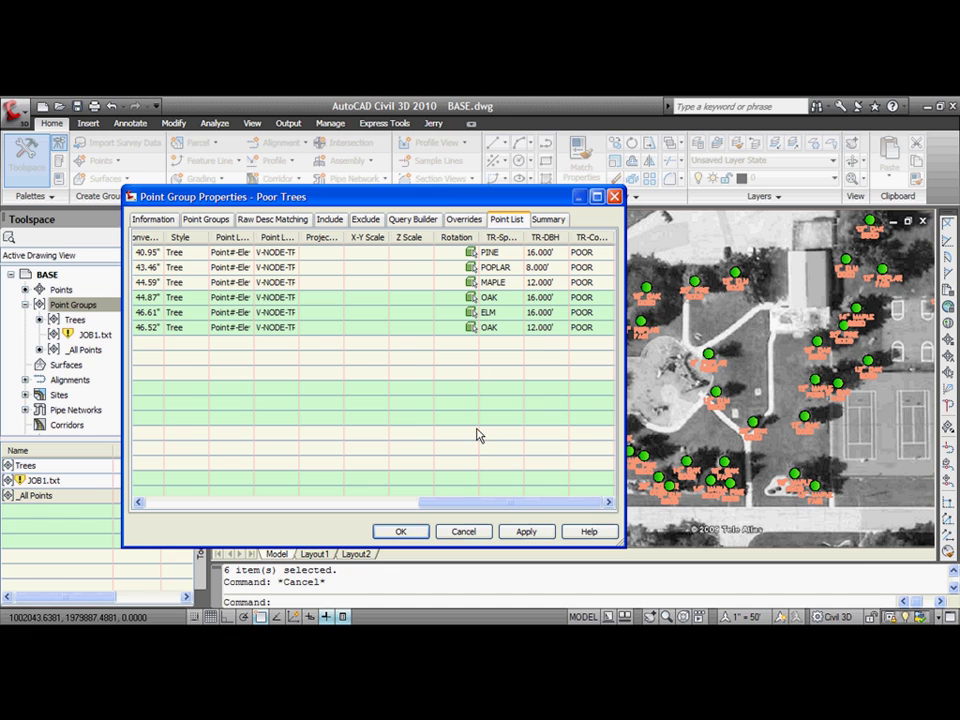
right_click(810, 612)
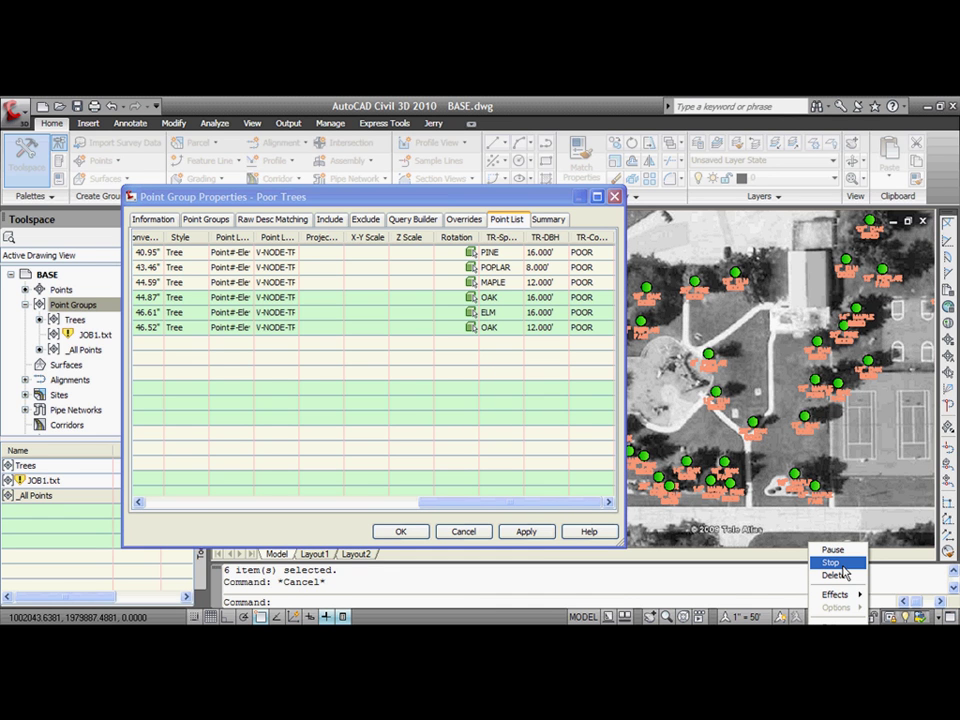